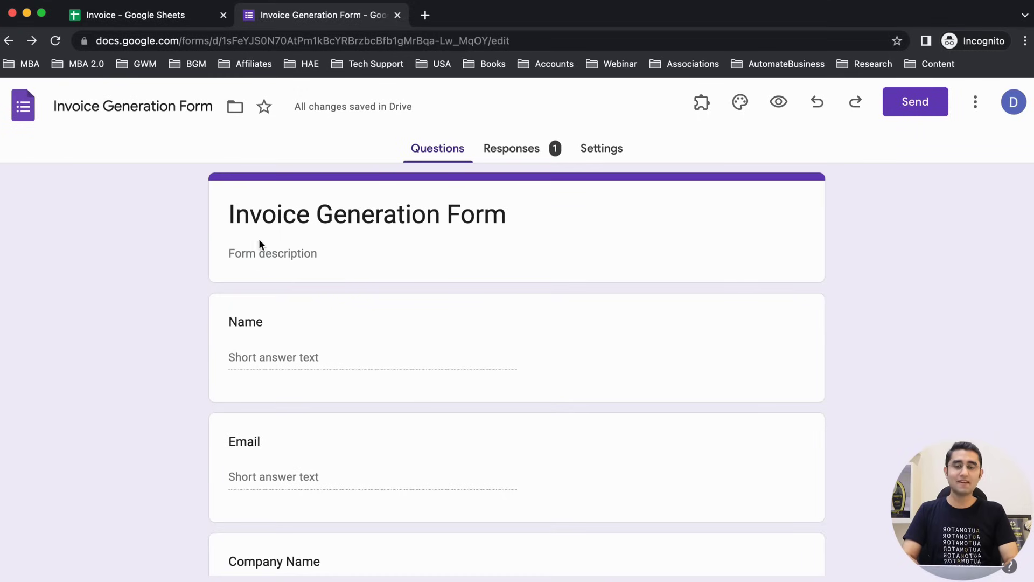
Step: Scroll through the invoice form's questions from Name down to Product 1 and open the Product 1 card
click(120, 318)
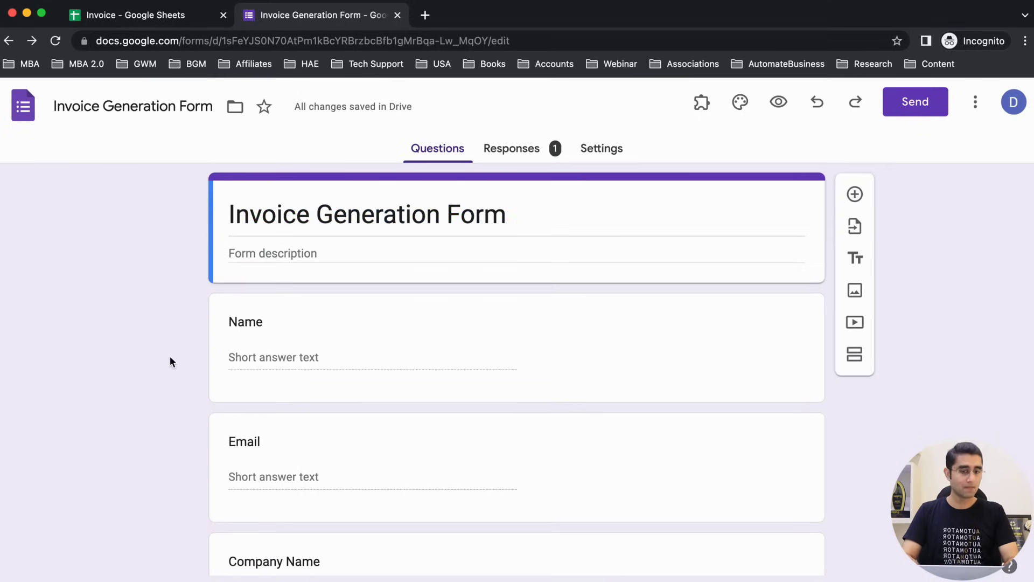
scroll(158, 370, down, 3)
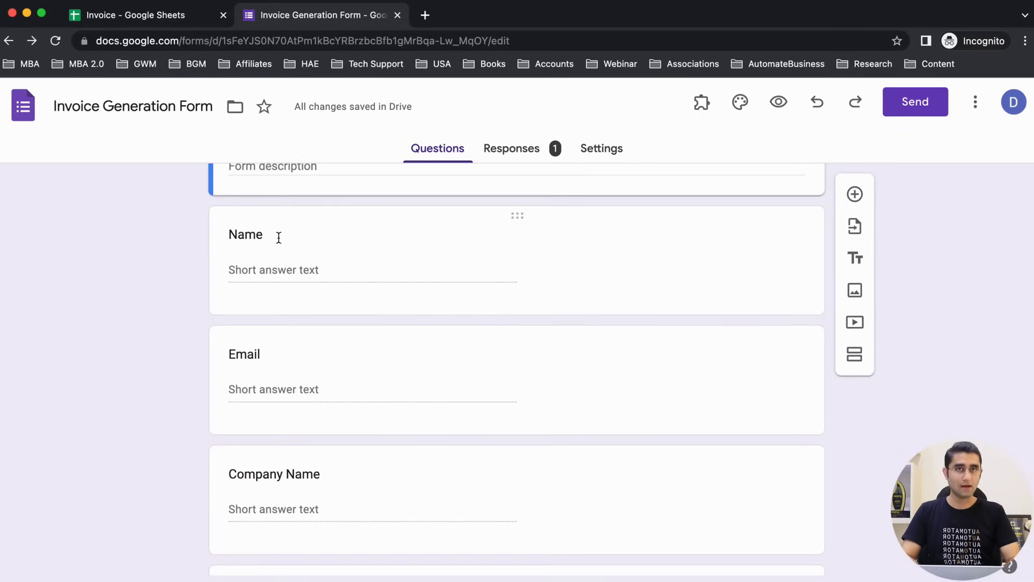
scroll(135, 341, down, 1)
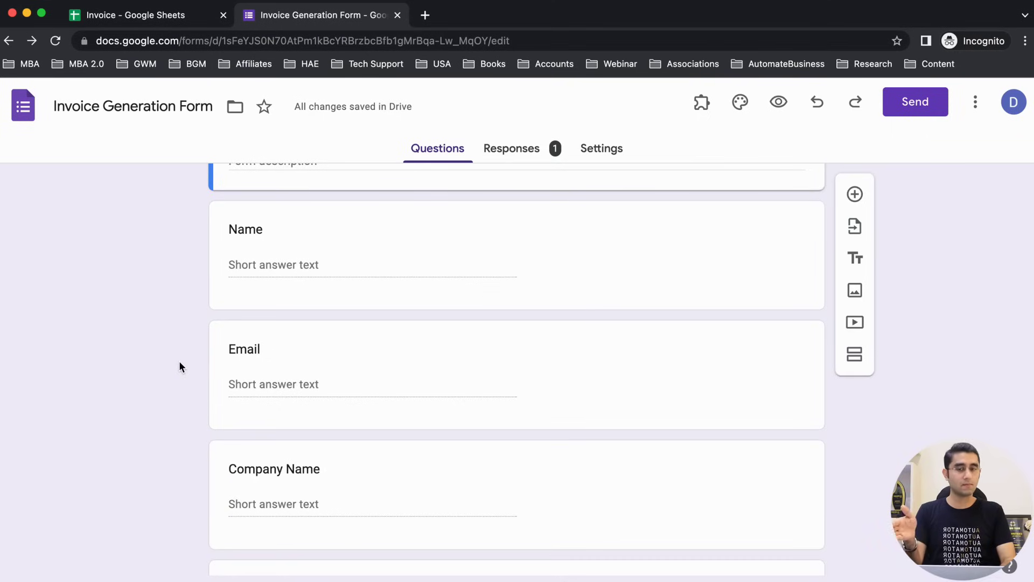
scroll(179, 367, down, 3)
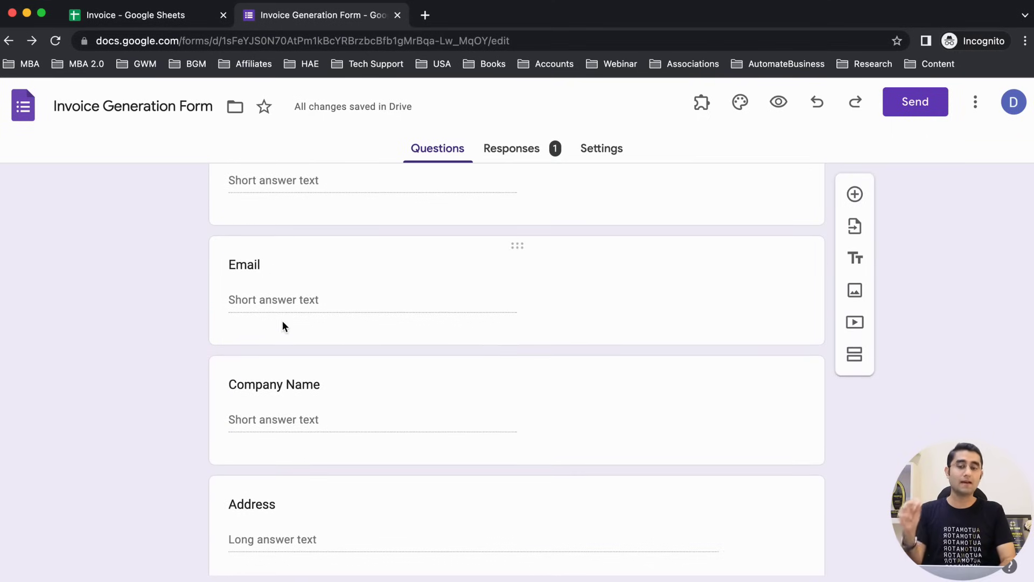
scroll(213, 385, down, 2)
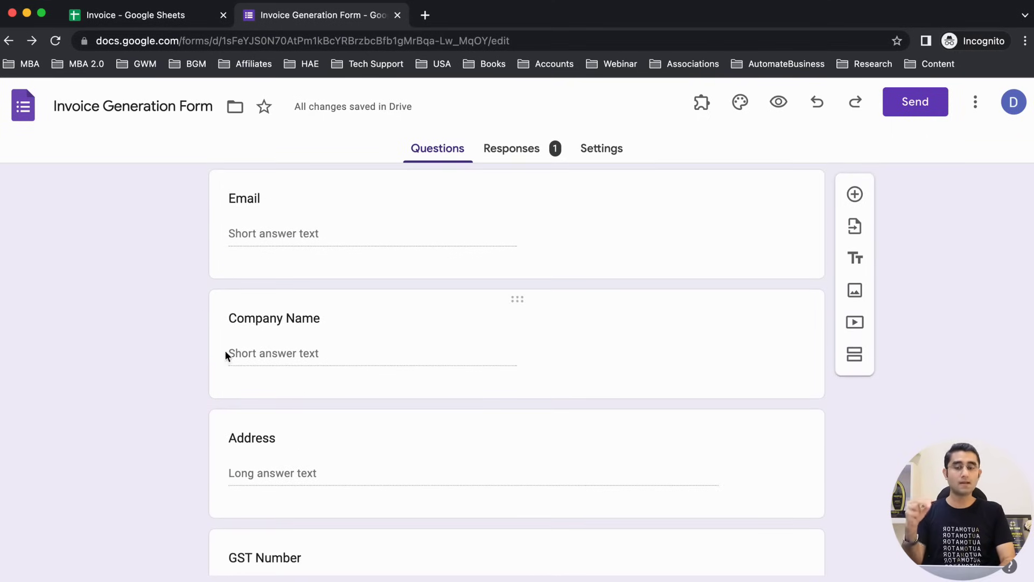
scroll(153, 396, down, 5)
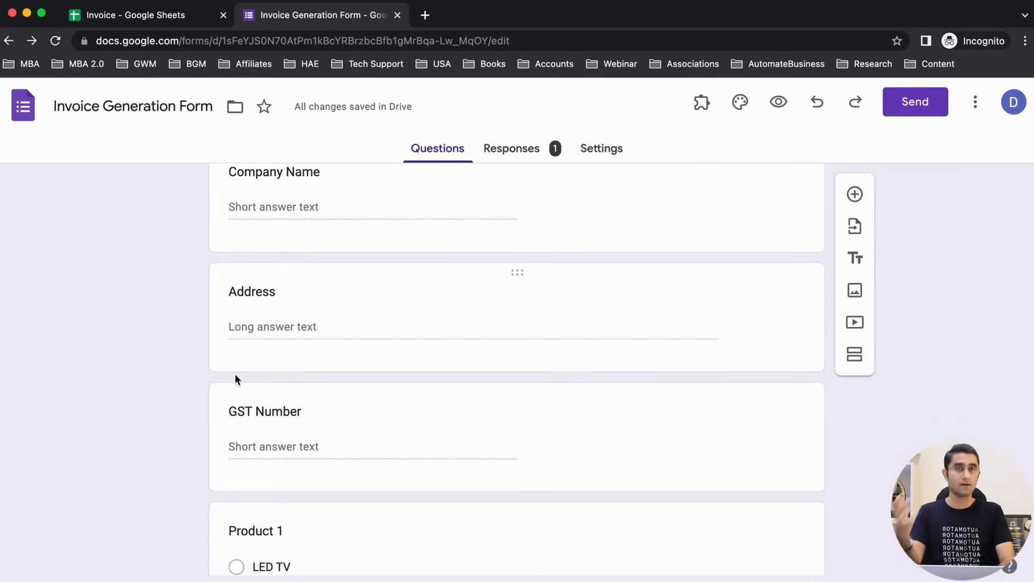
scroll(145, 473, down, 2)
scroll(145, 470, down, 1)
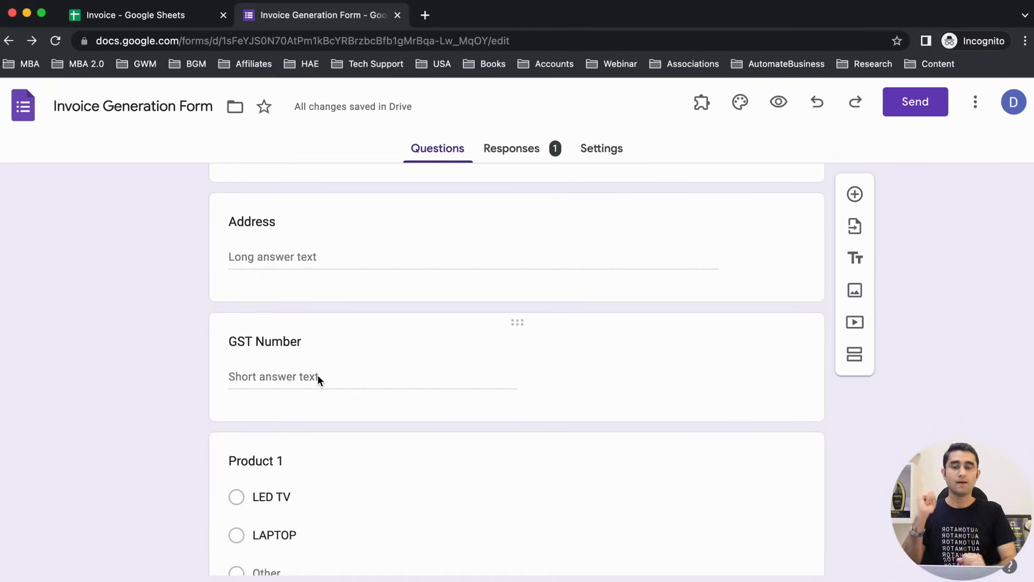
scroll(317, 376, down, 3)
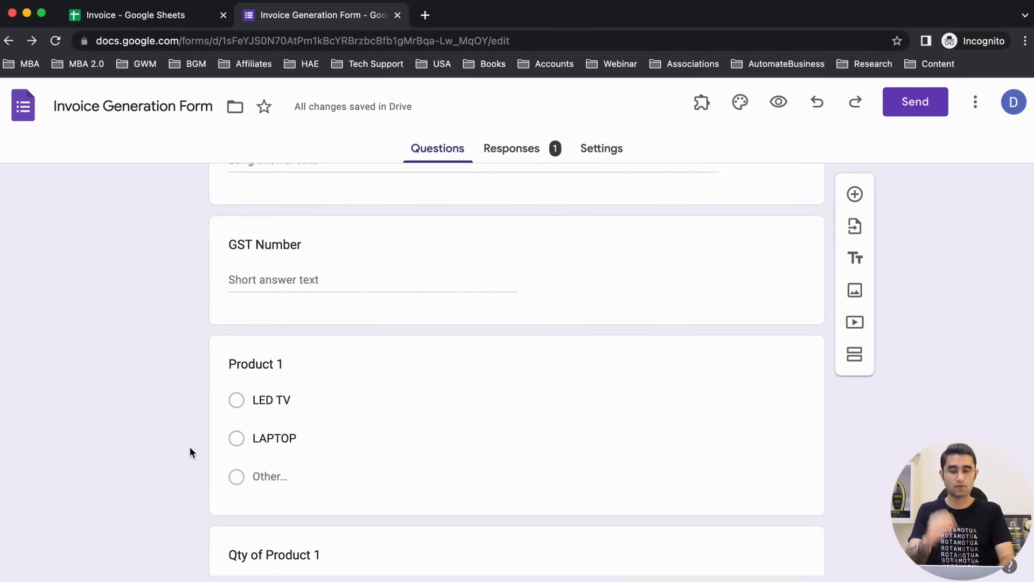
click(285, 475)
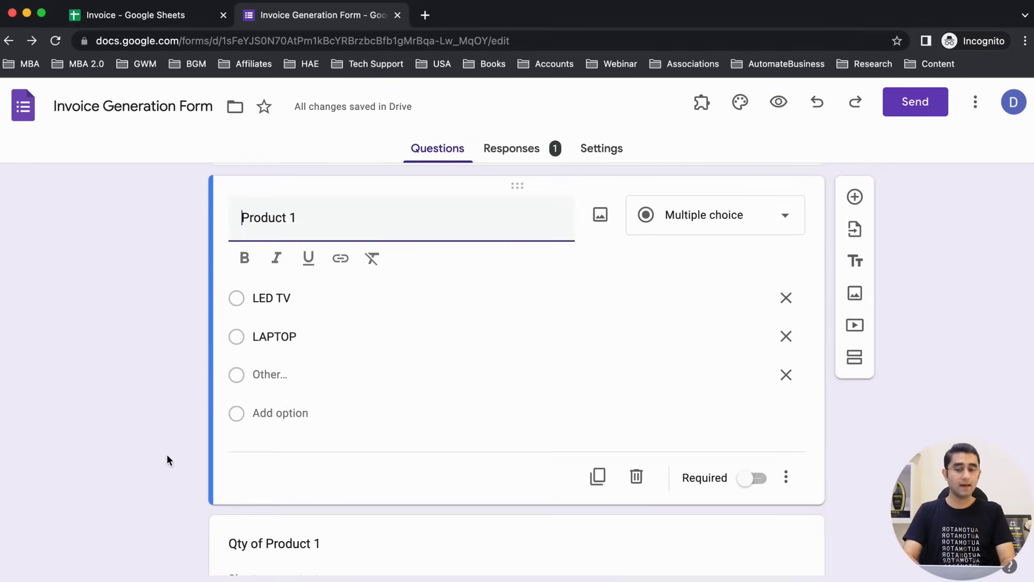
Step: Add MOBILE PHONE as a new choice in Product 1, after LED TV and LAPTOP
click(281, 403)
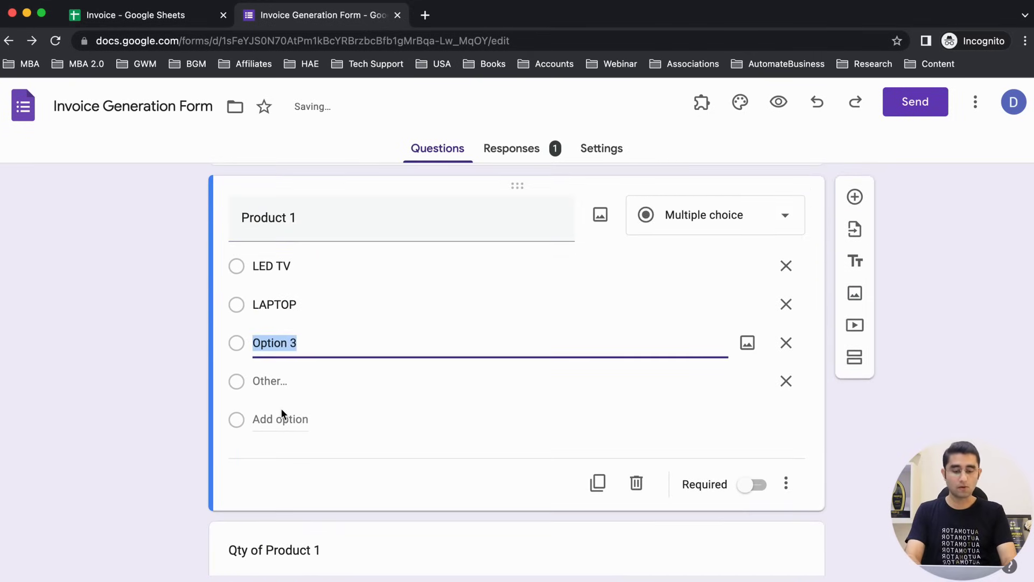
text(MOBILE PHONE)
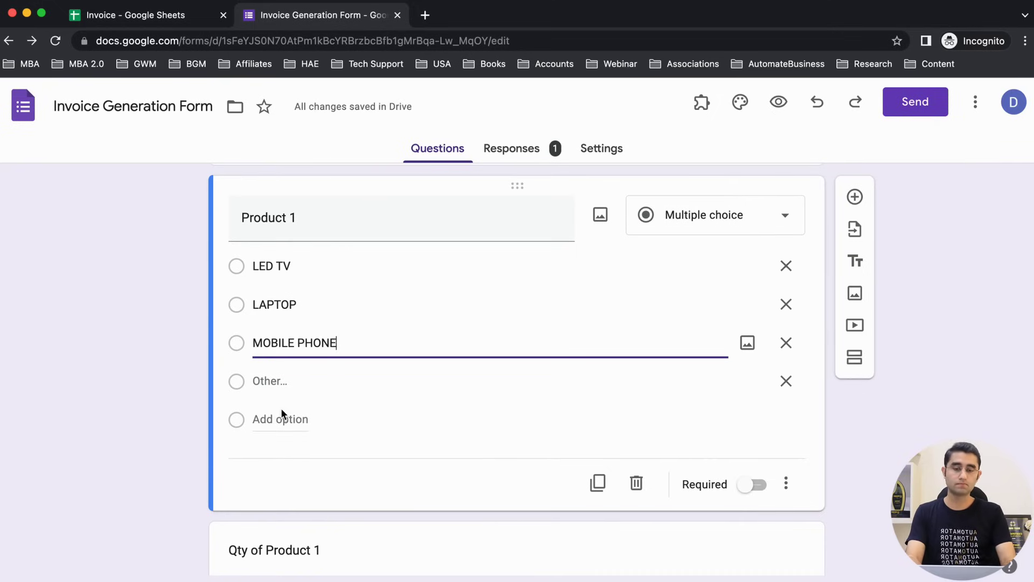
click(169, 434)
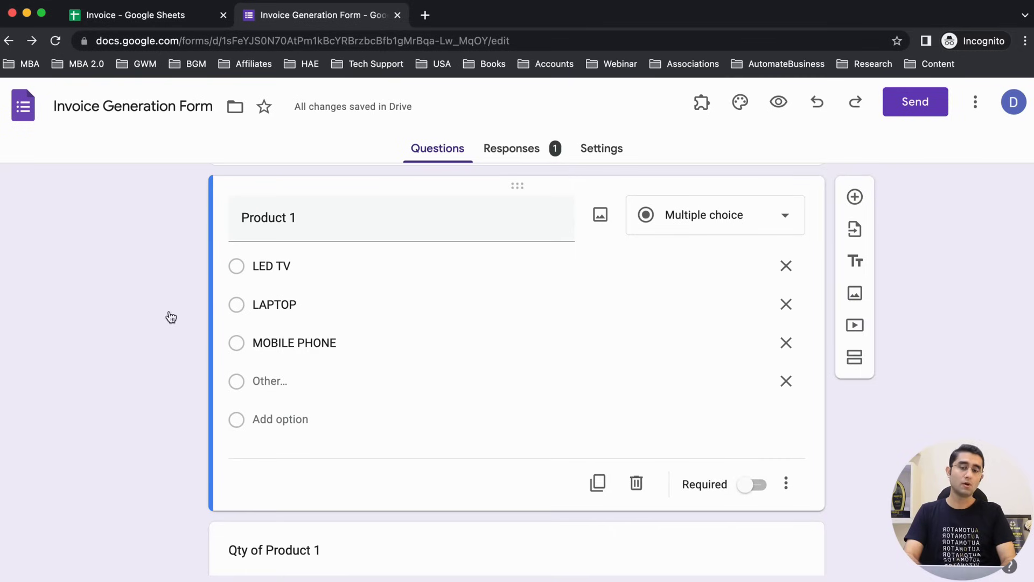
scroll(157, 329, up, 2)
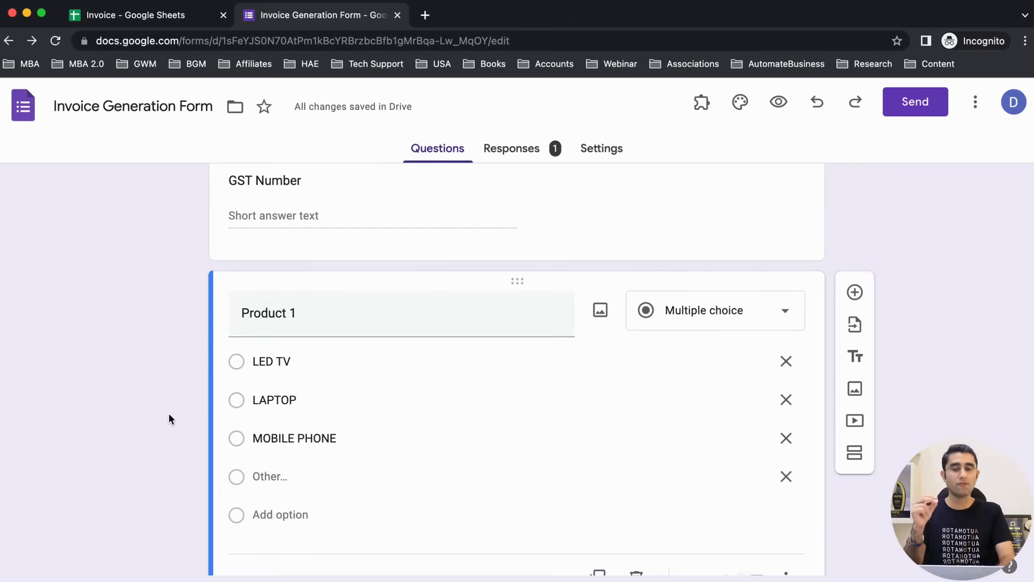
scroll(192, 519, down, 2)
scroll(193, 518, down, 5)
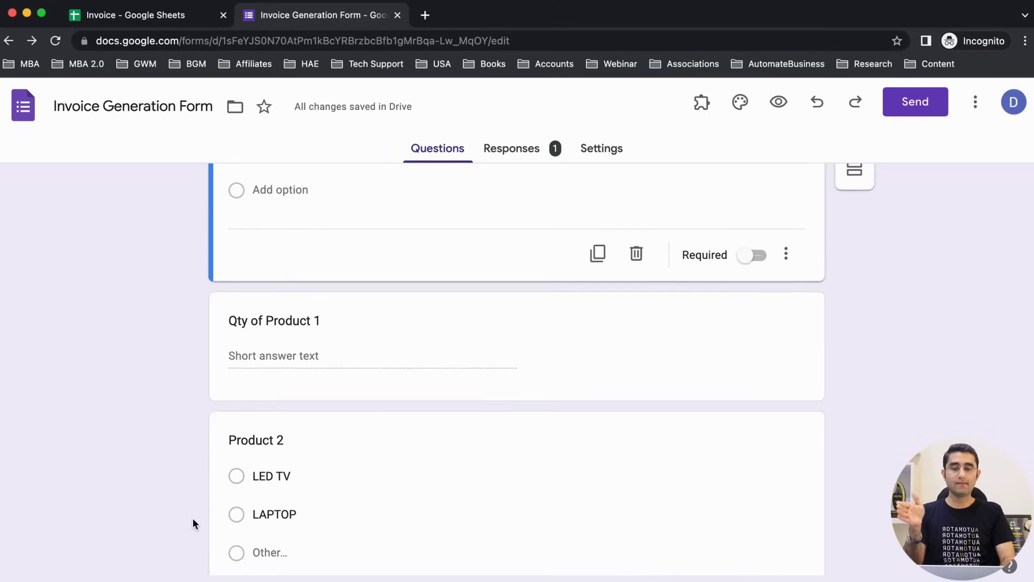
click(267, 350)
scroll(129, 364, up, 6)
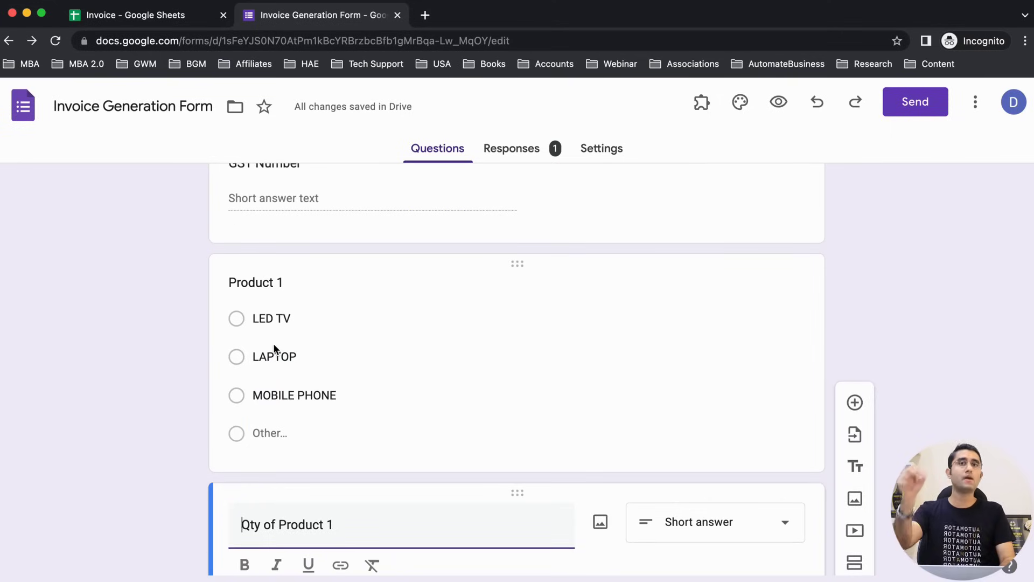
scroll(273, 349, down, 8)
Step: Open the Product 2 card and add a MOBILE PHONE choice after LED TV and LAPTOP
click(296, 365)
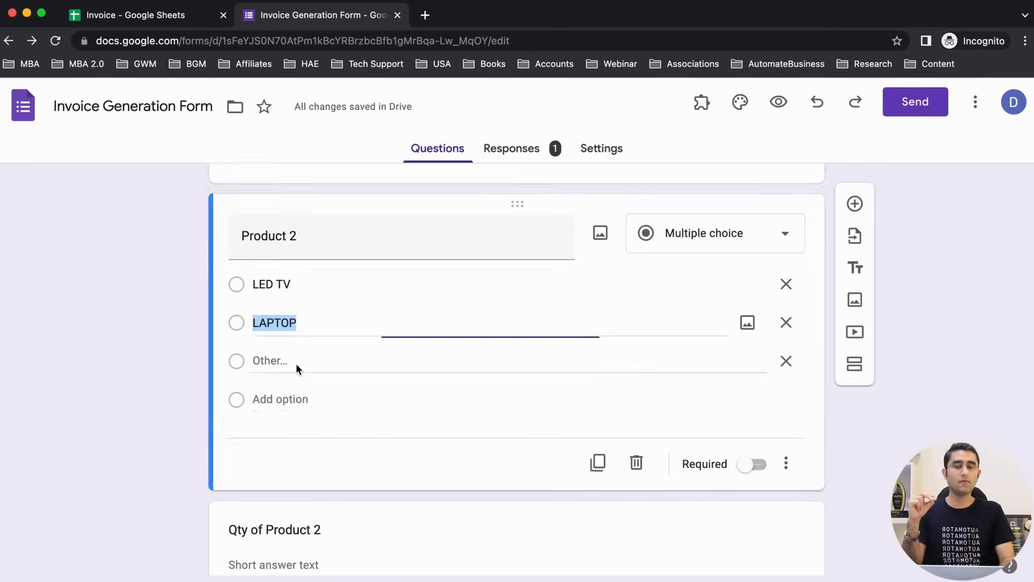
click(269, 330)
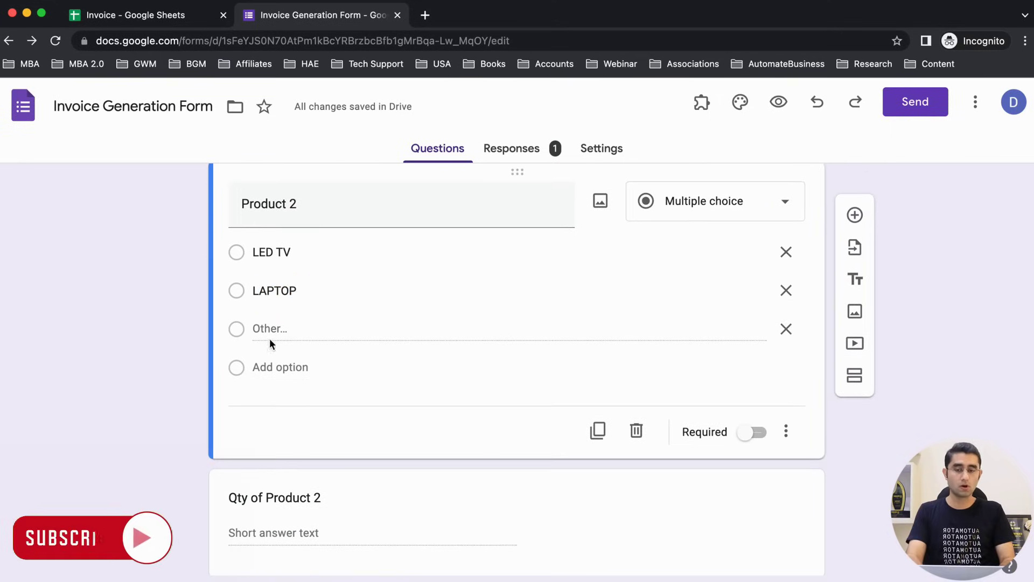
click(274, 364)
scroll(274, 364, up, 6)
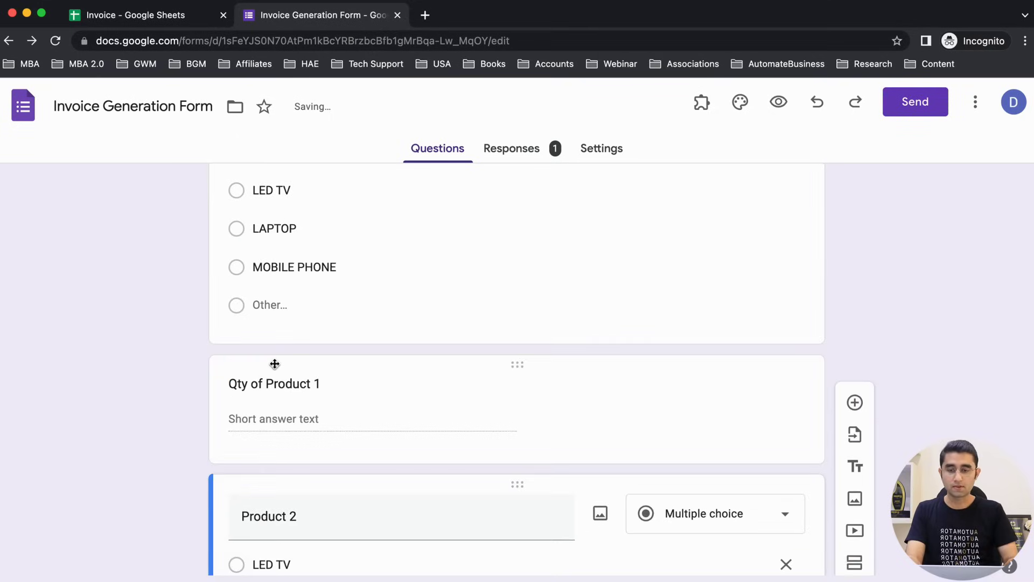
scroll(275, 364, down, 4)
text(M)
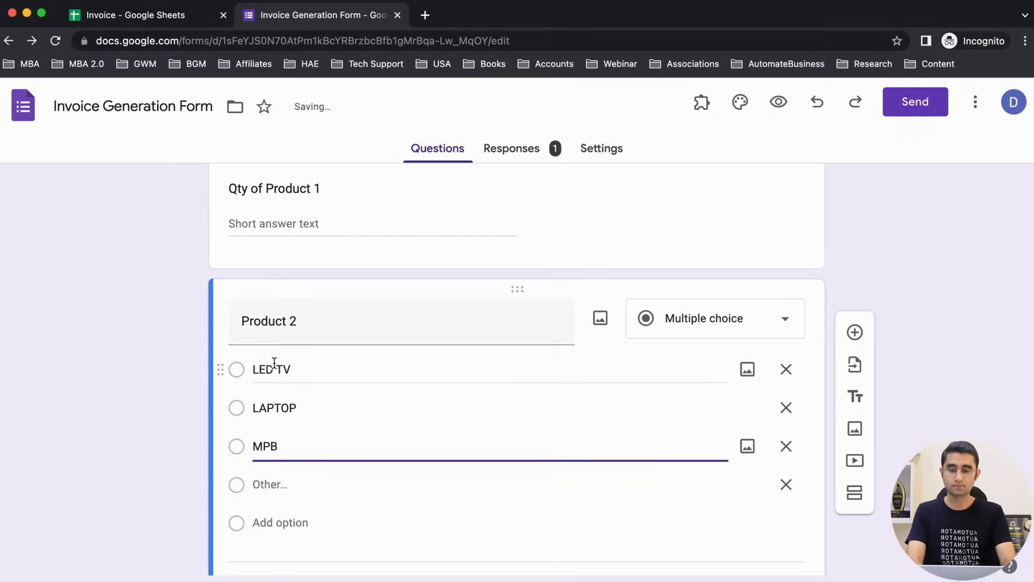
text(OBILE PHONE)
click(104, 364)
scroll(162, 344, down, 2)
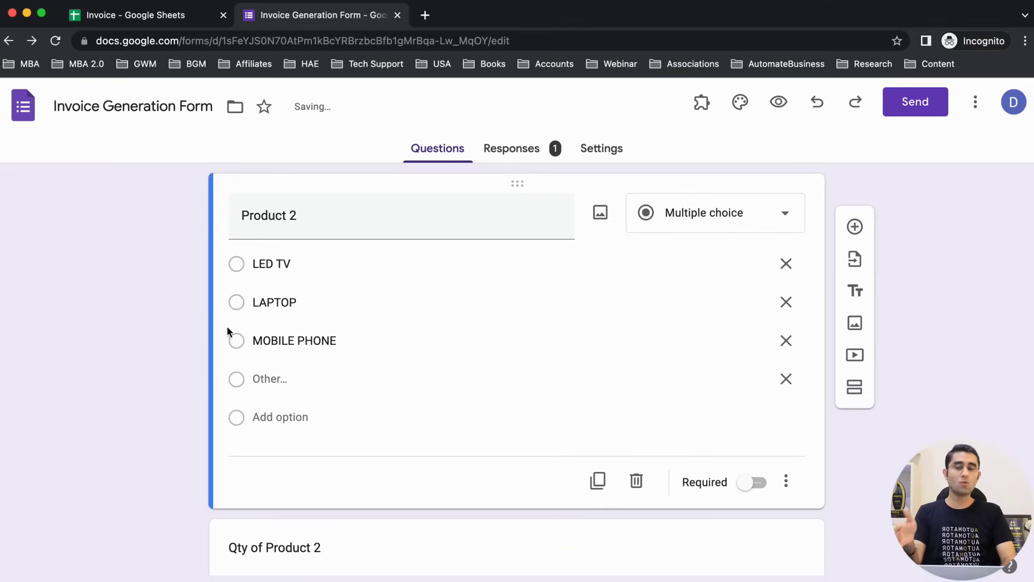
scroll(192, 415, down, 2)
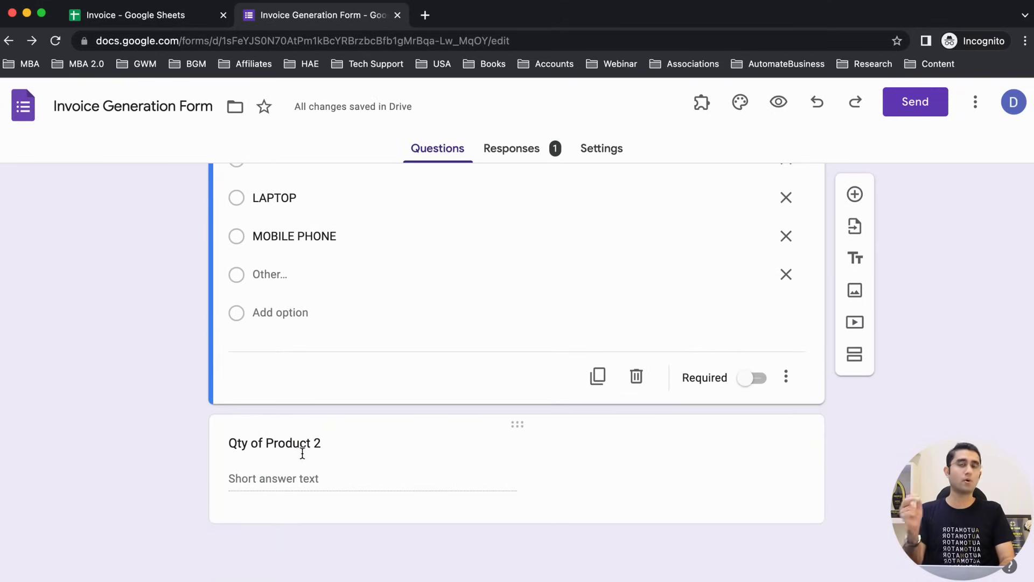
scroll(237, 456, up, 10)
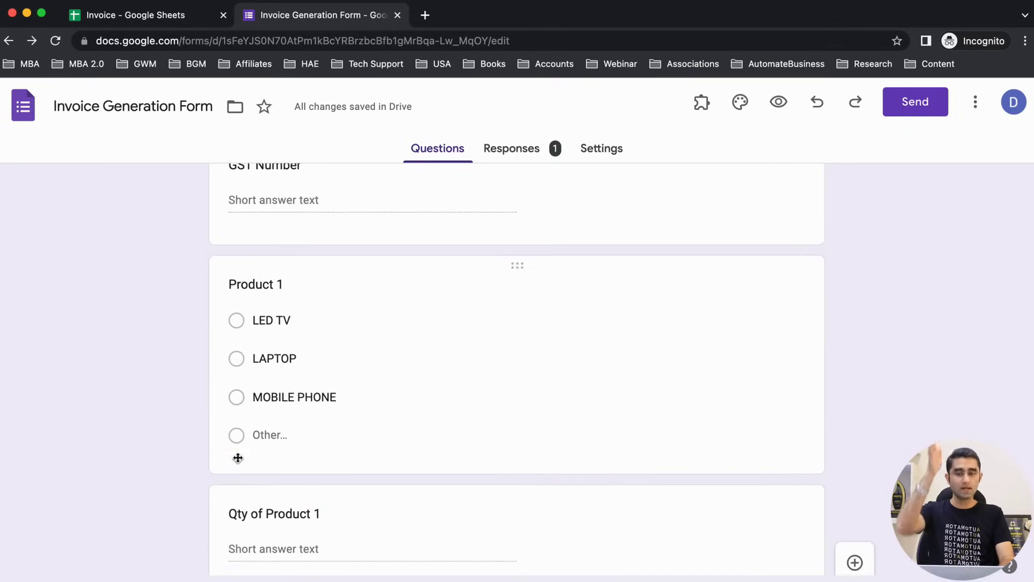
scroll(237, 456, down, 2)
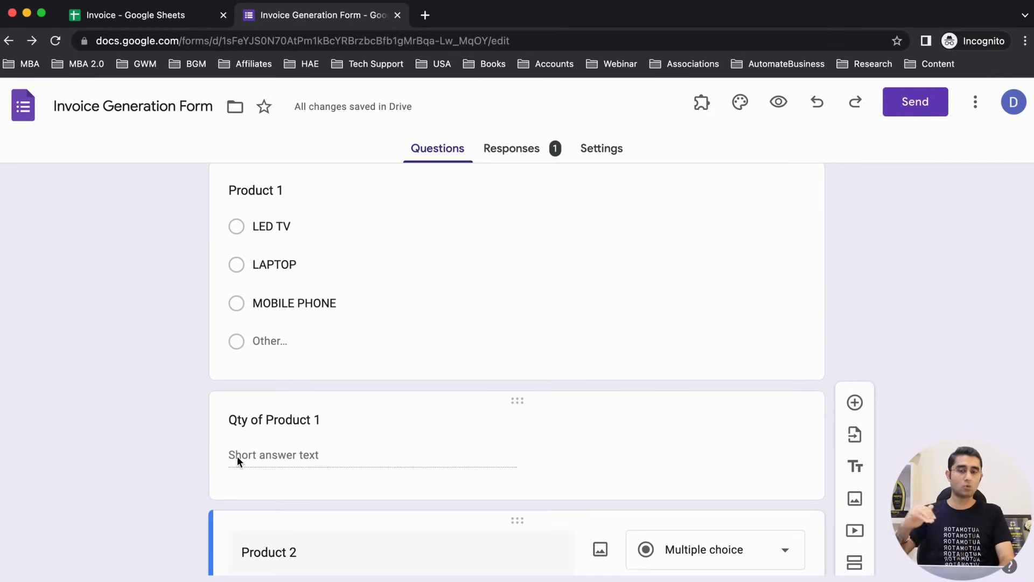
scroll(273, 438, down, 6)
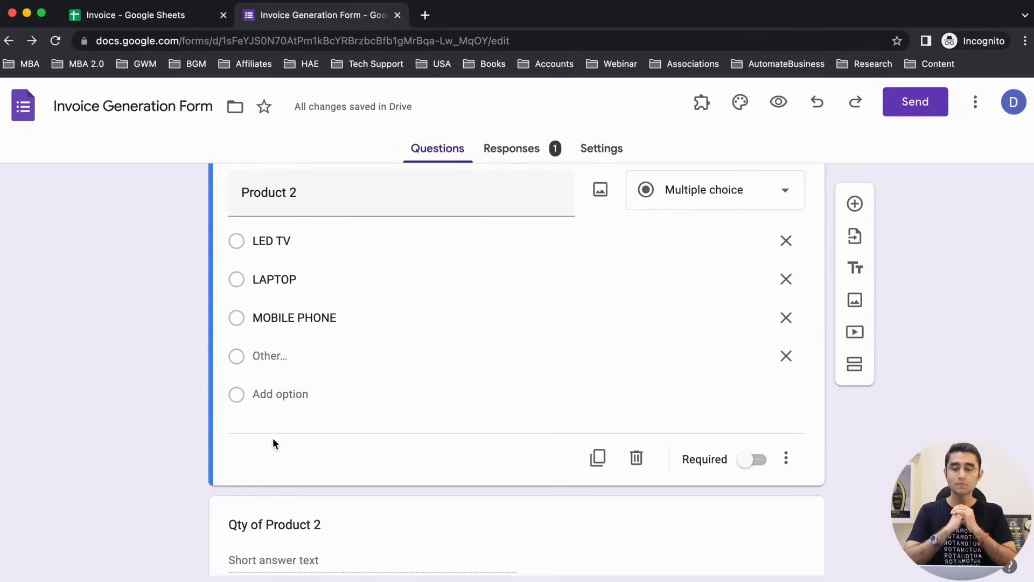
scroll(273, 437, down, 3)
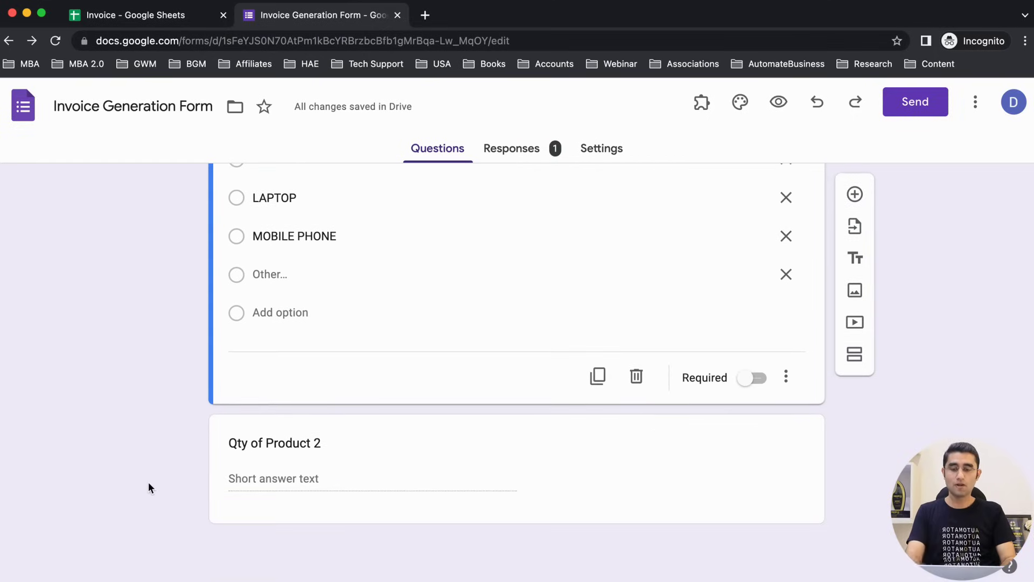
Step: Search the web for the Form Publisher add-on and open its Workspace Marketplace listing
key(super+t)
text(form)
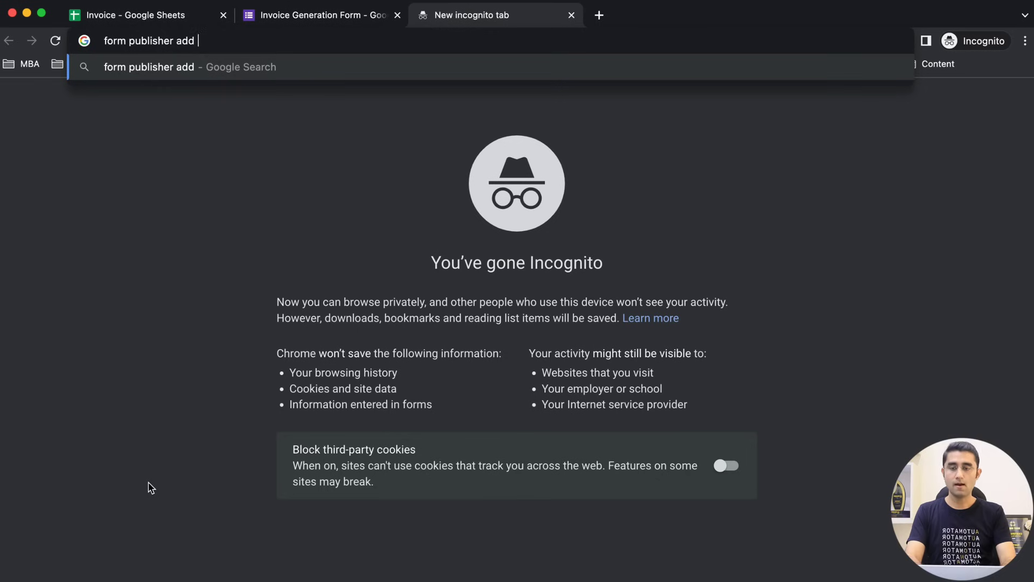
text(on)
key(Return)
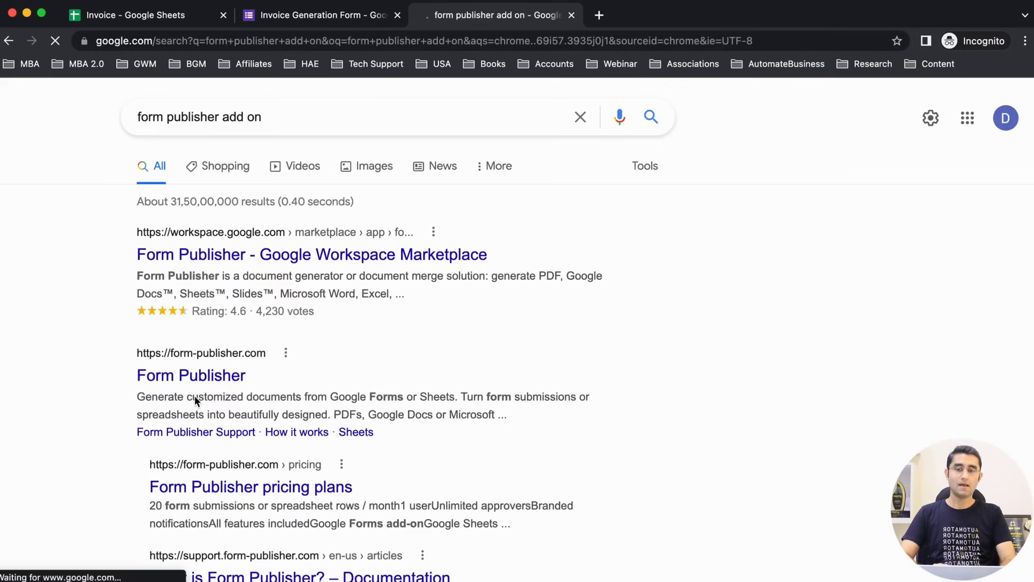
click(266, 256)
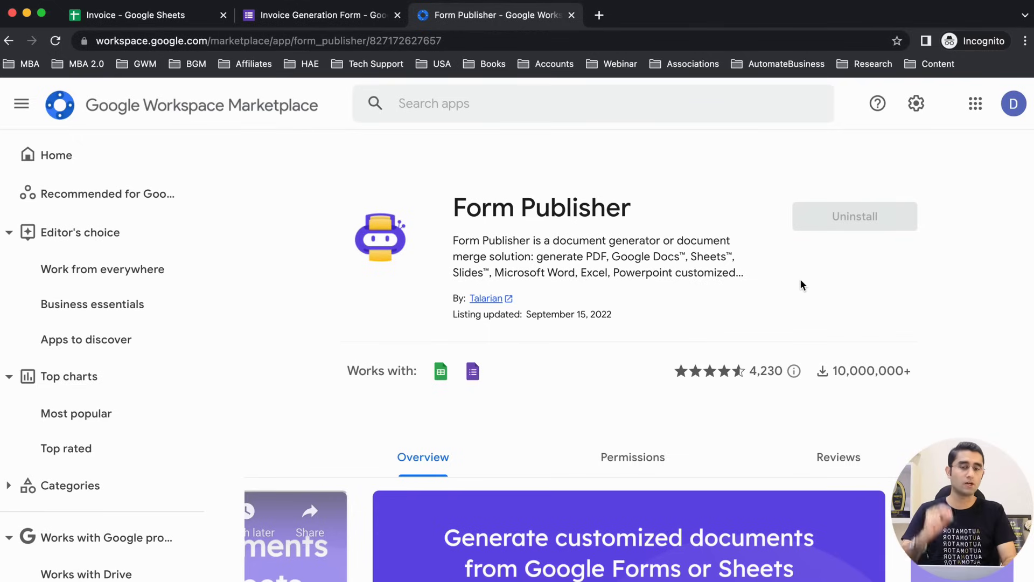
Step: Reload the Invoice Generation Form and confirm Form Publisher appears in its add-ons list
key(ctrl+shift+Tab)
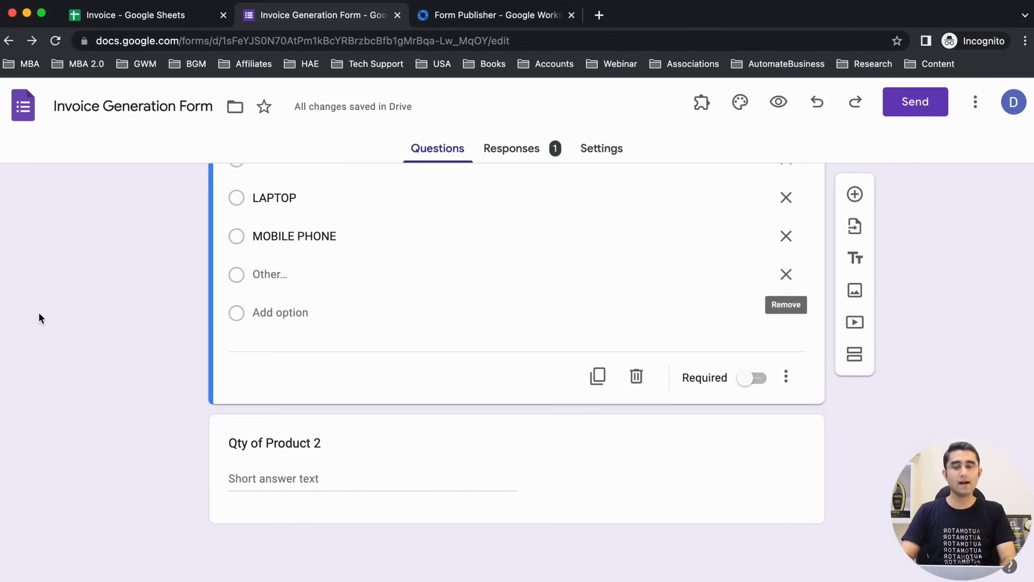
scroll(39, 315, up, 15)
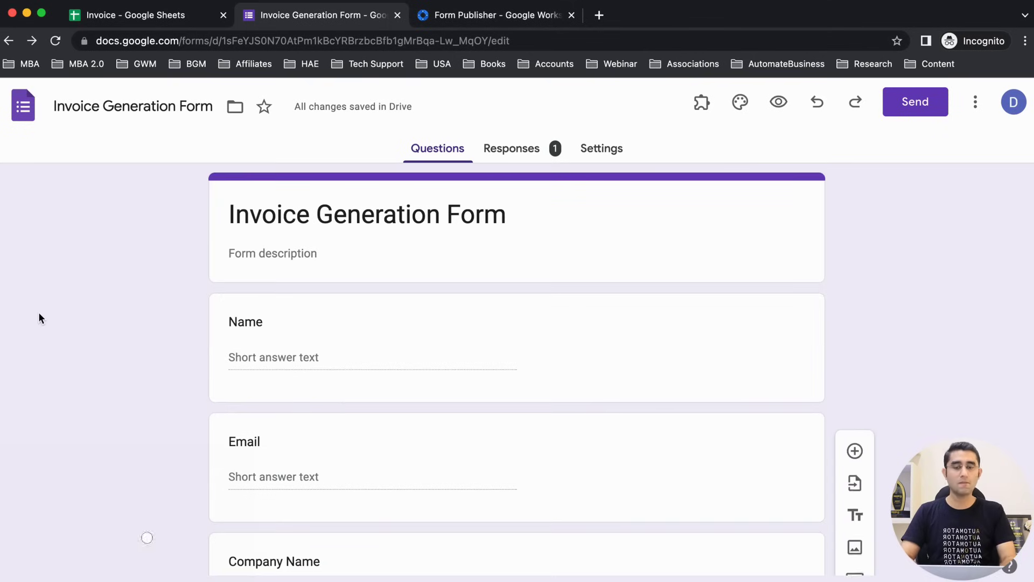
click(55, 40)
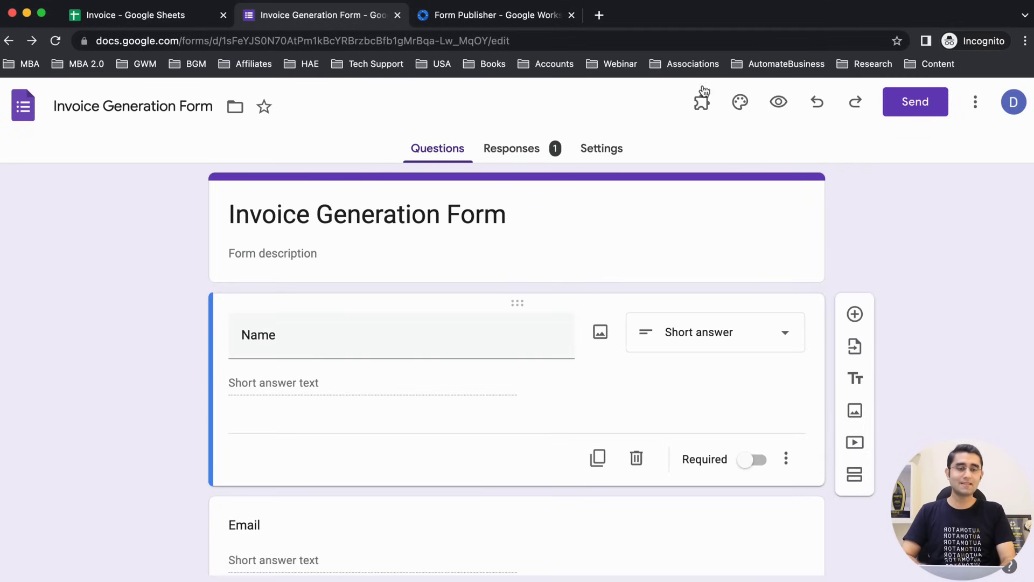
click(701, 102)
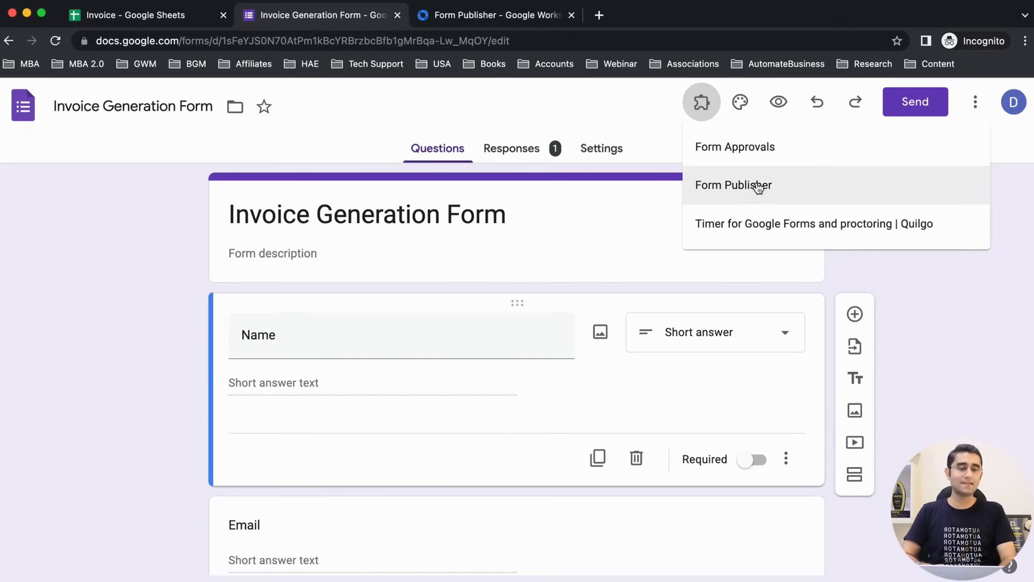
scroll(759, 187, up, 5)
scroll(759, 187, down, 5)
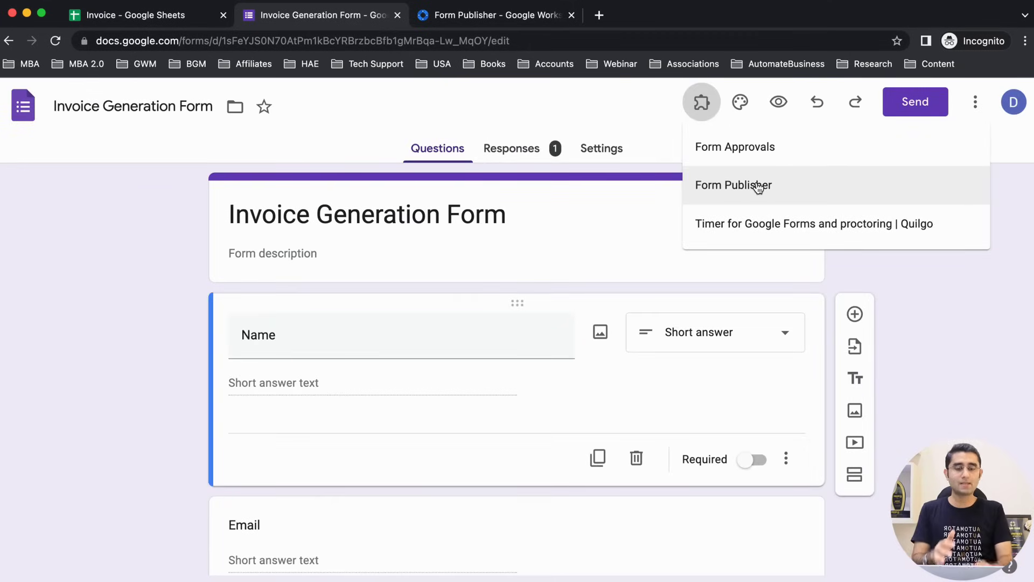
click(24, 376)
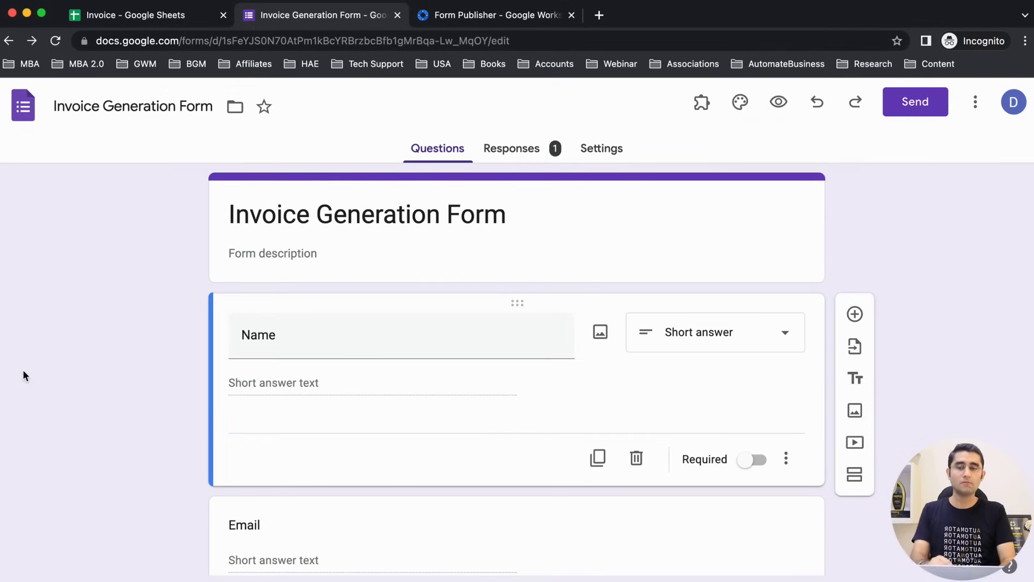
Step: Go to the Google Sheets home page in a new browser tab
click(600, 15)
text(sheet)
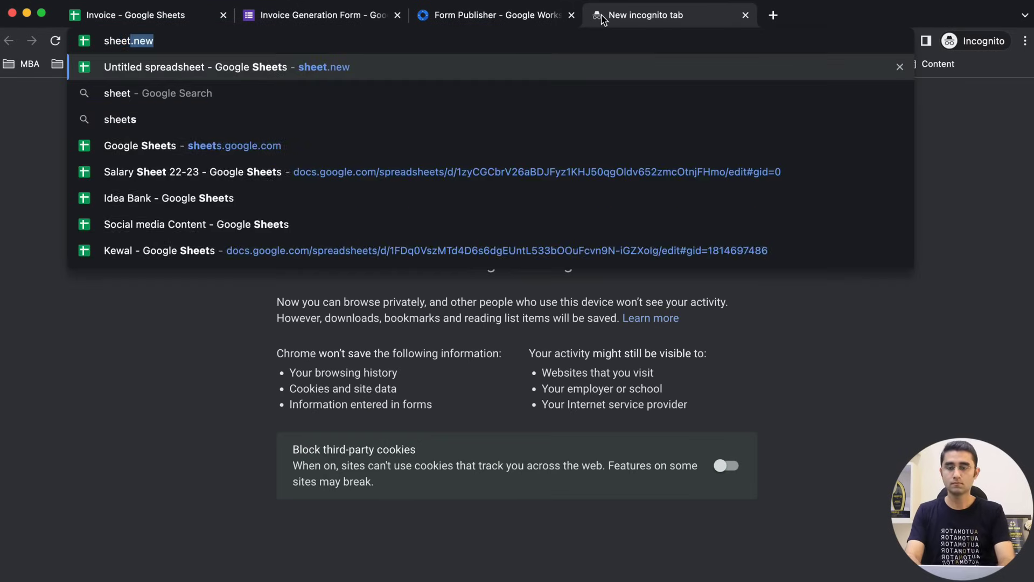
key(Delete)
text(s.go)
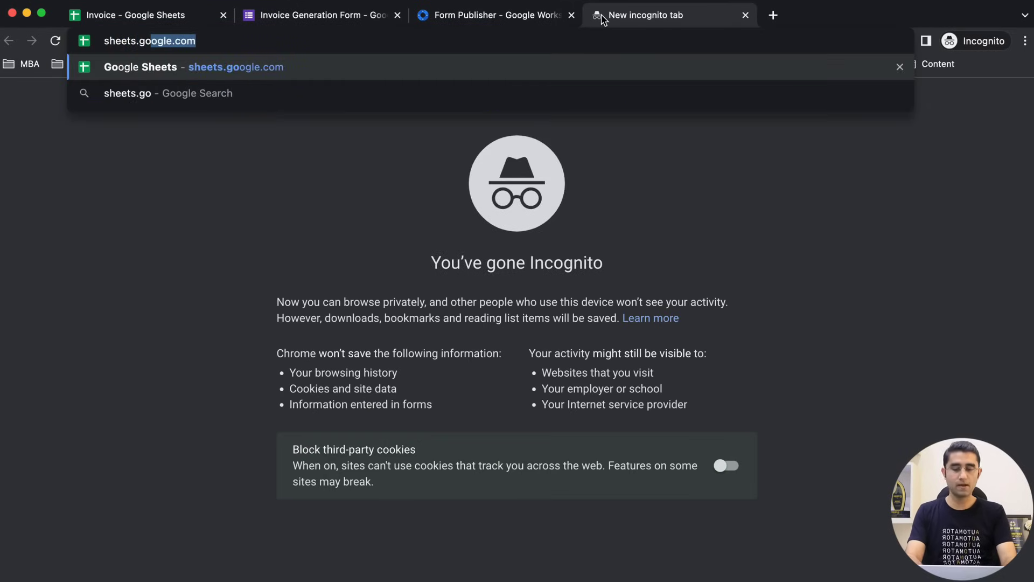
key(Return)
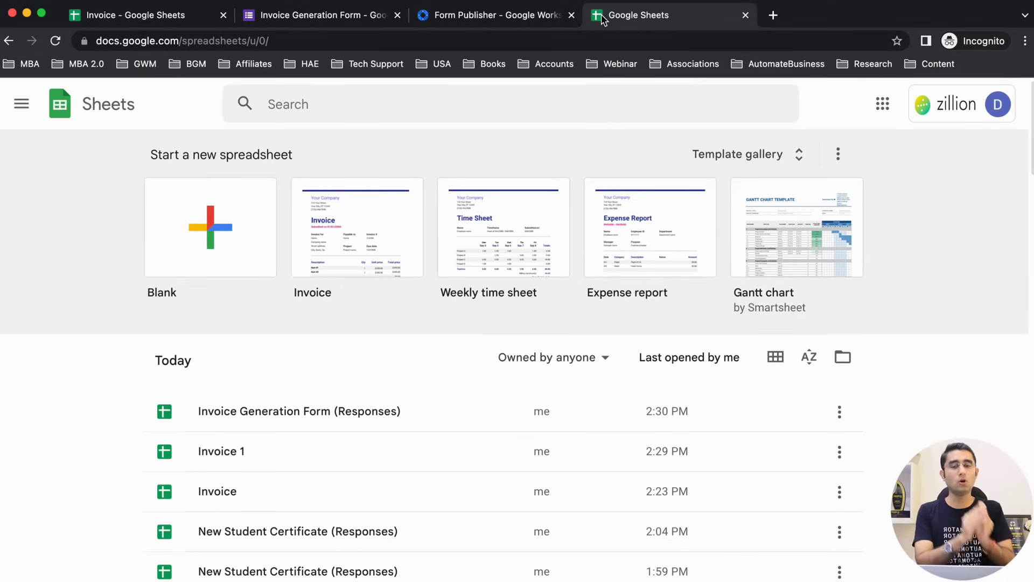
Step: Create a new spreadsheet from the Invoice template in the template gallery
click(776, 152)
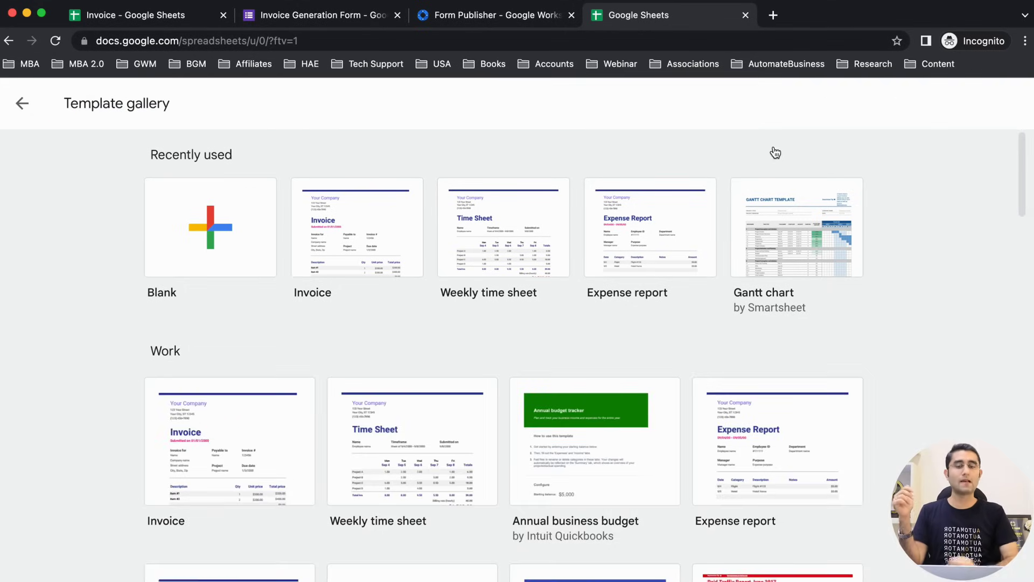
scroll(88, 466, down, 2)
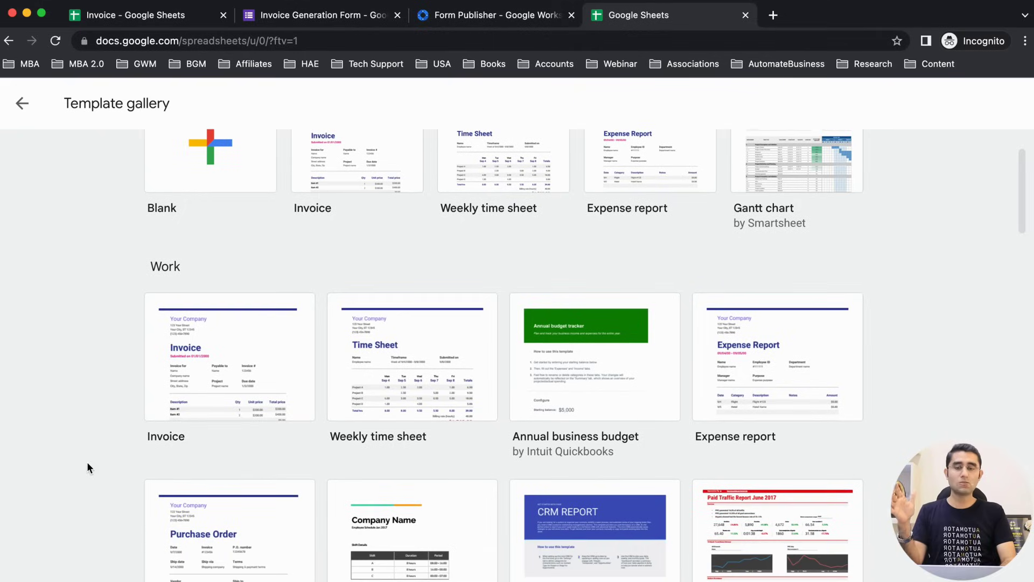
scroll(89, 467, up, 2)
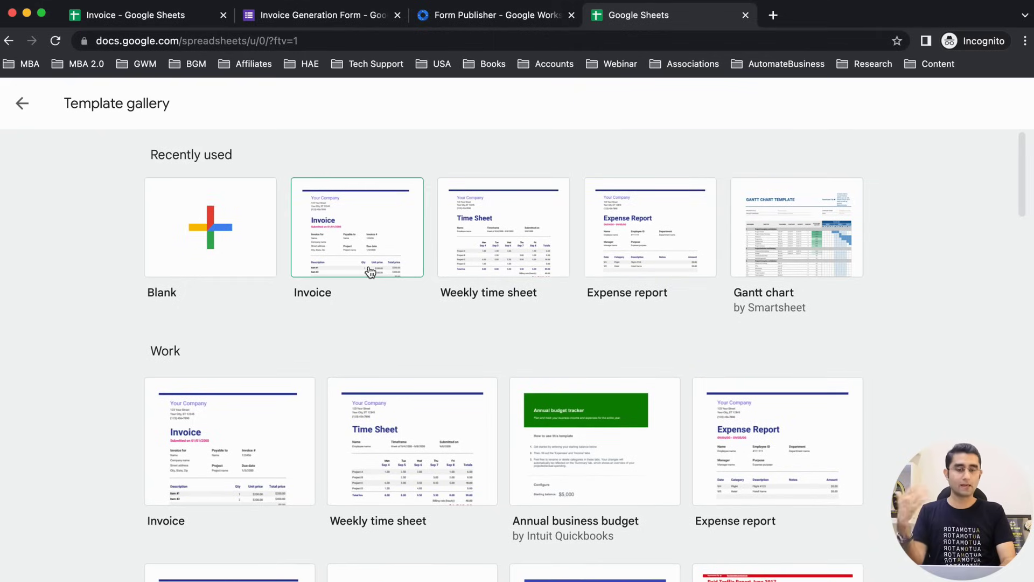
scroll(538, 238, down, 1)
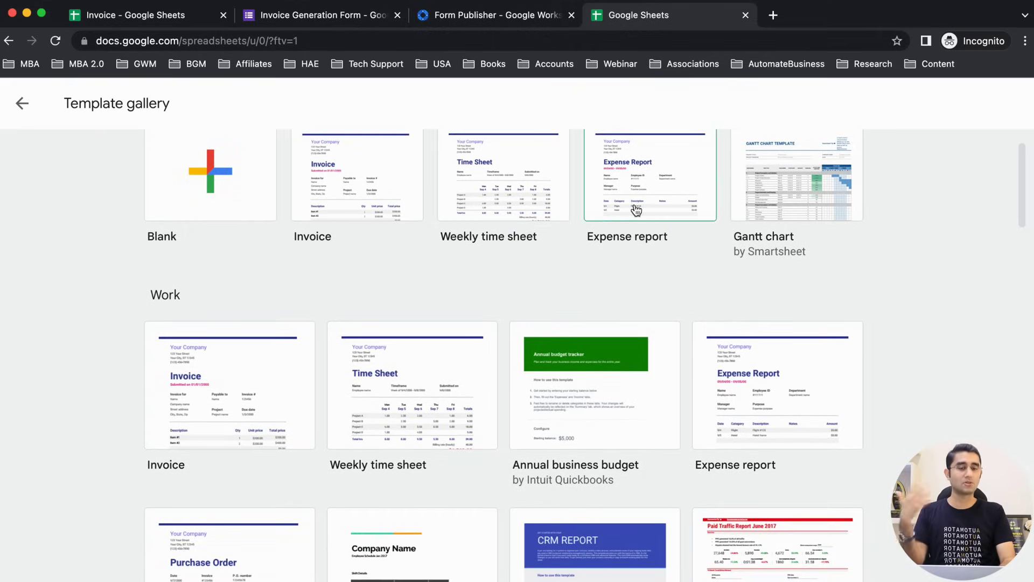
scroll(787, 295, down, 4)
scroll(118, 452, down, 1)
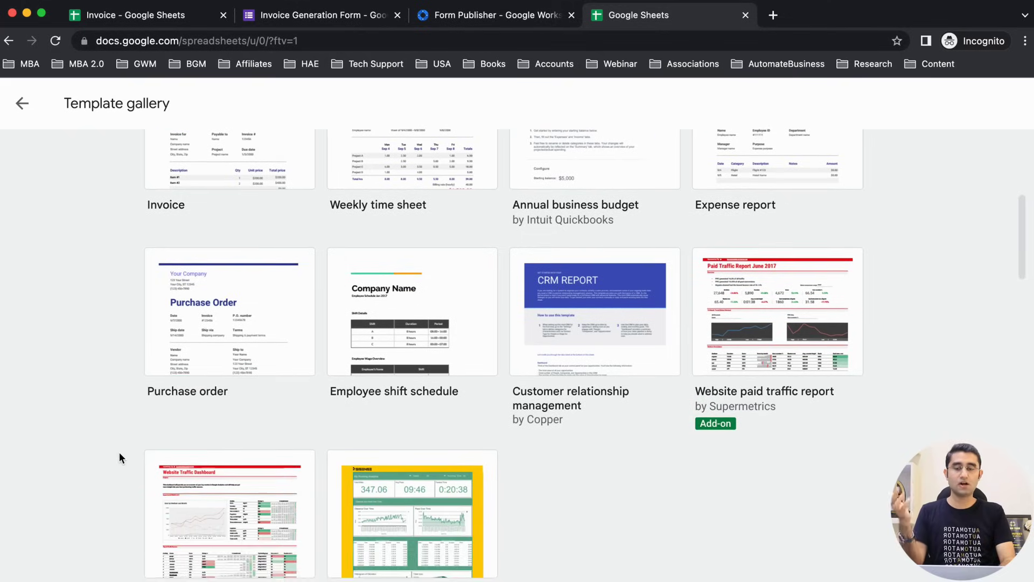
scroll(99, 449, down, 1)
scroll(98, 449, up, 7)
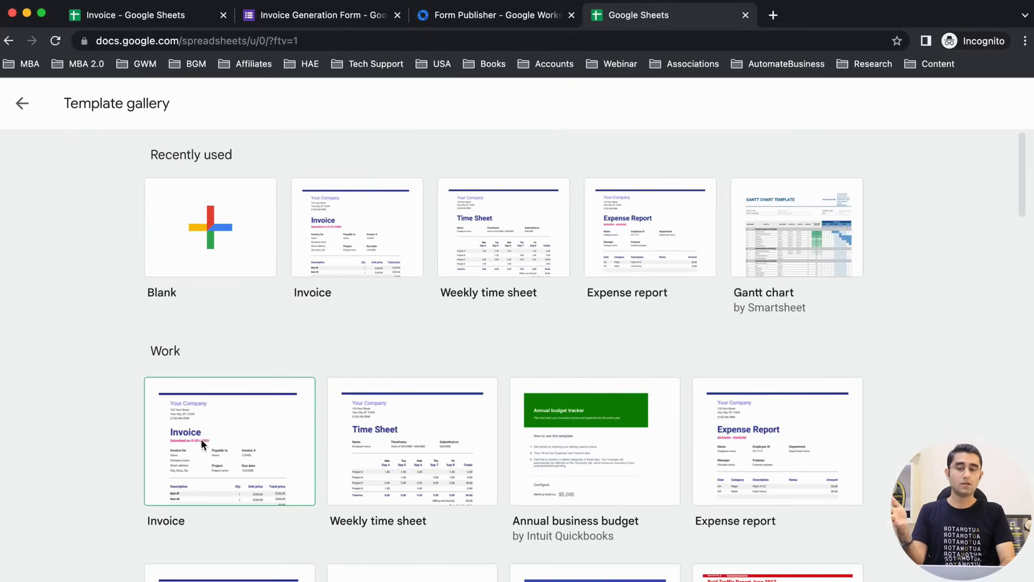
click(193, 493)
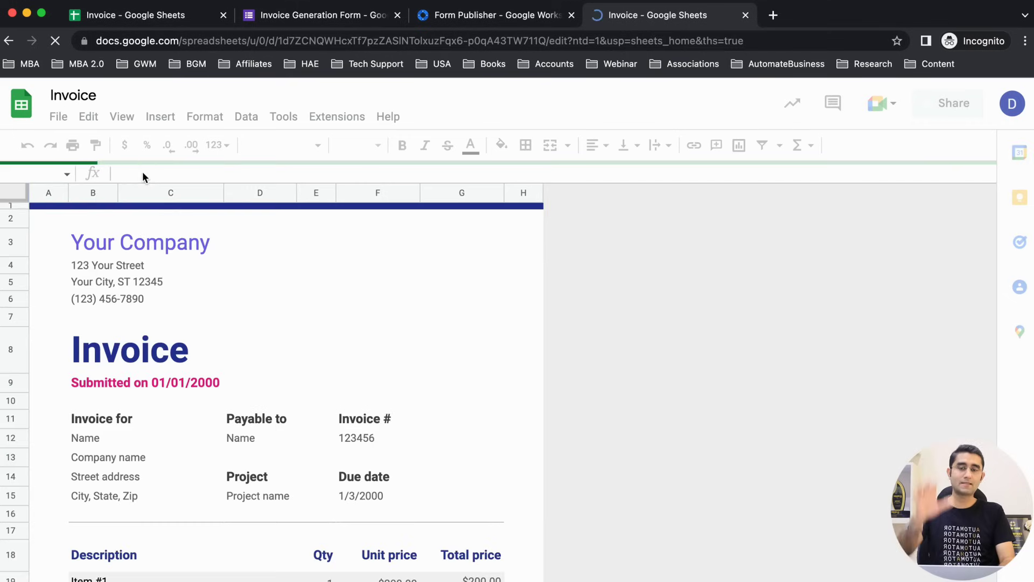
Step: Move the new invoice copy to trash and return to the prepared Invoice spreadsheet
scroll(160, 405, down, 5)
scroll(162, 410, up, 5)
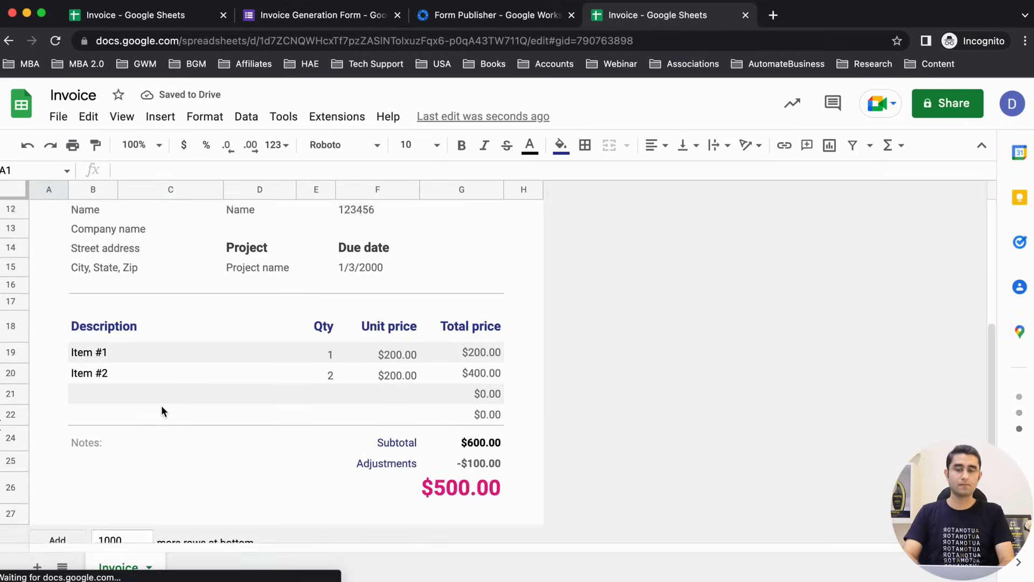
click(57, 121)
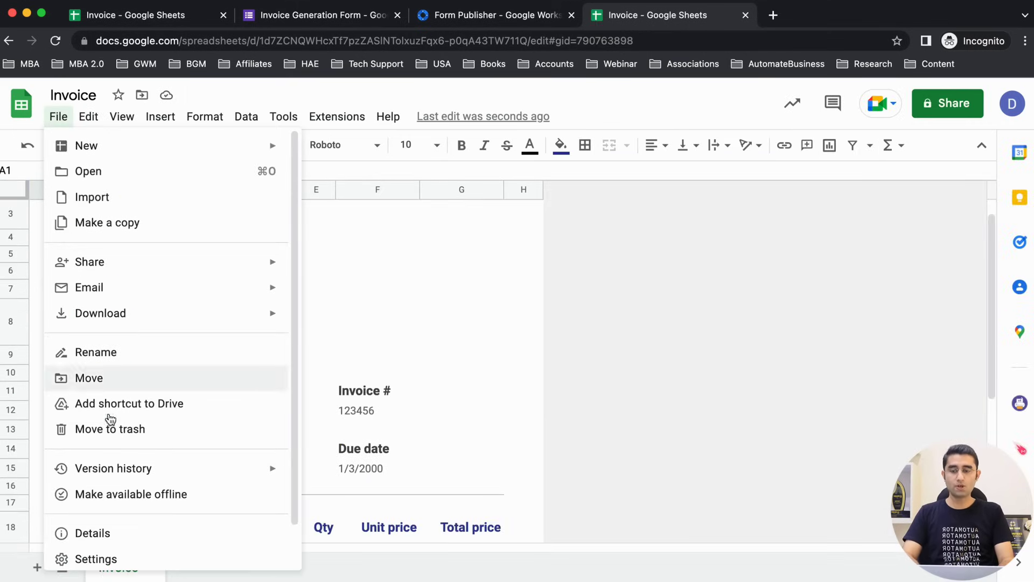
click(121, 435)
click(706, 392)
click(98, 18)
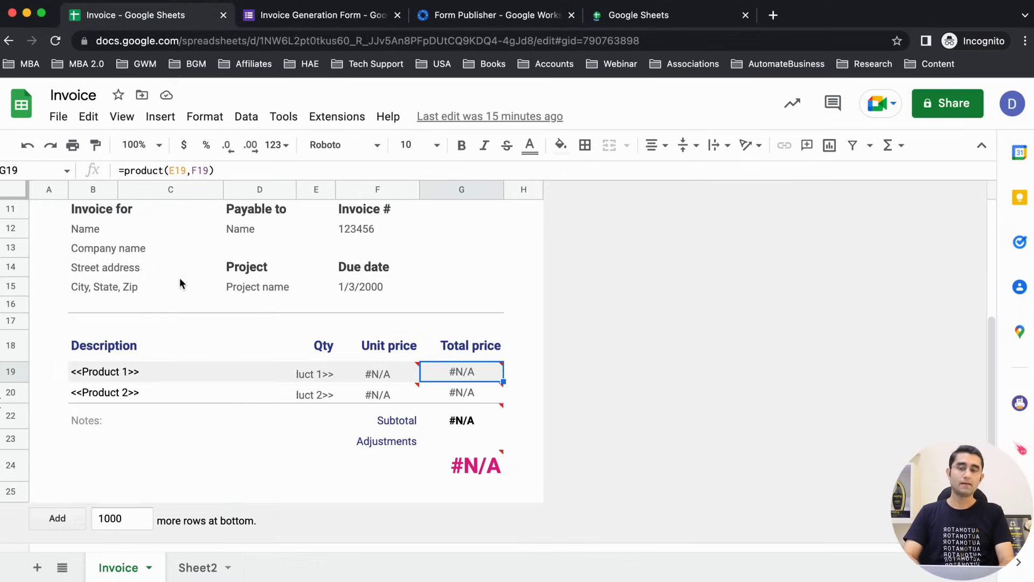
Step: Replace the Your Company heading in B3:D3 with ABC COMPANY
scroll(180, 282, up, 5)
click(289, 270)
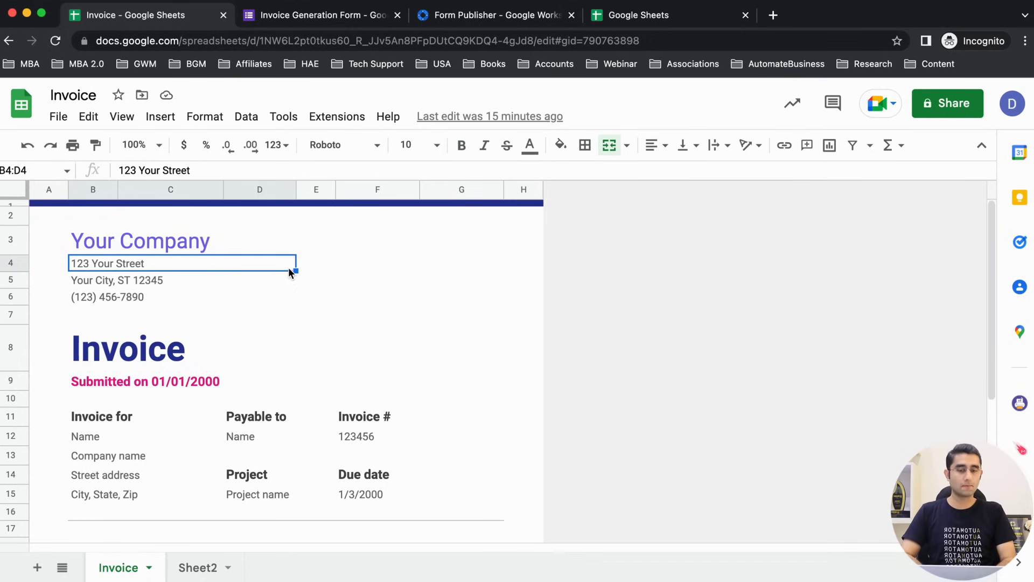
click(195, 242)
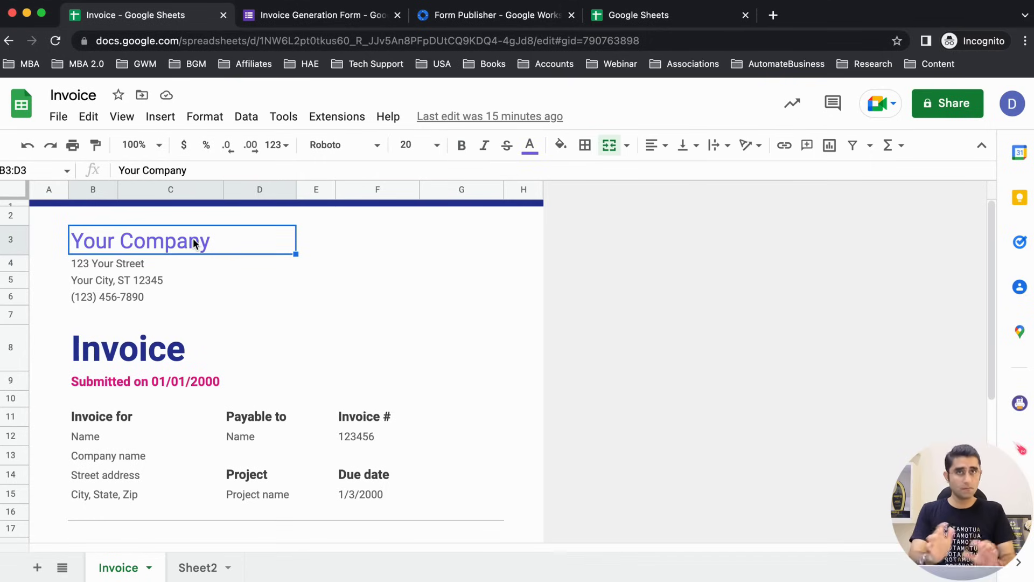
text(A)
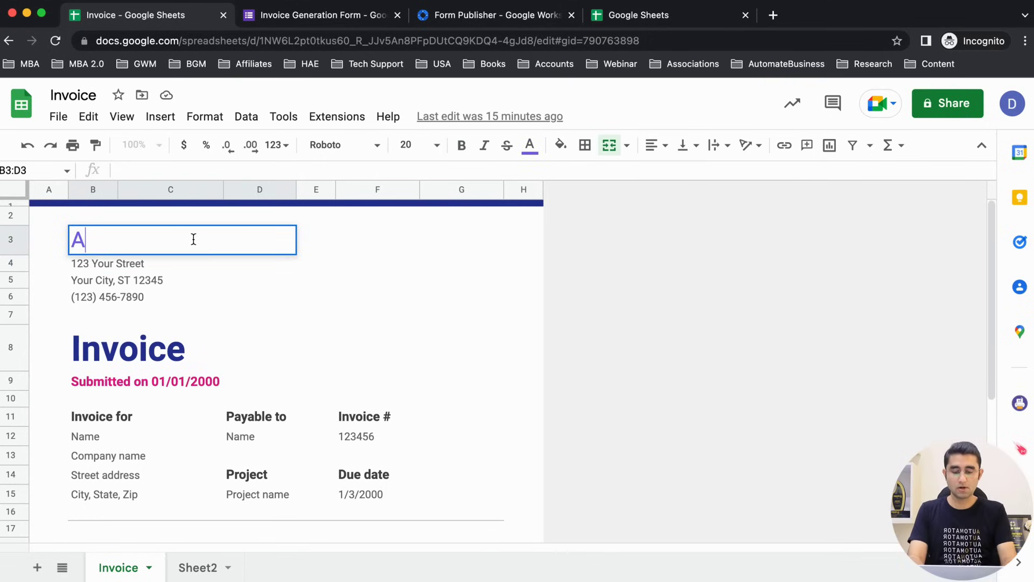
text(BC COMPANY)
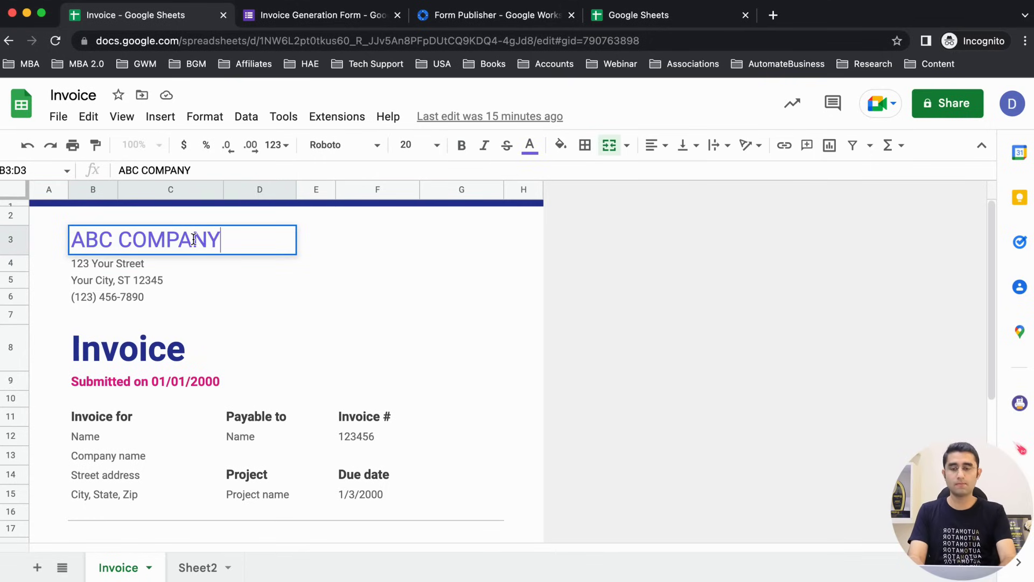
click(143, 268)
Step: Look over the company address lines and the Invoice for cells below
click(153, 279)
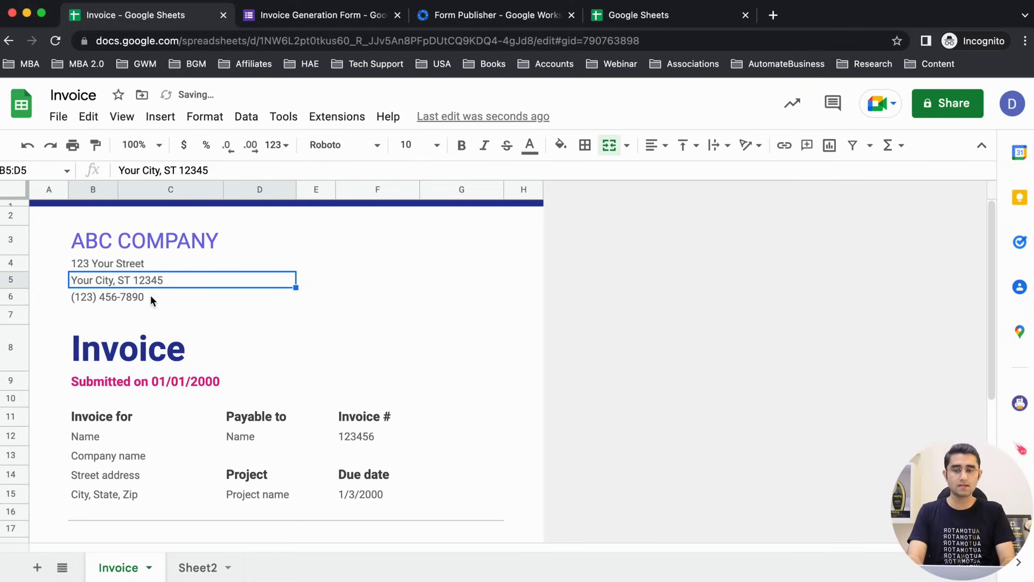
click(150, 295)
scroll(76, 374, down, 1)
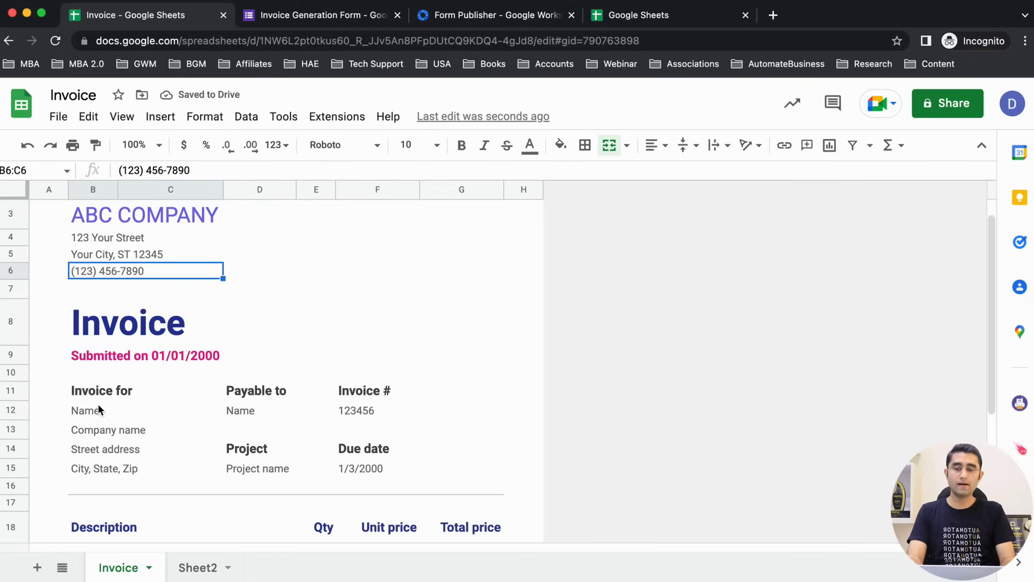
scroll(98, 404, down, 2)
click(91, 347)
drag(86, 370, 82, 409)
scroll(82, 409, down, 3)
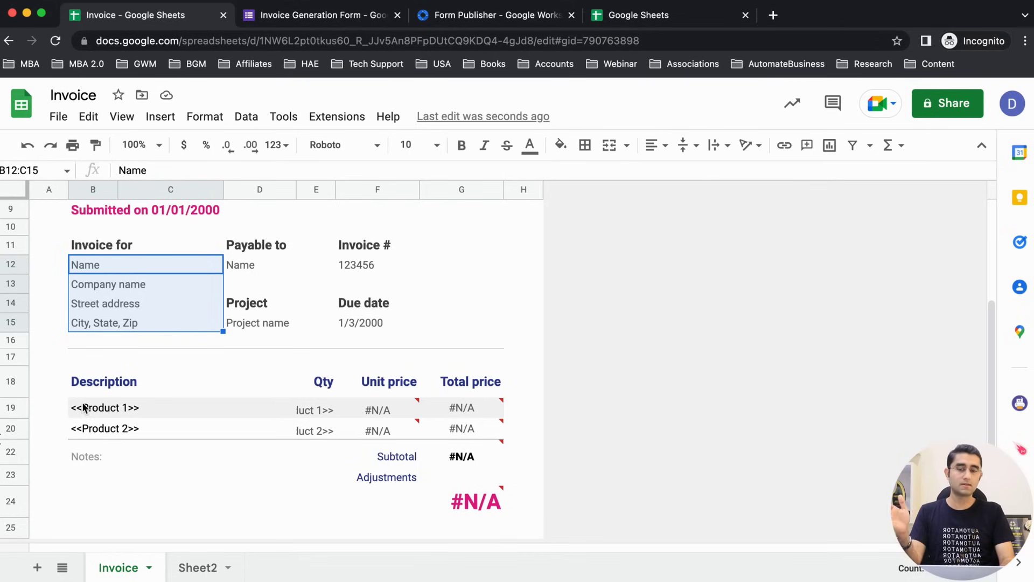
Step: Add a 'GST number' label below City, State, Zip in the Invoice for block
click(92, 266)
click(106, 287)
click(108, 302)
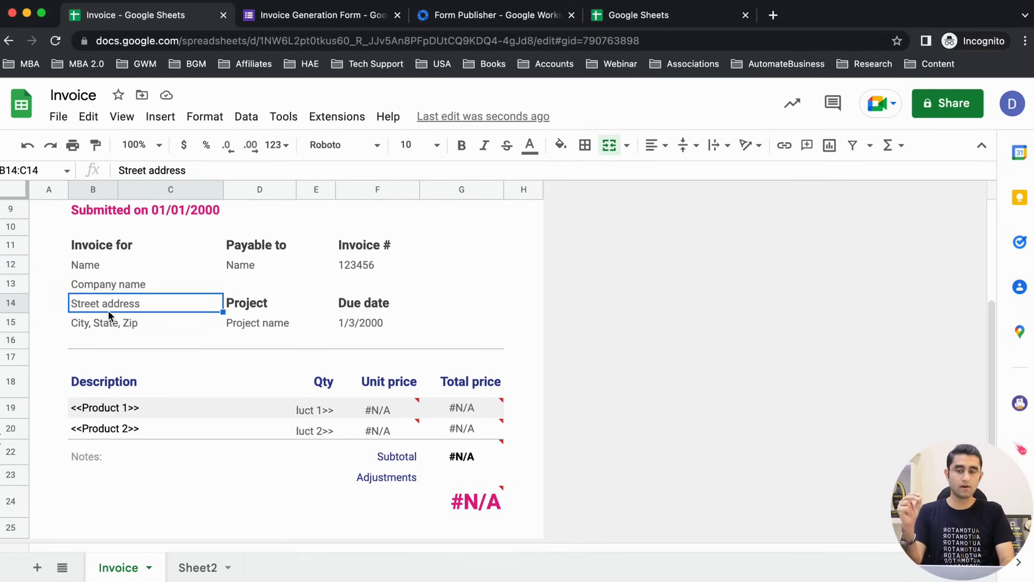
click(112, 334)
text(GST NUMBER)
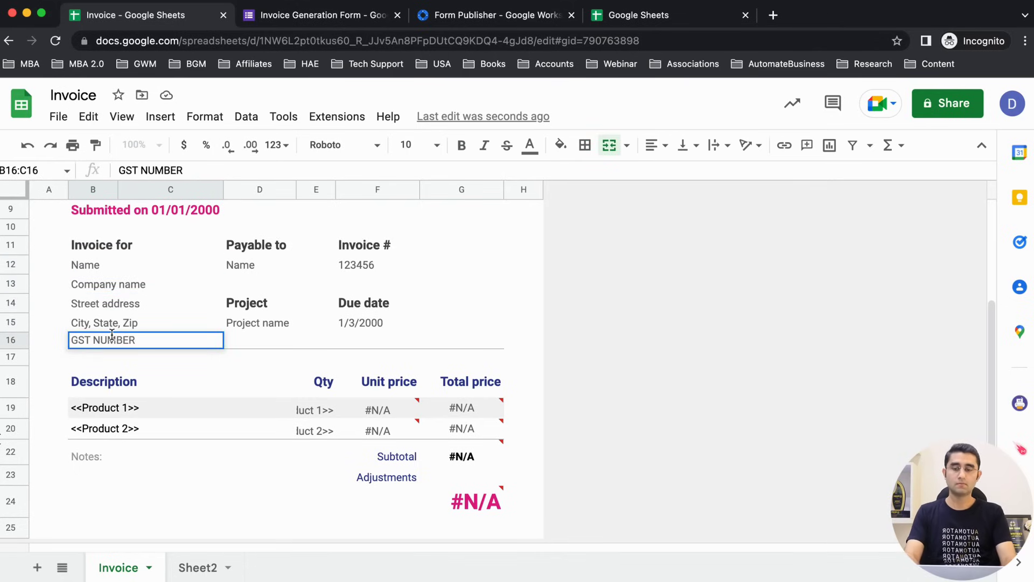
key(alt+BackSpace)
key(alt+BackSpace)
text(GST num)
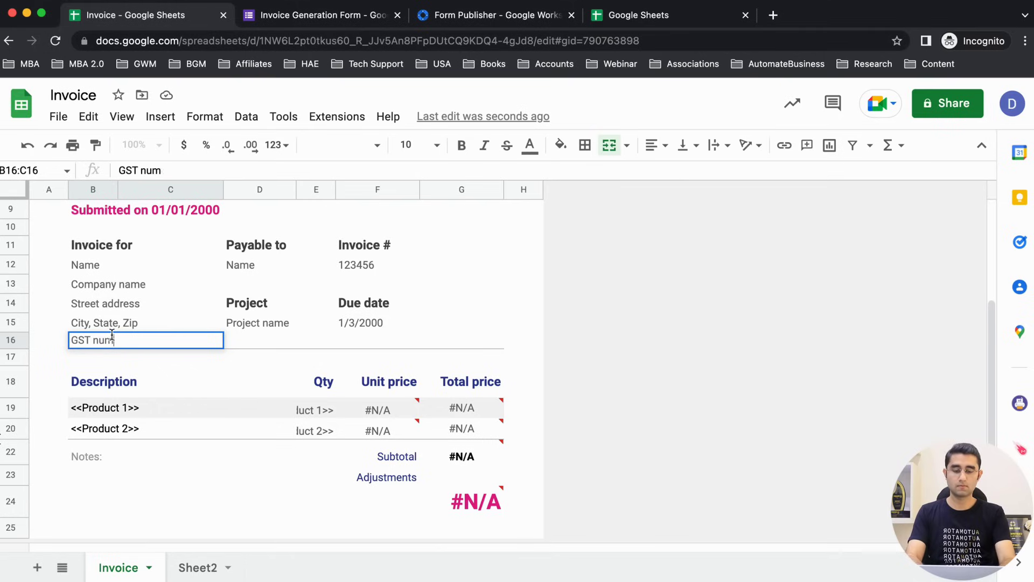
text(ber)
key(Return)
Step: Clear City, State, Zip, rename Street address to Address, and shift GST number up
click(105, 318)
key(Delete)
key(Up)
text(Address)
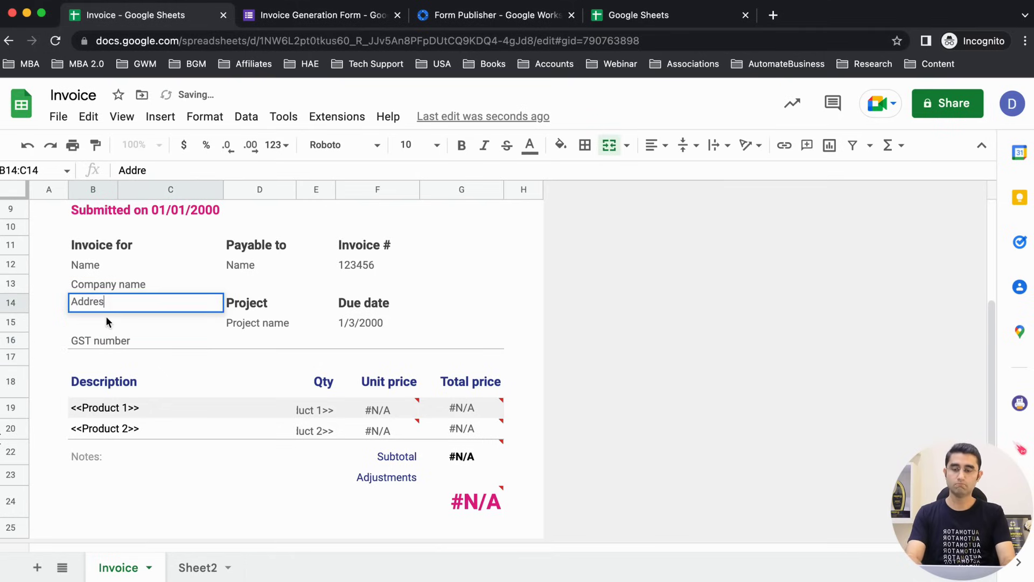
key(Return)
key(ctrl+alt+minus)
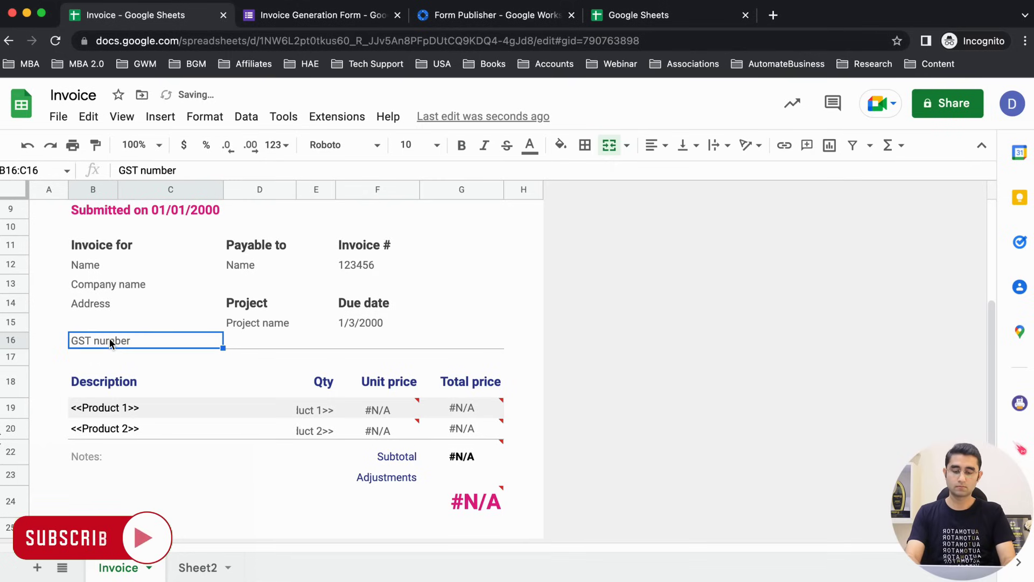
click(110, 340)
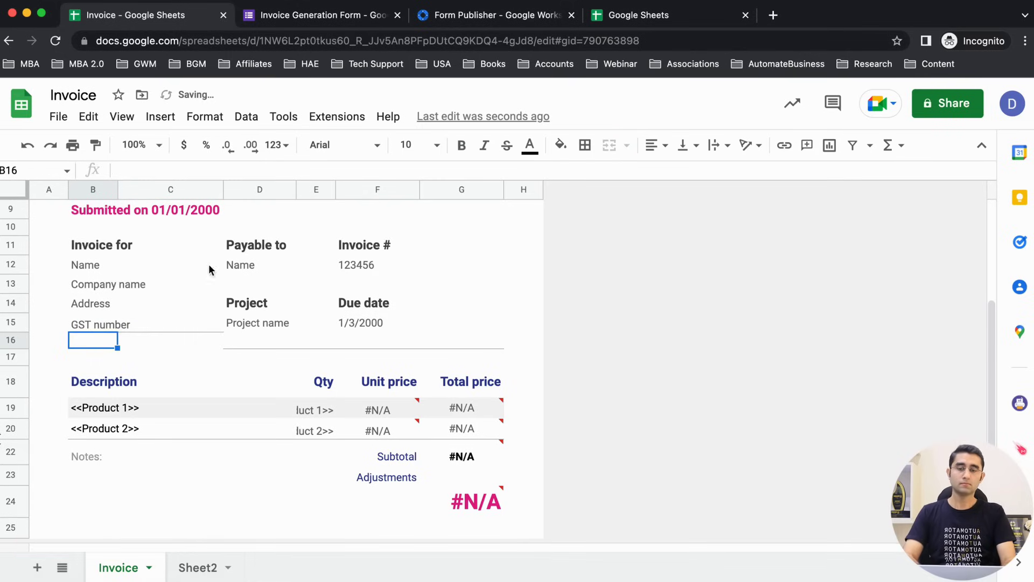
click(244, 267)
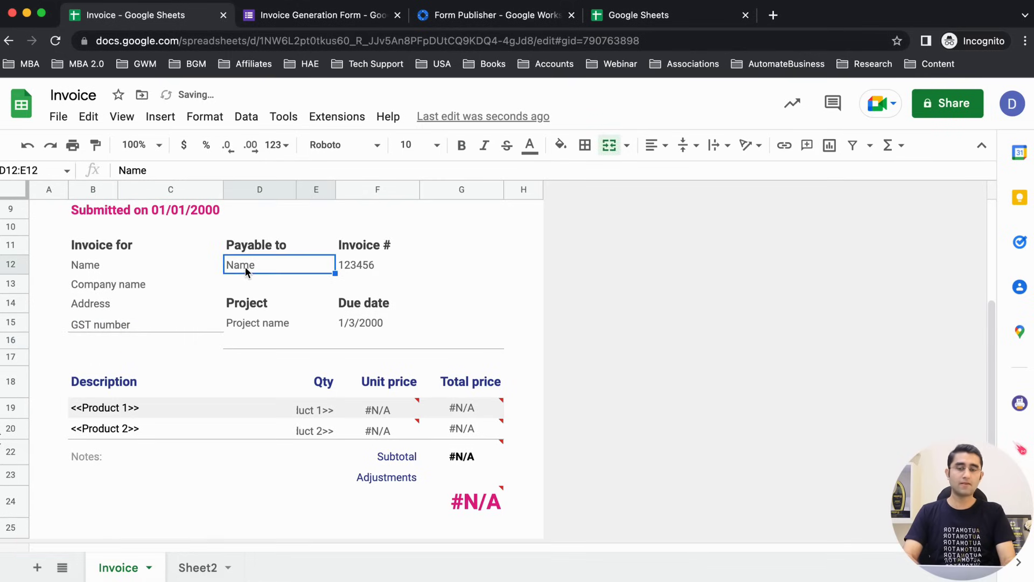
Step: Widen column E so the quantity placeholders show in full
click(113, 409)
scroll(112, 410, down, 1)
click(112, 411)
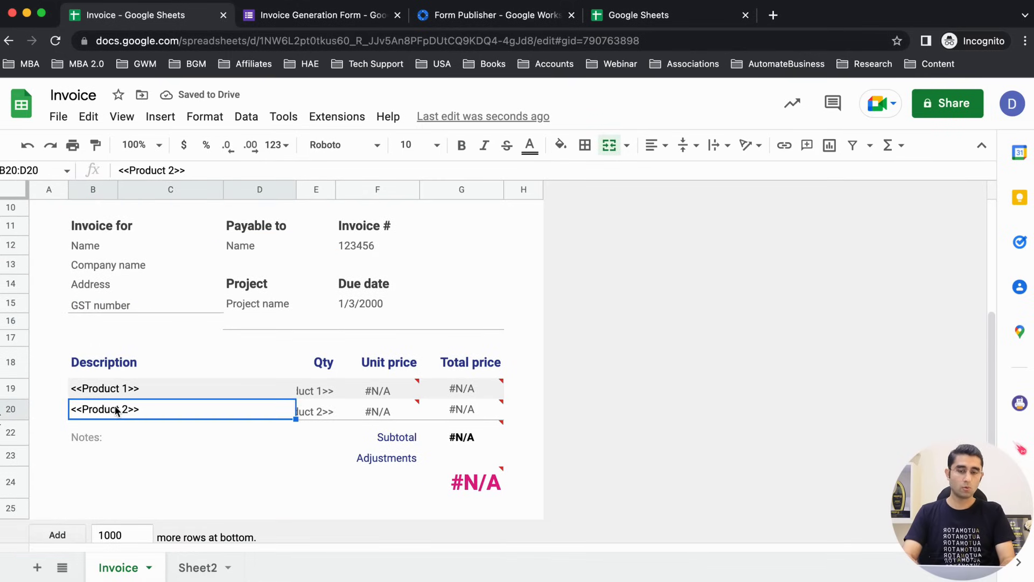
click(321, 410)
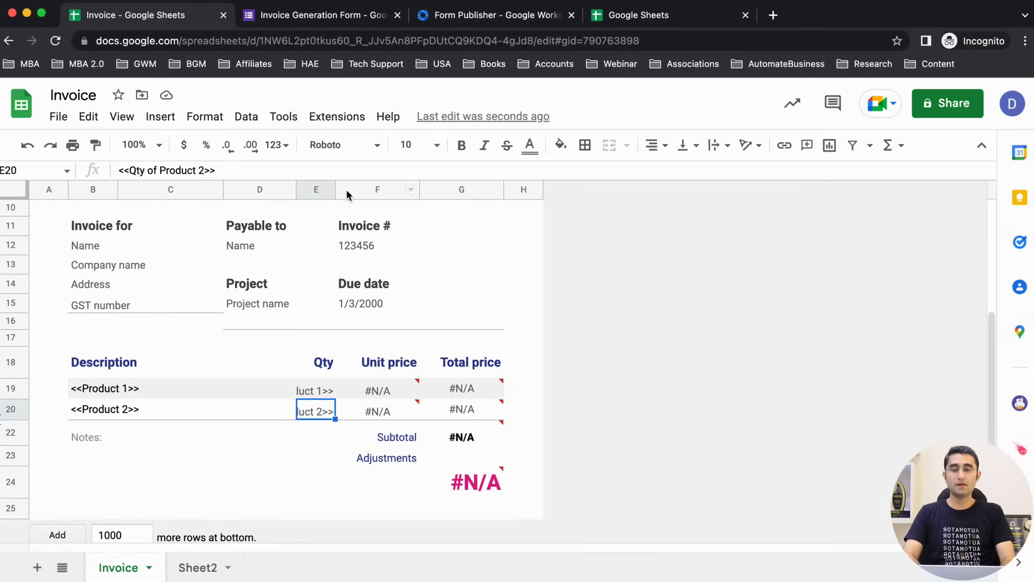
click(332, 189)
drag(335, 190, 415, 189)
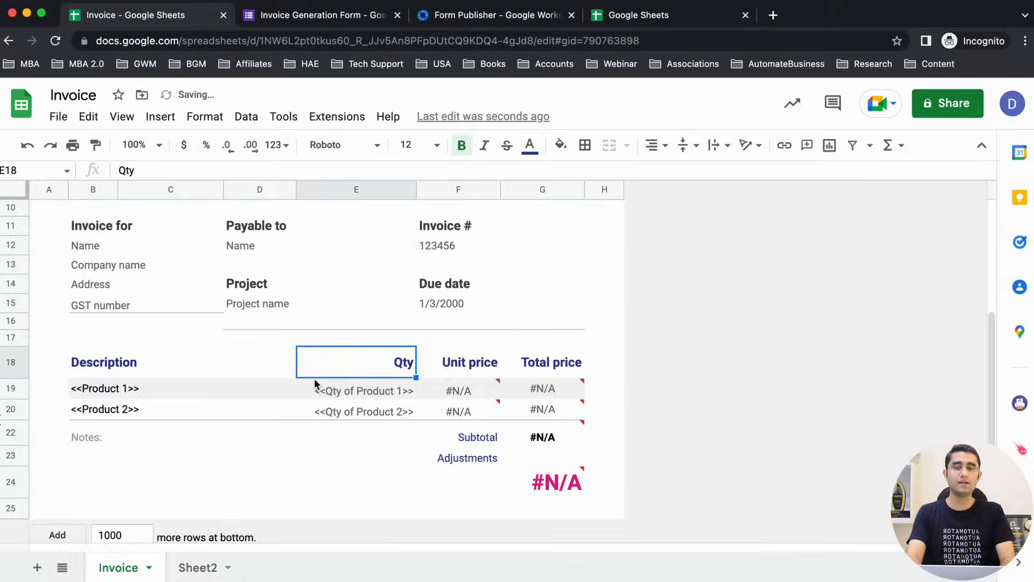
key(ctrl+Tab)
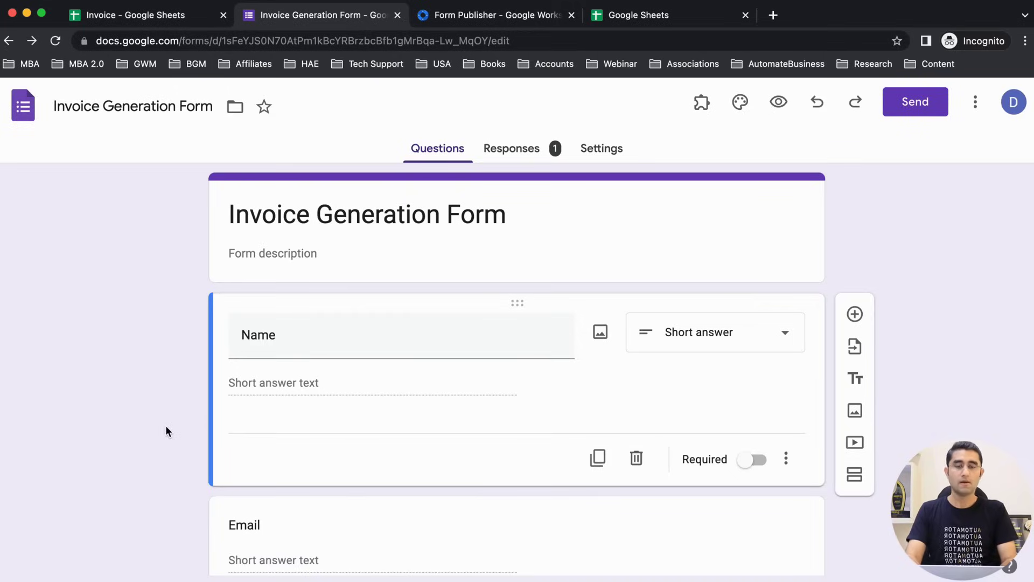
Step: Scroll the form's questions and select the Address question title to check its wording
scroll(166, 427, down, 2)
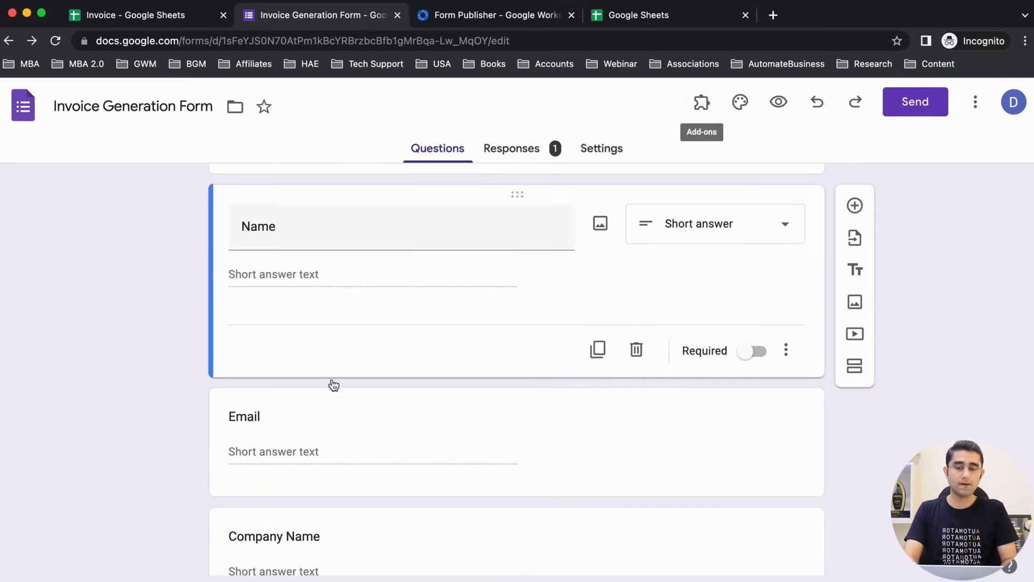
scroll(333, 383, down, 1)
scroll(332, 380, up, 3)
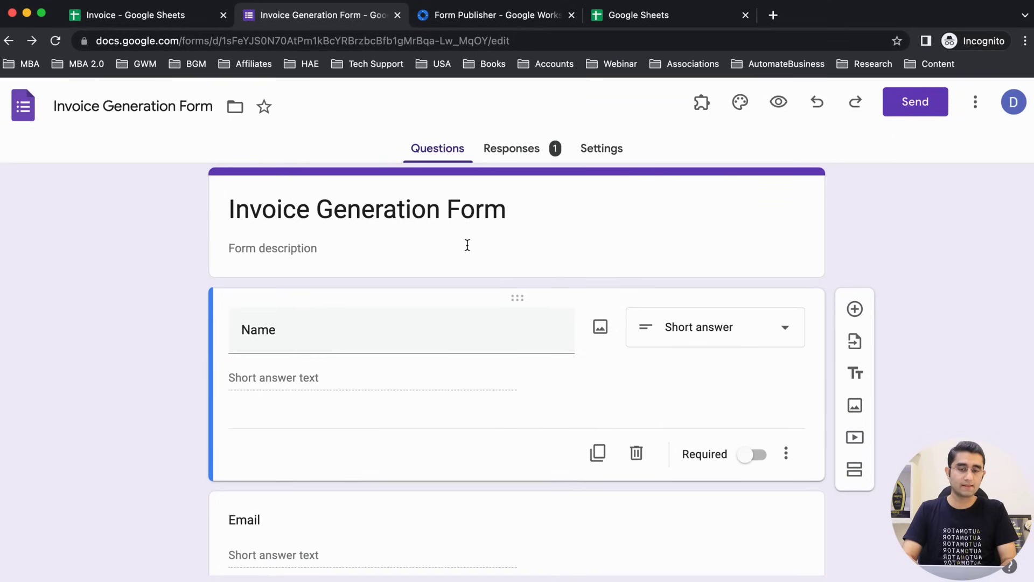
click(135, 15)
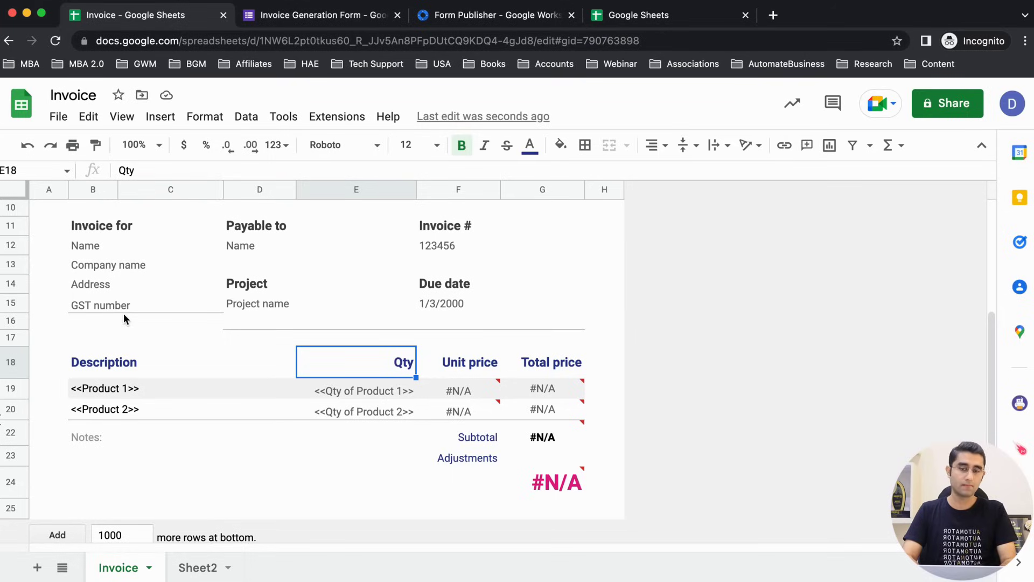
key(ctrl+Tab)
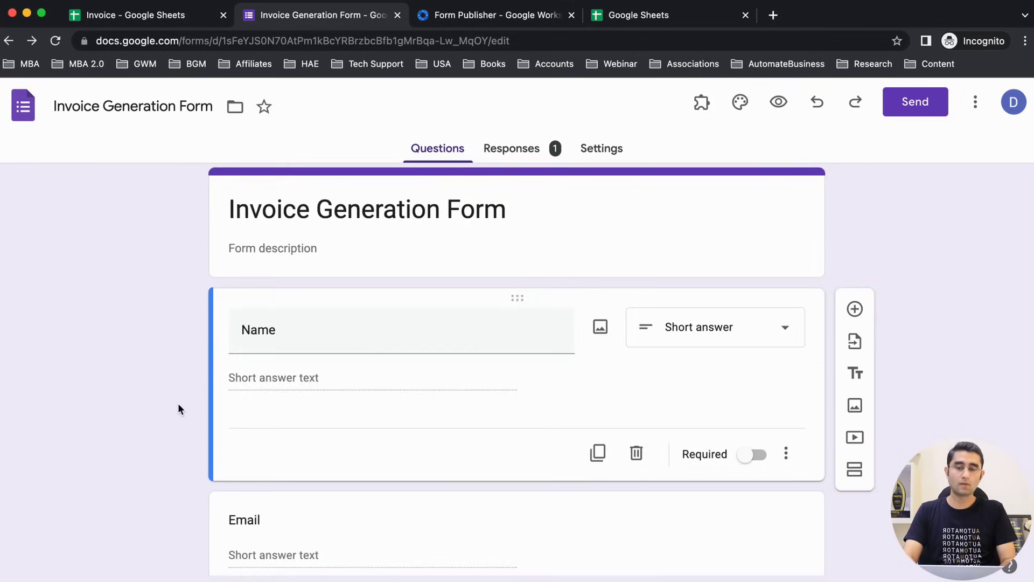
scroll(237, 412, down, 2)
scroll(253, 413, down, 4)
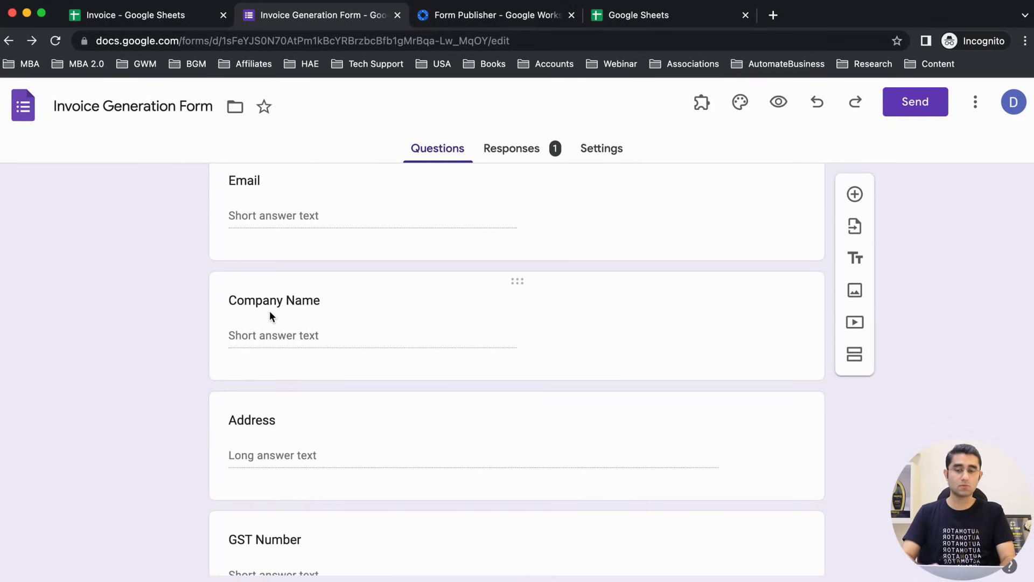
scroll(267, 318, down, 1)
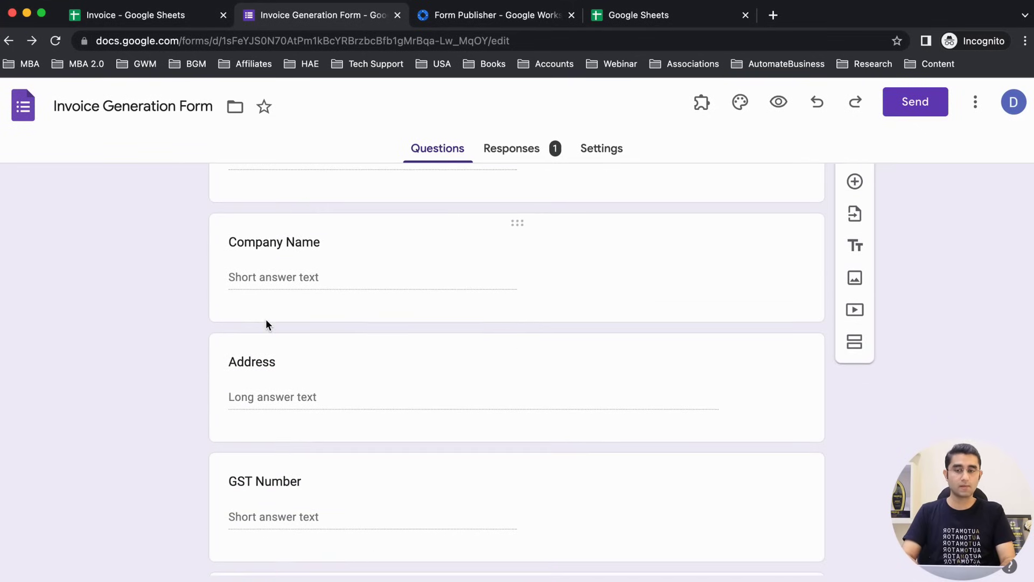
click(277, 366)
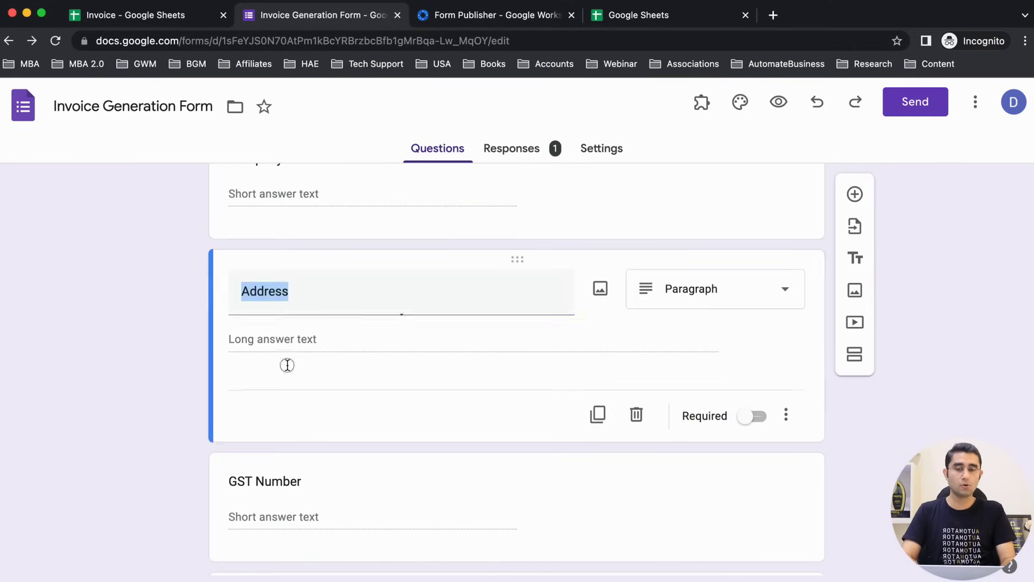
drag(296, 302, 236, 296)
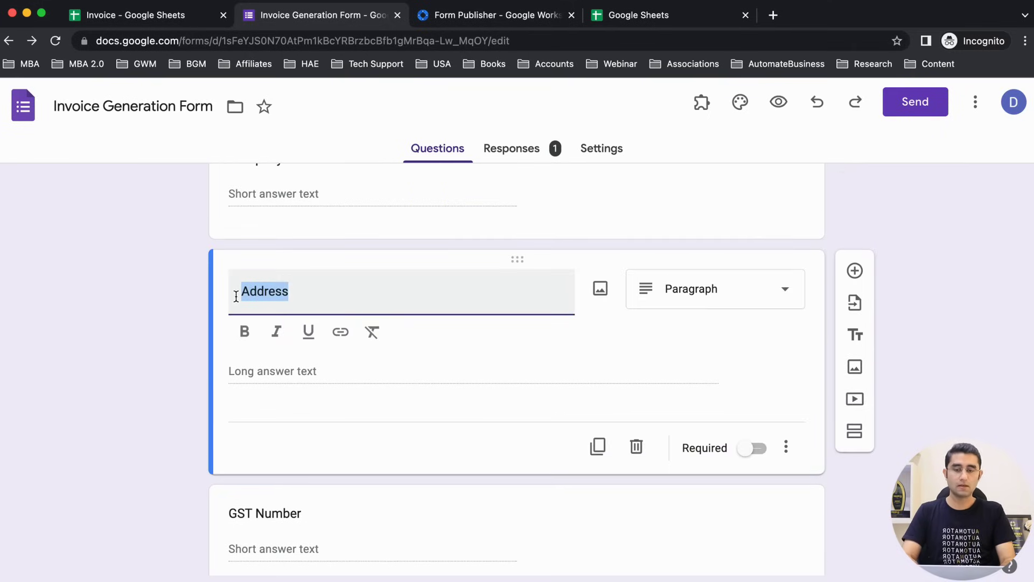
Step: Turn the Address cell B14 into the <<Address>> placeholder
key(ctrl+shift+Tab)
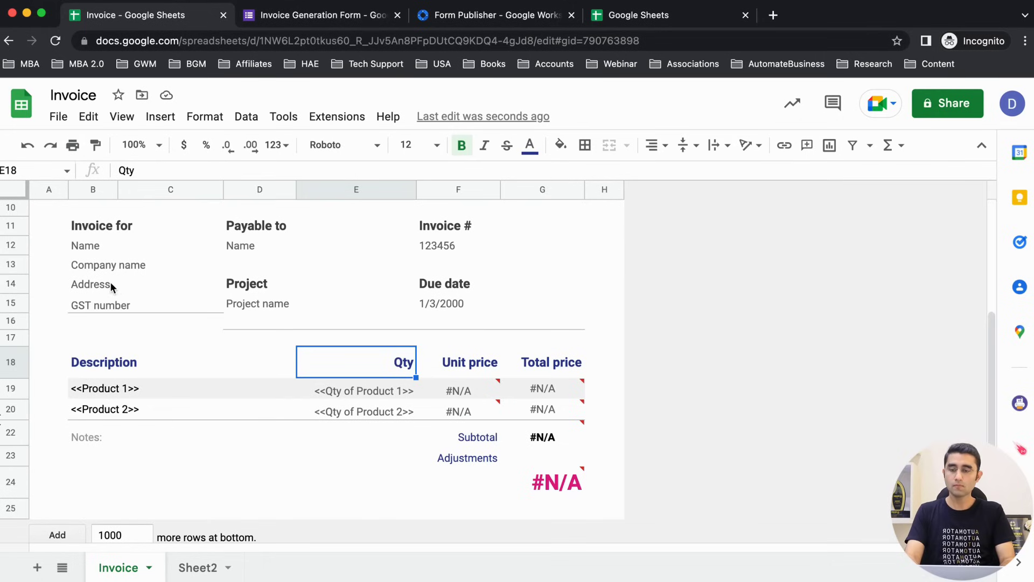
click(111, 285)
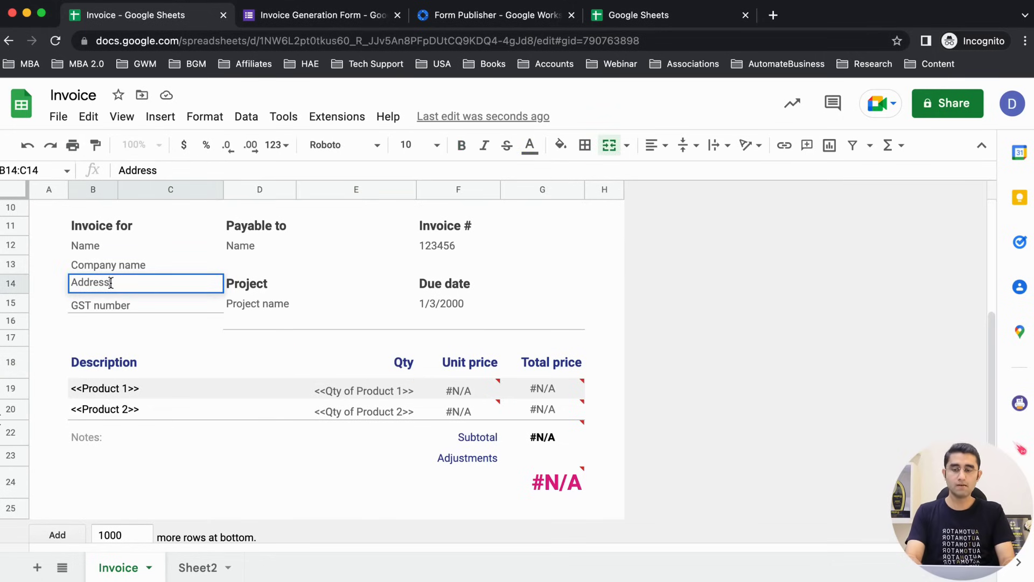
text(>>)
key(Home)
text(<<)
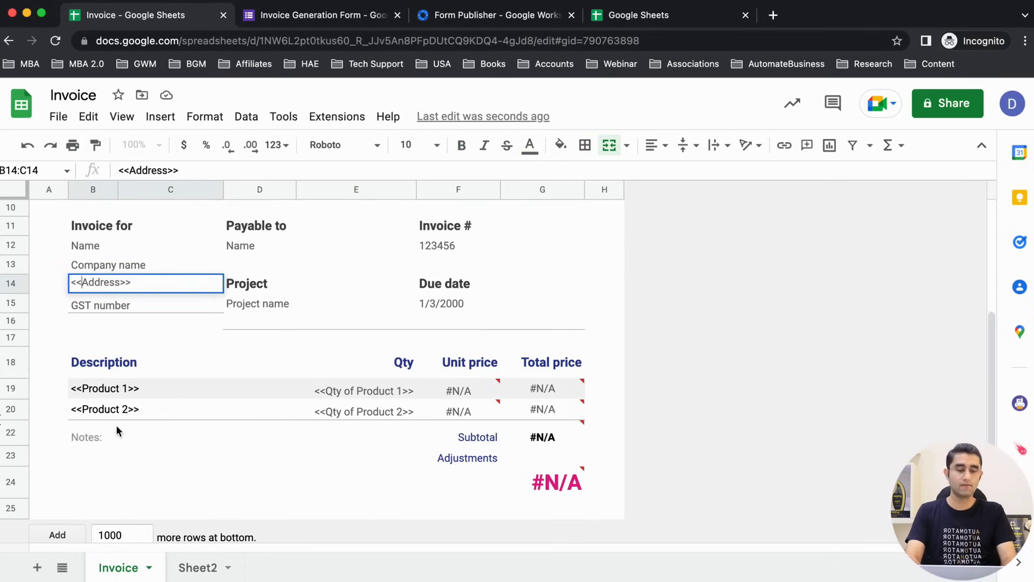
key(Return)
Step: Change Company name to the <<Company Name>> placeholder, matching the form question's wording
key(ctrl+Tab)
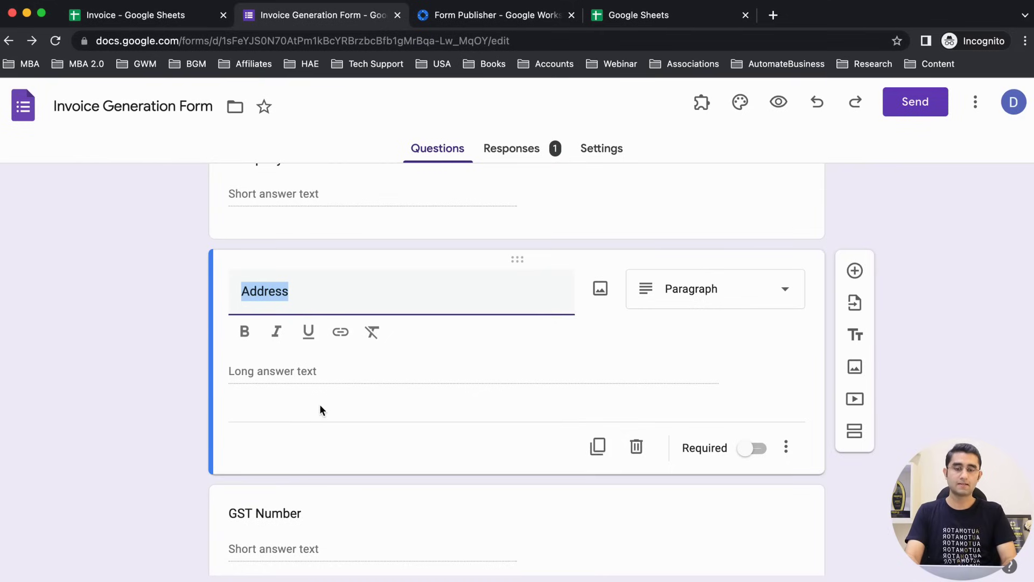
scroll(309, 411, up, 3)
click(308, 303)
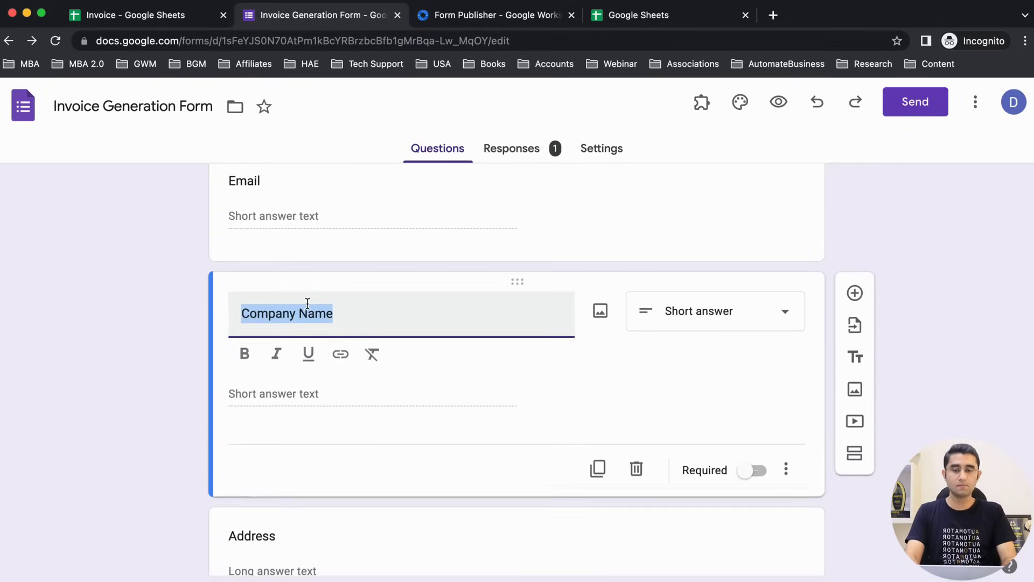
key(ctrl+shift+Tab)
double_click(131, 268)
key(Delete)
text(N)
key(Home)
text(<<)
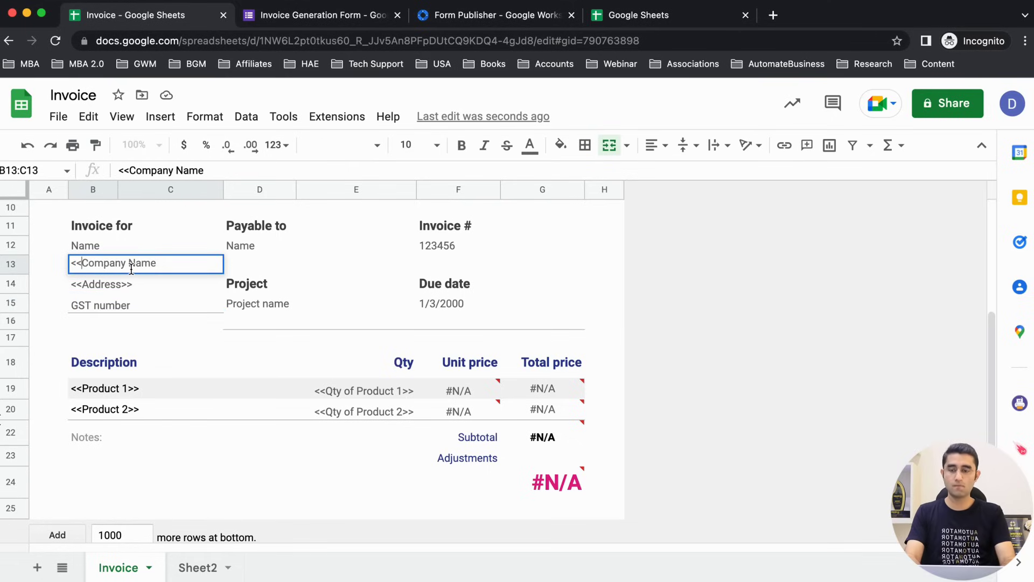
text(>>)
key(Return)
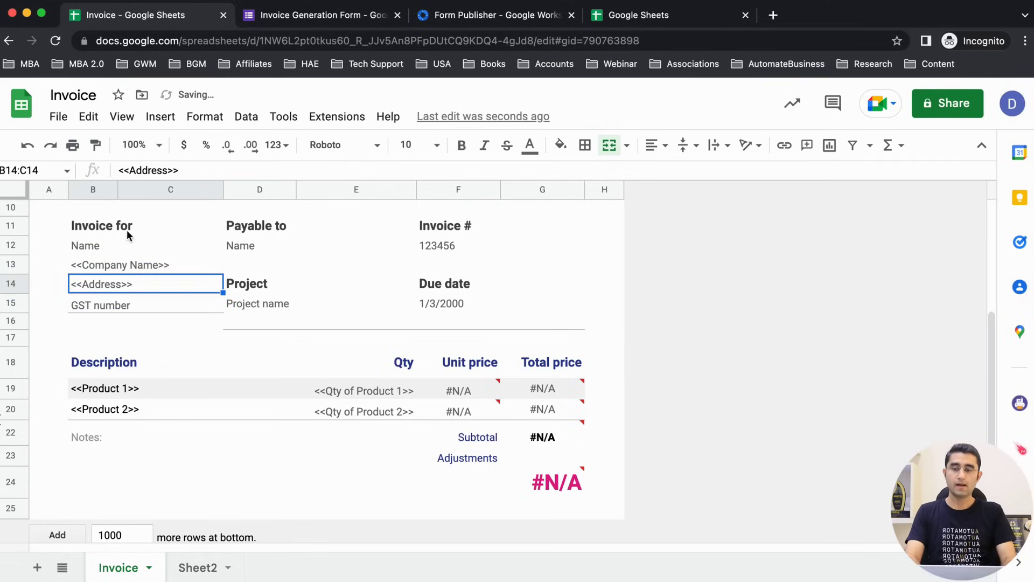
Step: Turn the Name cell B12 into the <<Name>> placeholder
click(124, 246)
double_click(123, 247)
key(Home)
text(<<Name)
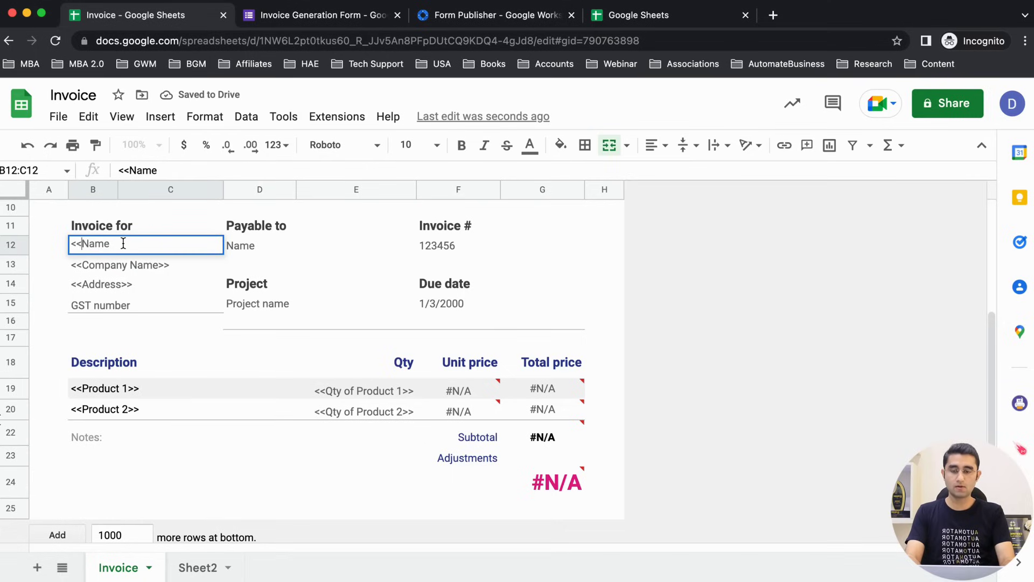
text(>>)
key(Return)
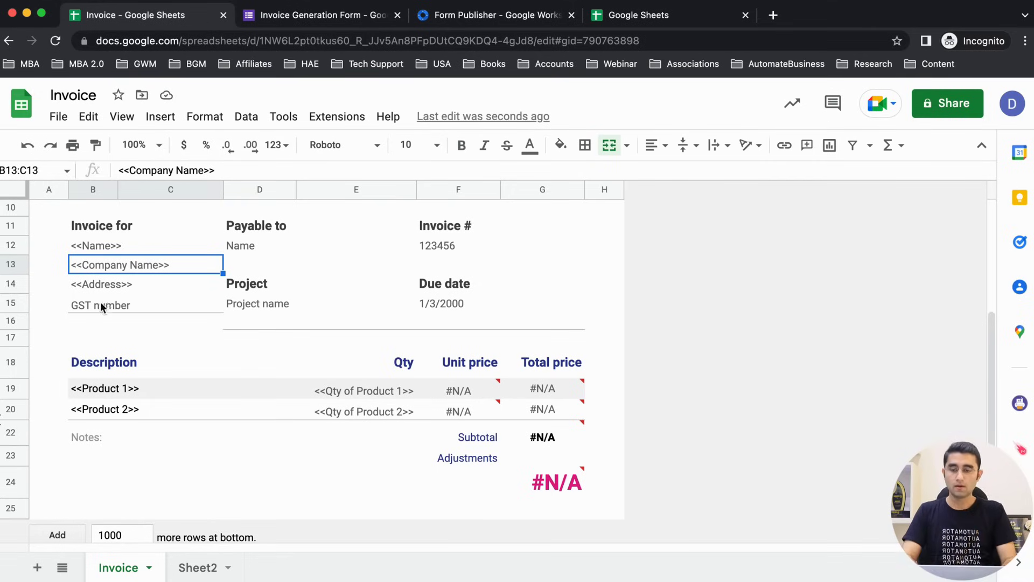
Step: Change the GST number label in B15 to the <<GST Number>> placeholder
key(ctrl+Tab)
scroll(145, 382, down, 3)
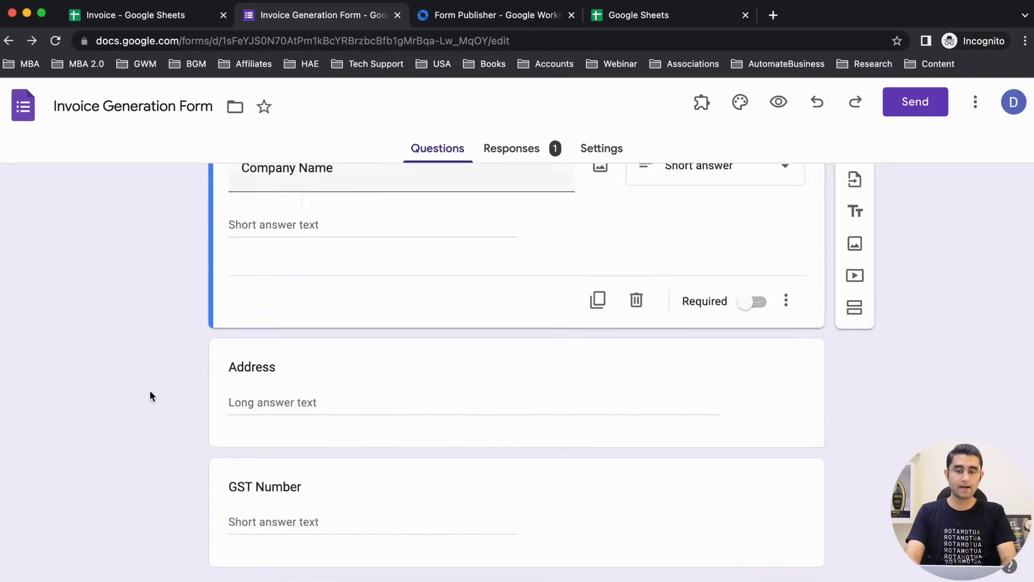
scroll(151, 396, down, 4)
key(ctrl+shift+Tab)
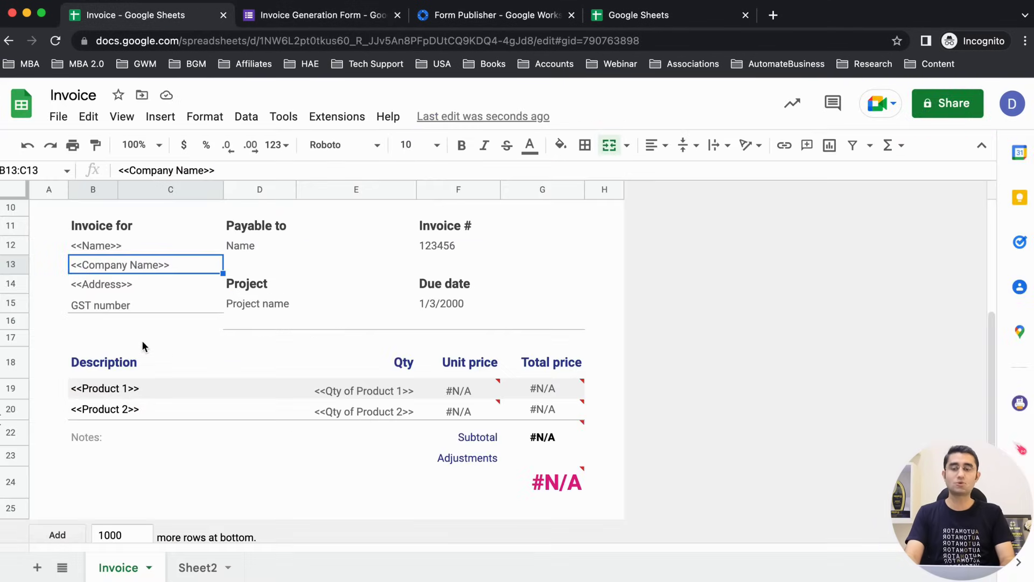
double_click(108, 311)
key(Right)
key(Right)
key(Right)
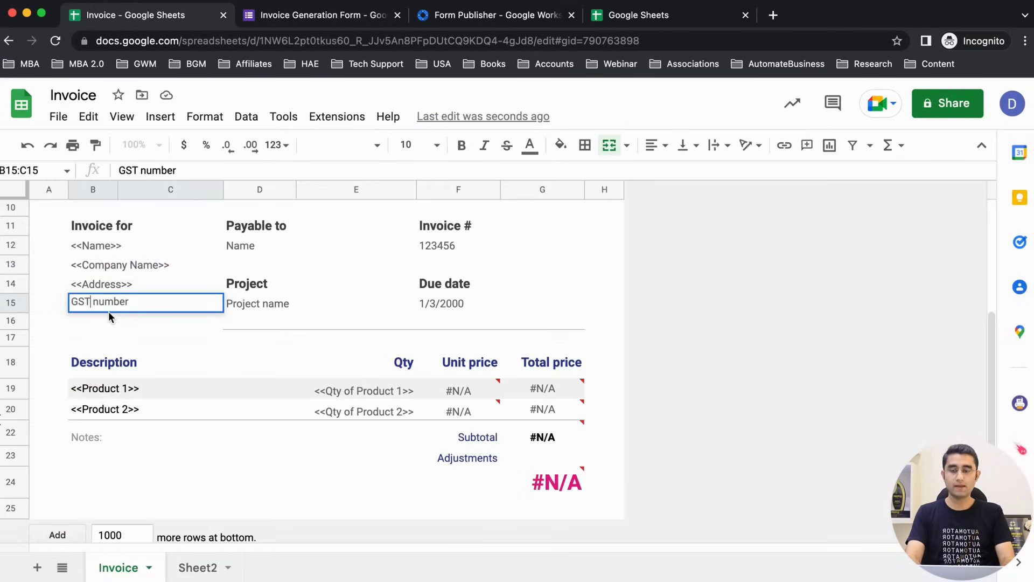
text(N)
key(super+Left)
text(<<)
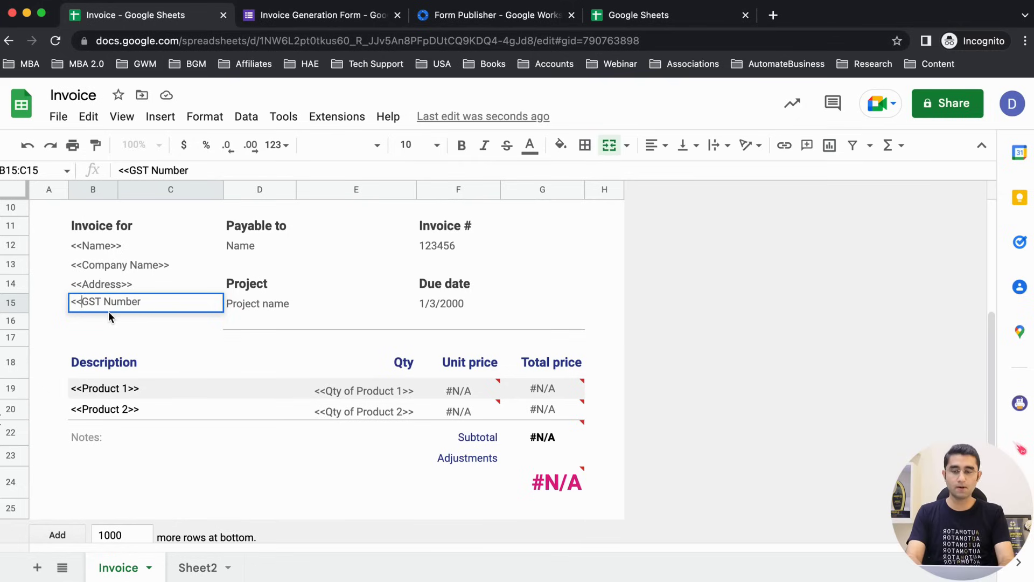
text(>>)
key(Return)
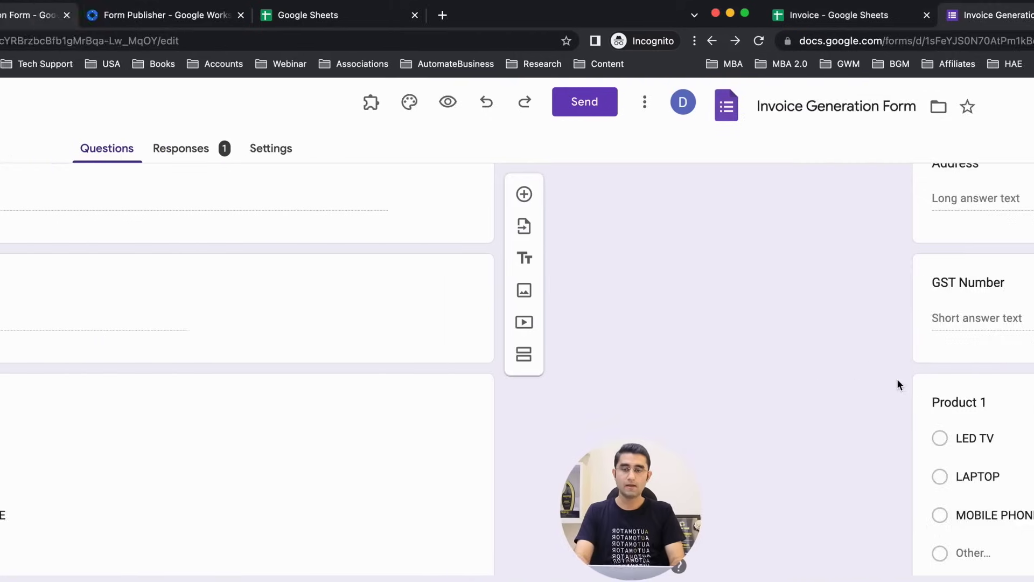
Step: Inspect the <<Product 1>> and <<Product 2>> description rows, dismissing the insert menu unused
scroll(224, 458, down, 8)
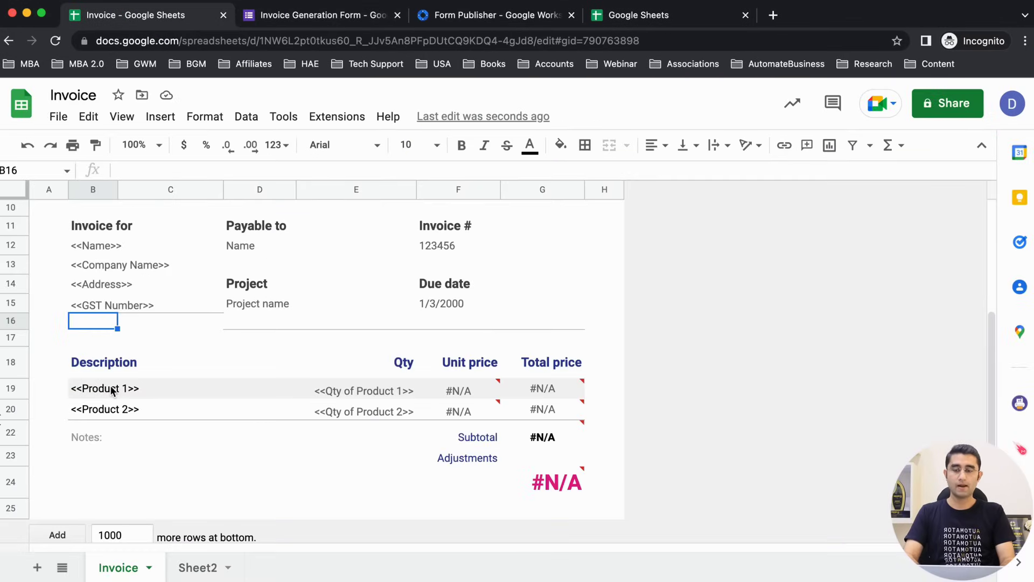
drag(112, 390, 114, 411)
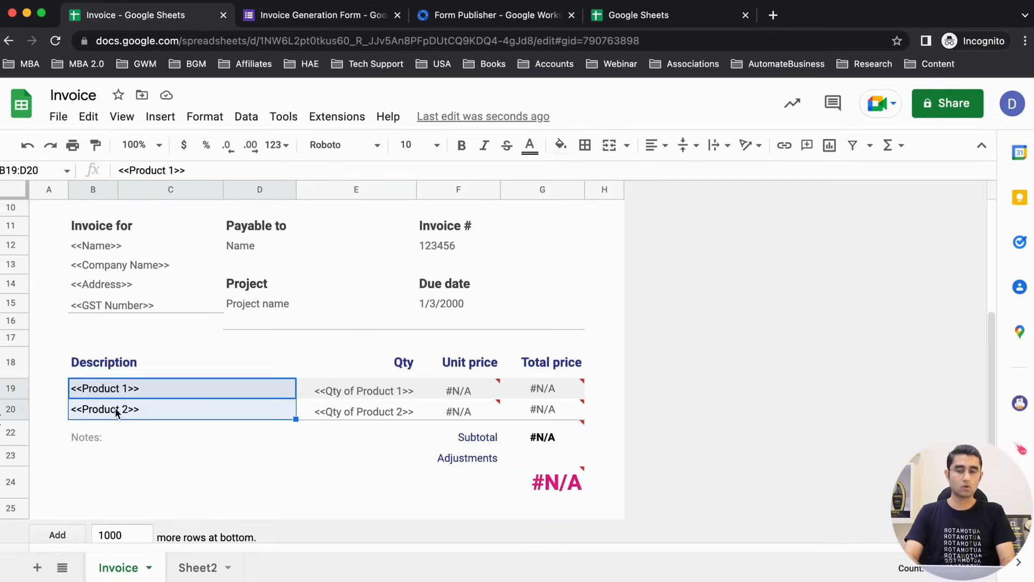
click(122, 413)
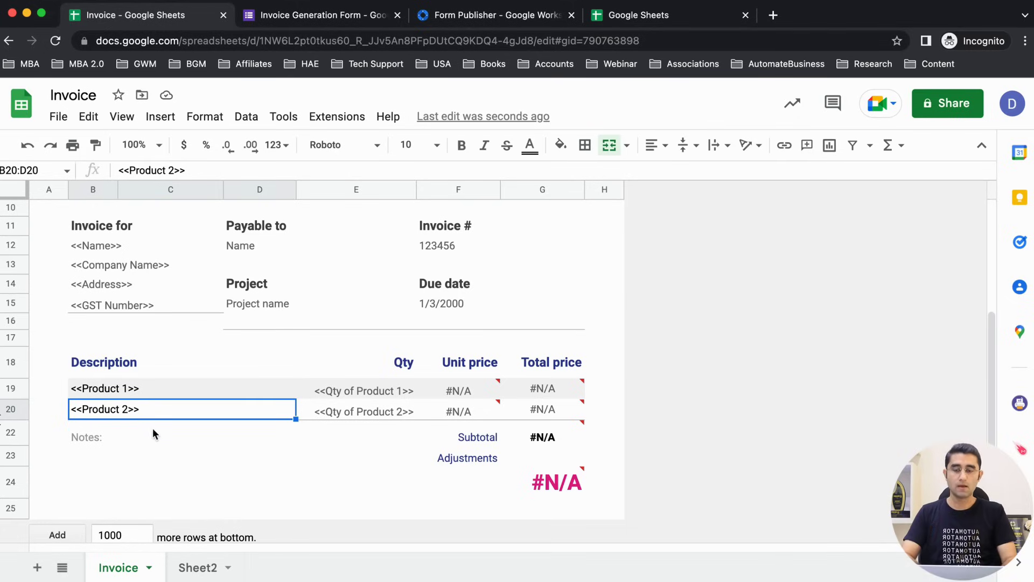
click(161, 116)
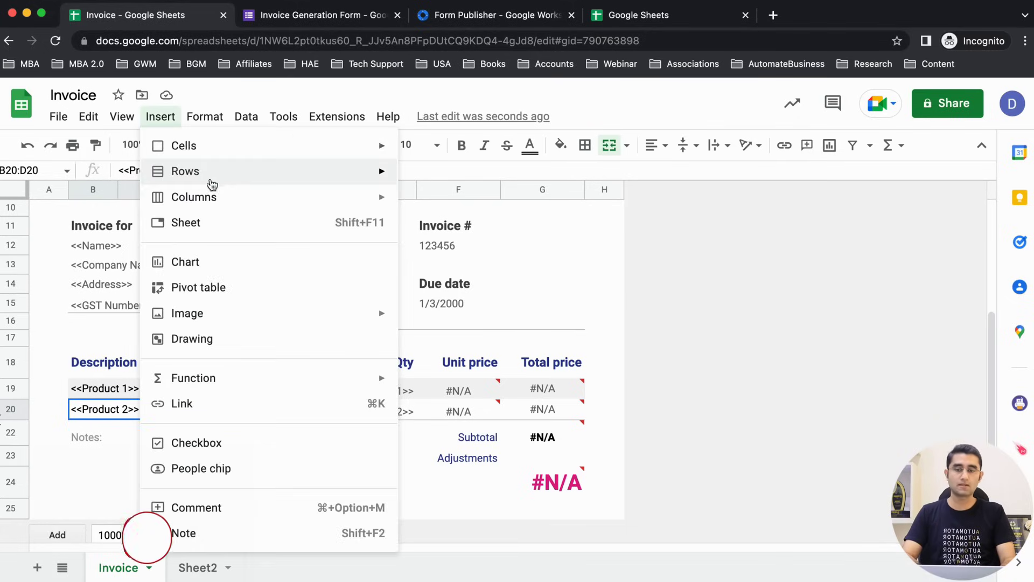
mouse_move(273, 177)
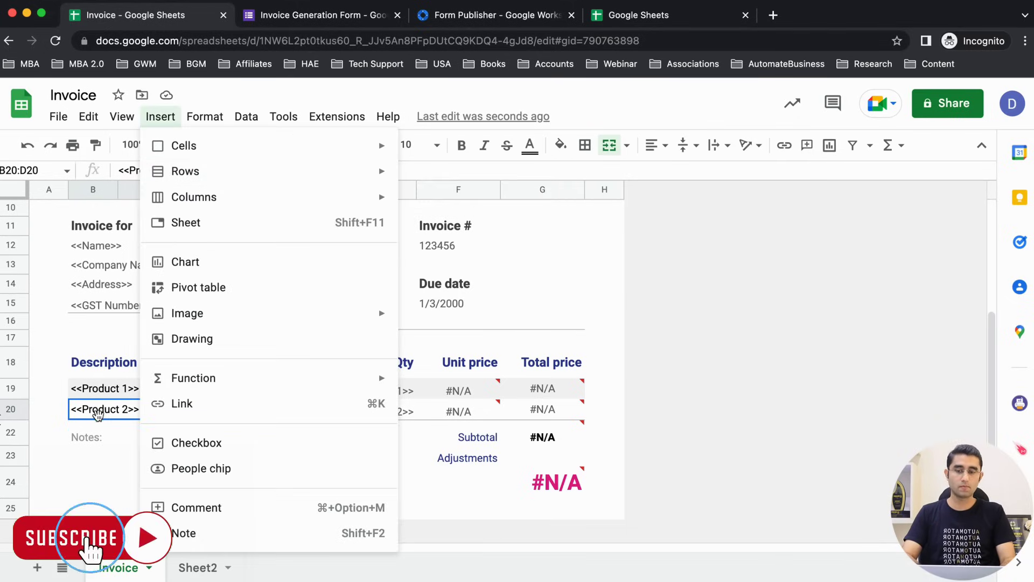
click(98, 413)
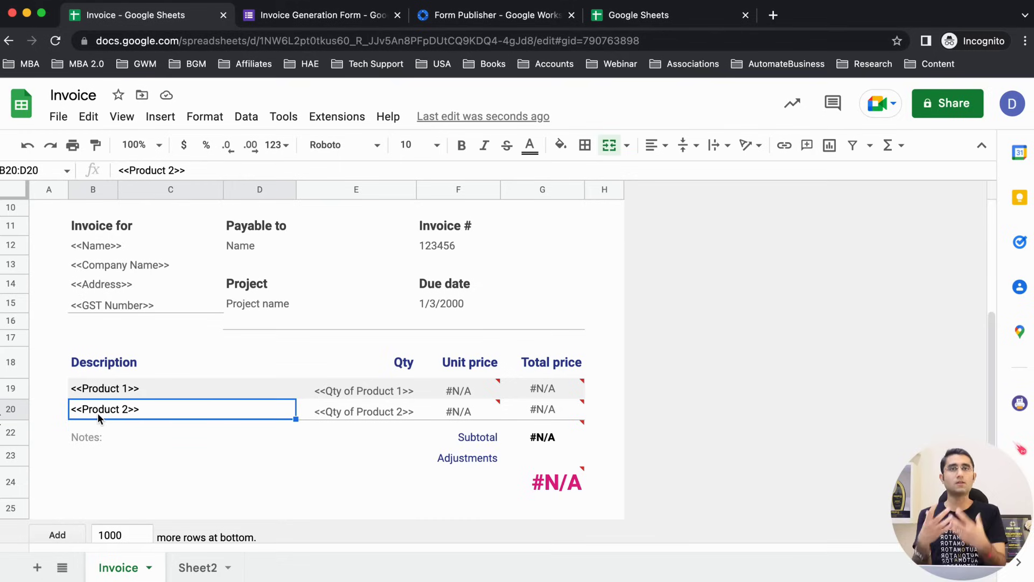
click(128, 394)
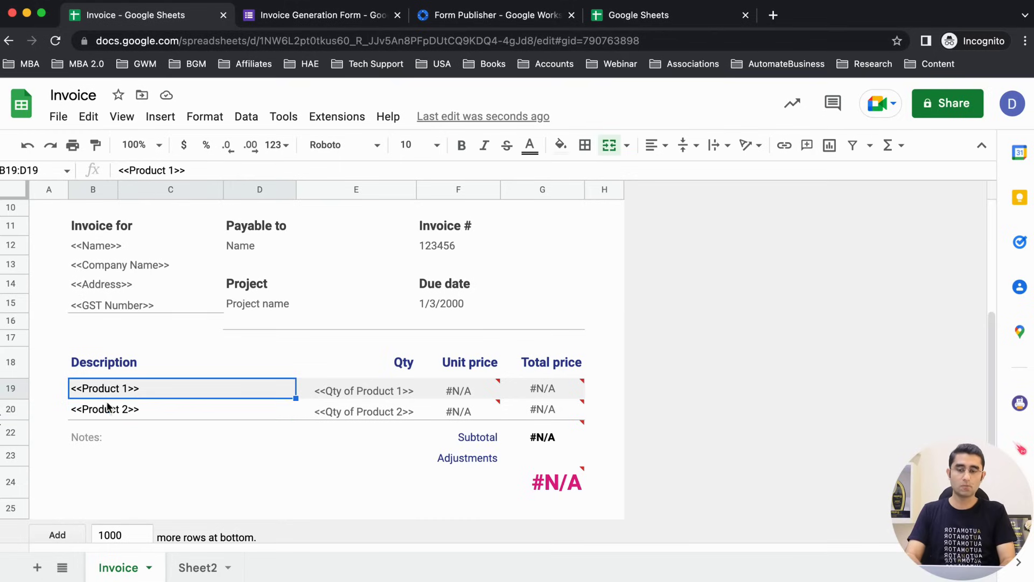
click(108, 410)
Step: Back in the form editor at Product 1, launch the respondent preview
key(ctrl+Tab)
scroll(163, 410, up, 5)
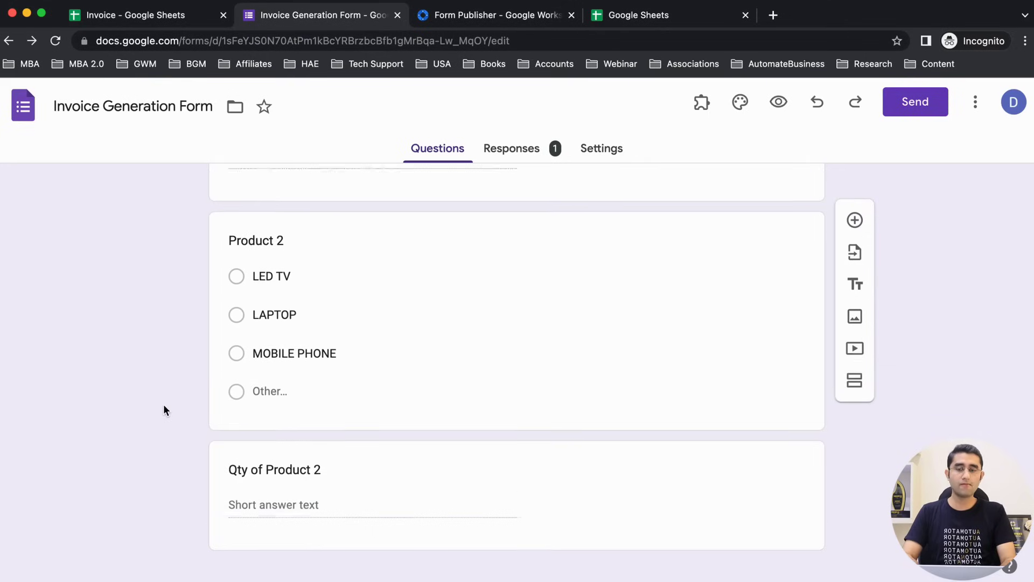
scroll(164, 409, up, 3)
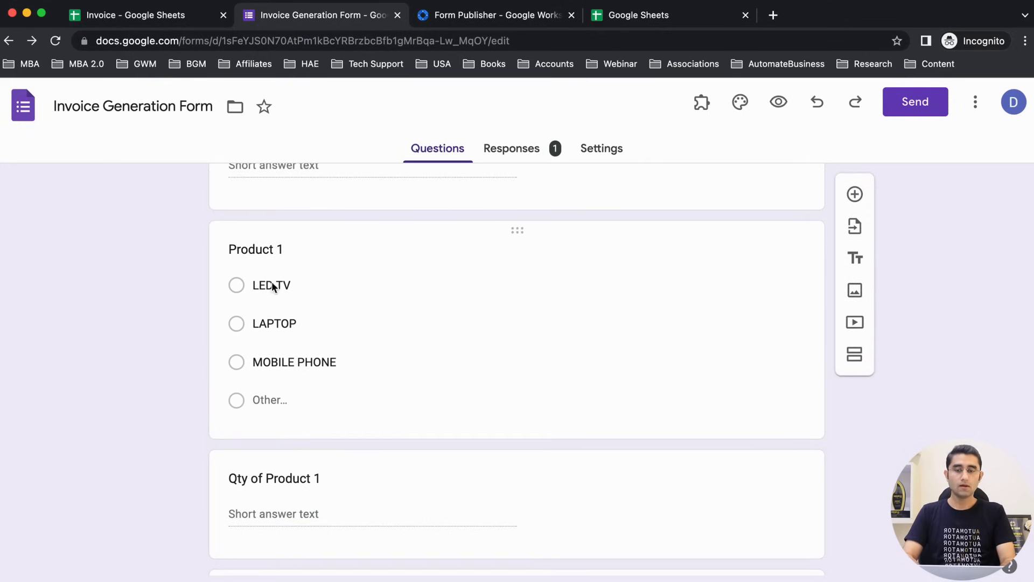
scroll(277, 307, up, 5)
scroll(276, 303, down, 5)
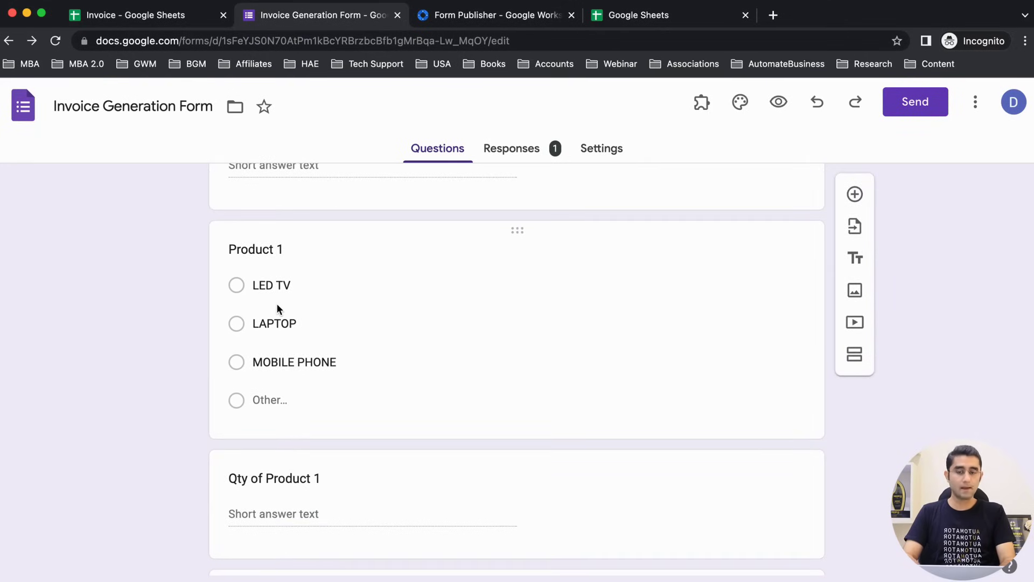
click(779, 102)
Step: Pick MOBILE PHONE for Product 1 in the preview, then reselect the invoice's <<Product 1>> description
scroll(367, 337, down, 5)
scroll(366, 337, down, 7)
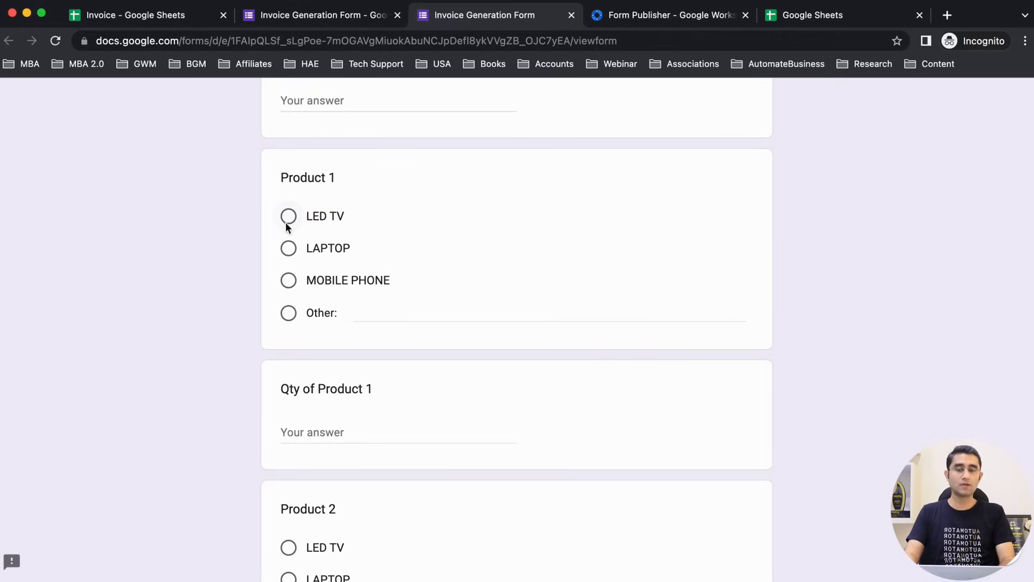
click(287, 218)
click(289, 248)
click(290, 283)
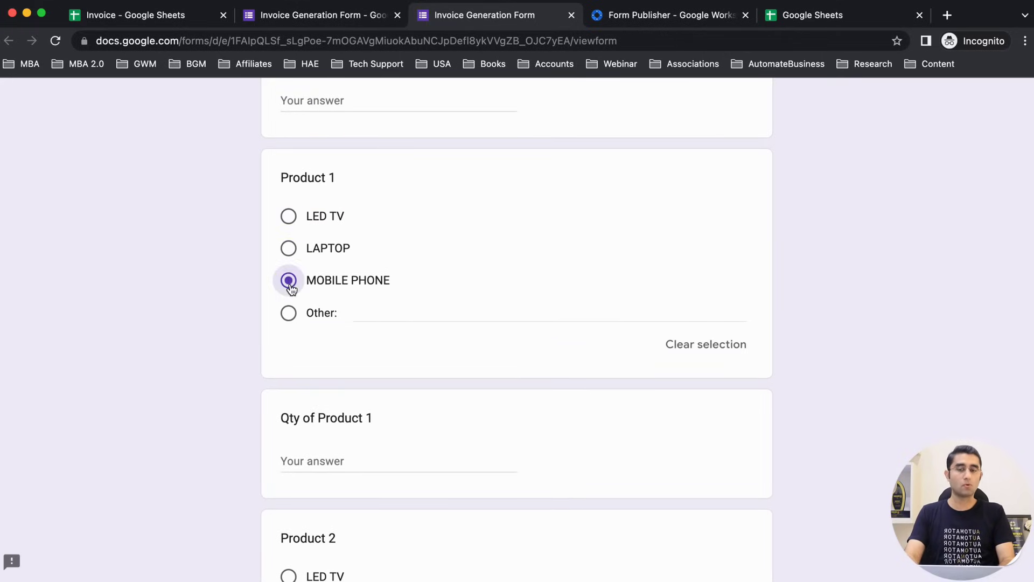
key(ctrl+shift+Tab)
key(ctrl+shift+Tab)
click(172, 389)
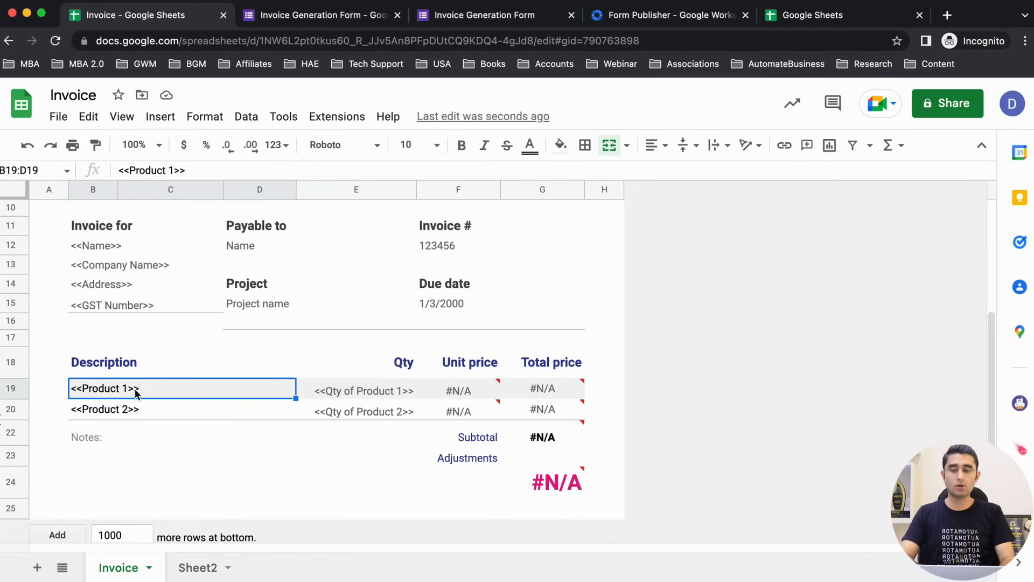
double_click(147, 389)
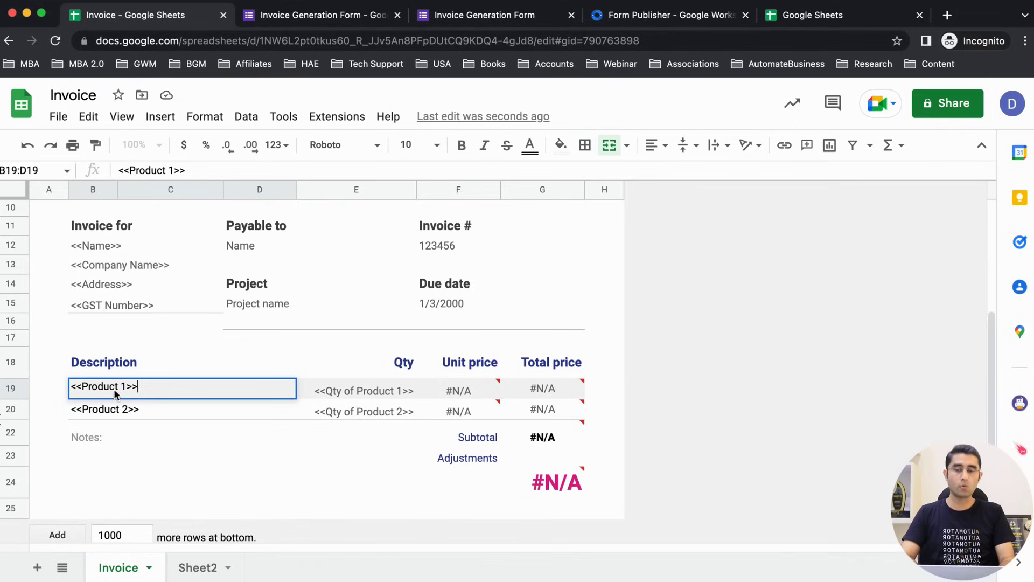
drag(82, 387, 123, 386)
click(146, 387)
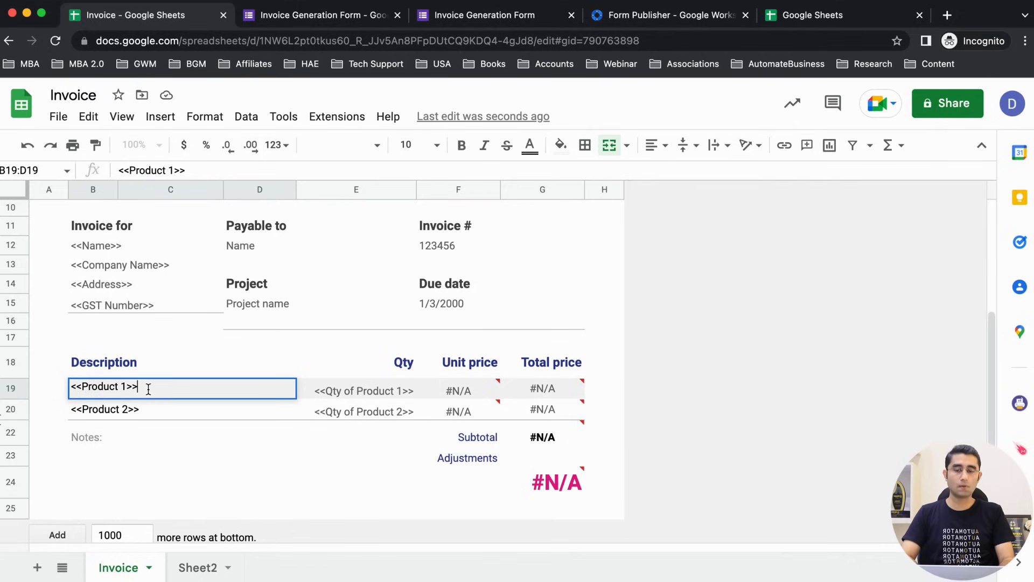
click(110, 421)
click(104, 409)
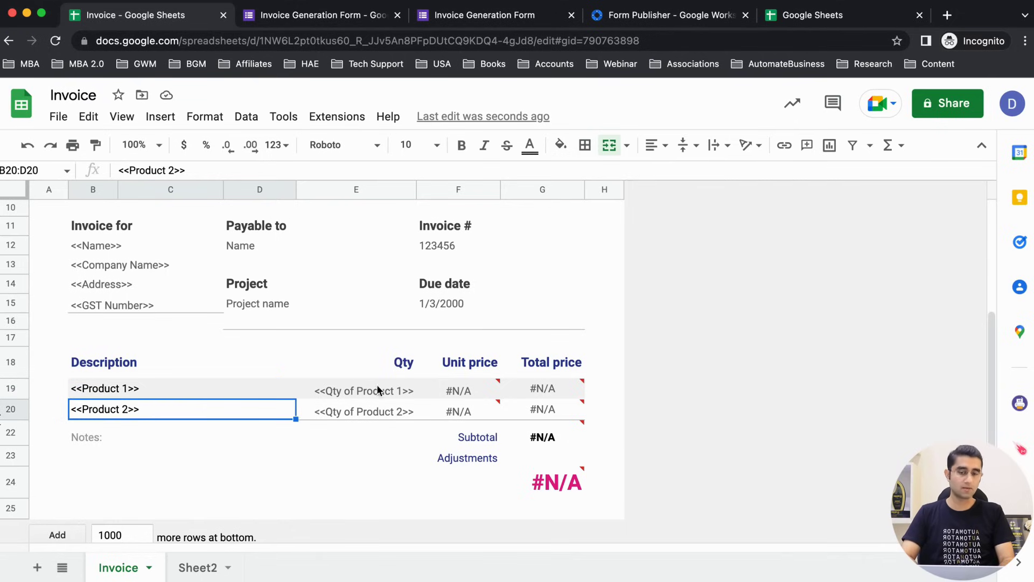
key(ctrl+Tab)
key(ctrl+Tab)
scroll(373, 396, down, 2)
drag(380, 357, 274, 360)
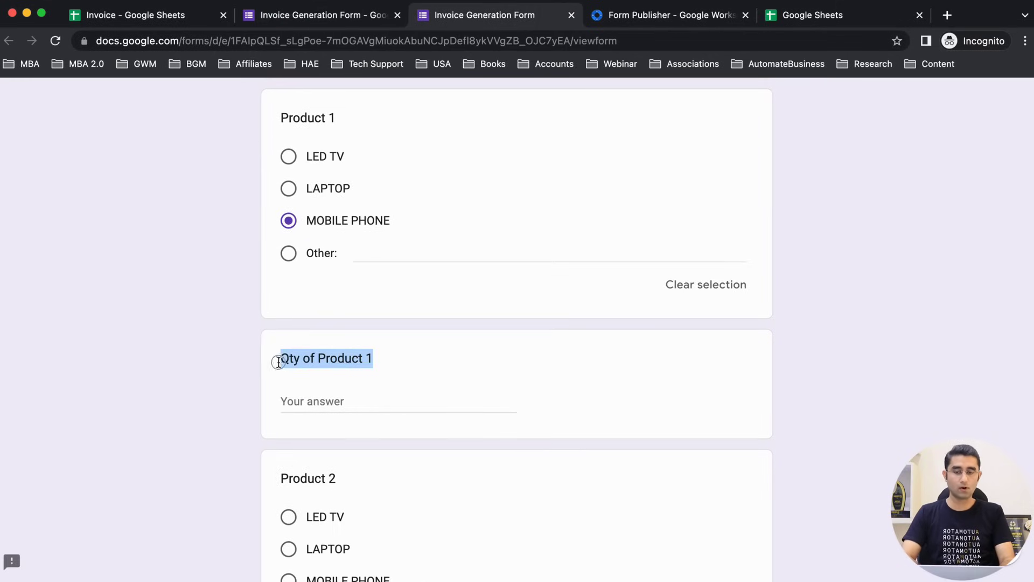
key(ctrl+shift+Tab)
key(ctrl+shift+Tab)
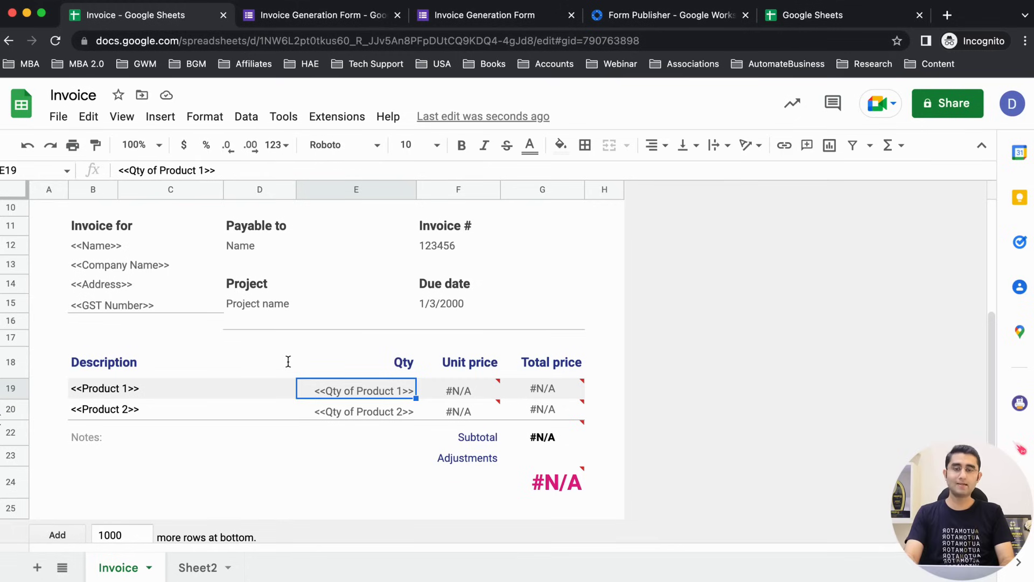
click(404, 362)
click(384, 384)
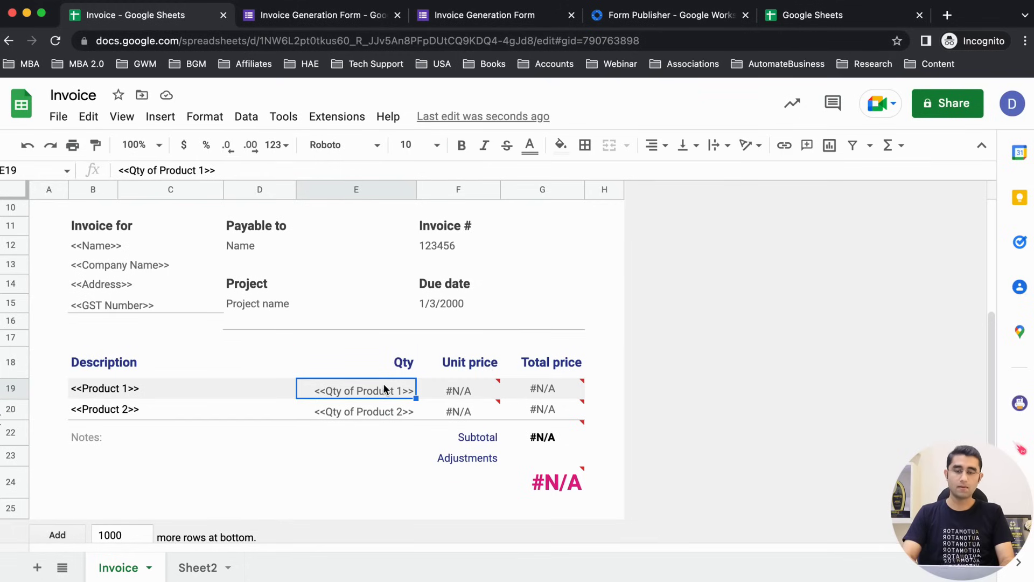
click(396, 365)
click(389, 383)
double_click(390, 383)
drag(404, 386, 384, 389)
click(322, 386)
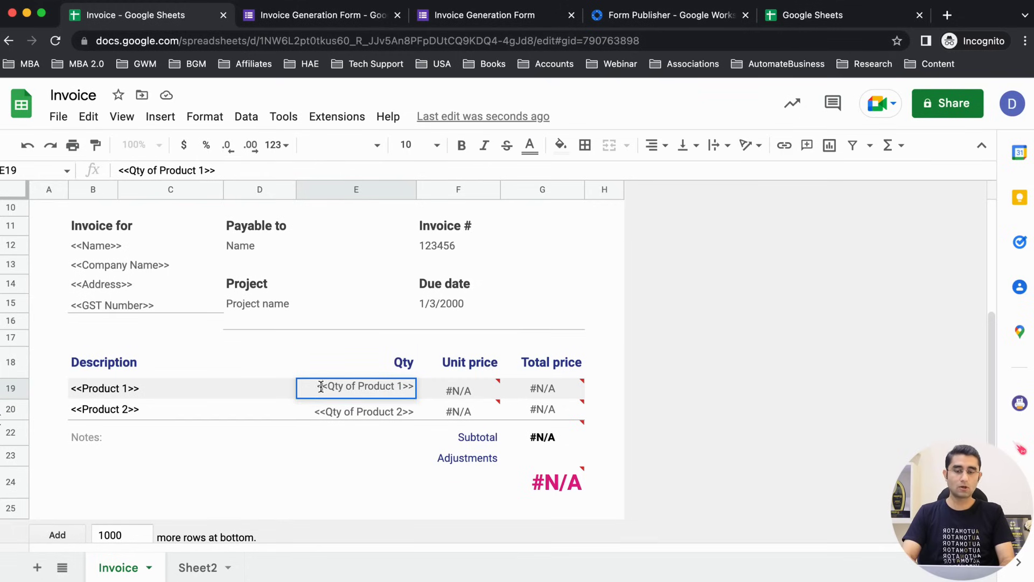
click(320, 367)
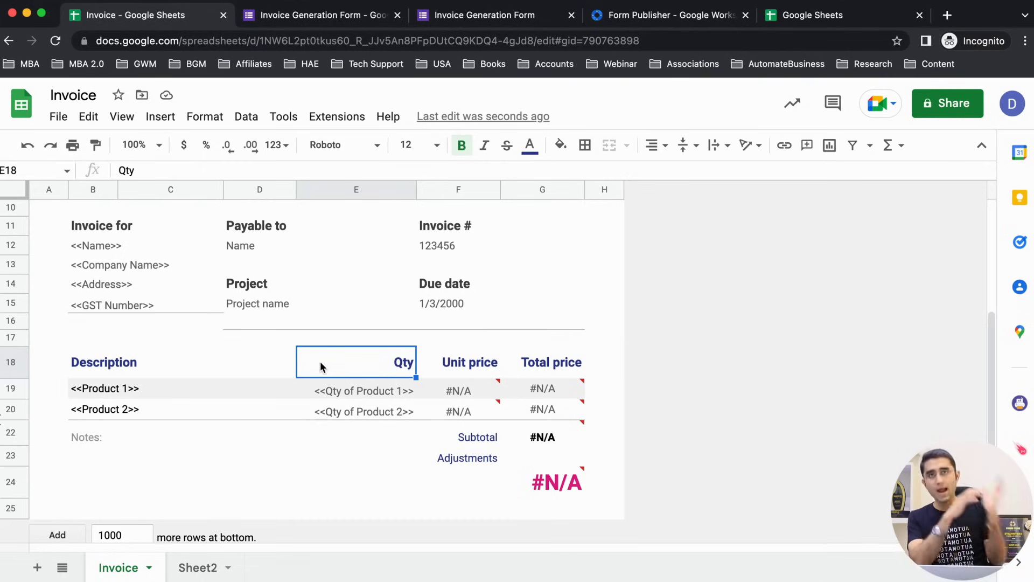
double_click(327, 396)
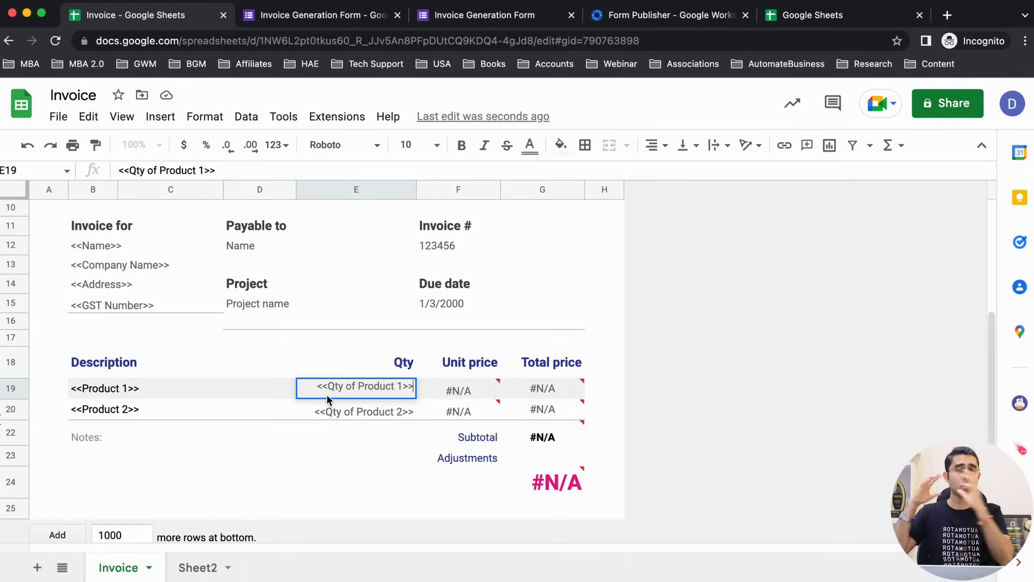
click(351, 409)
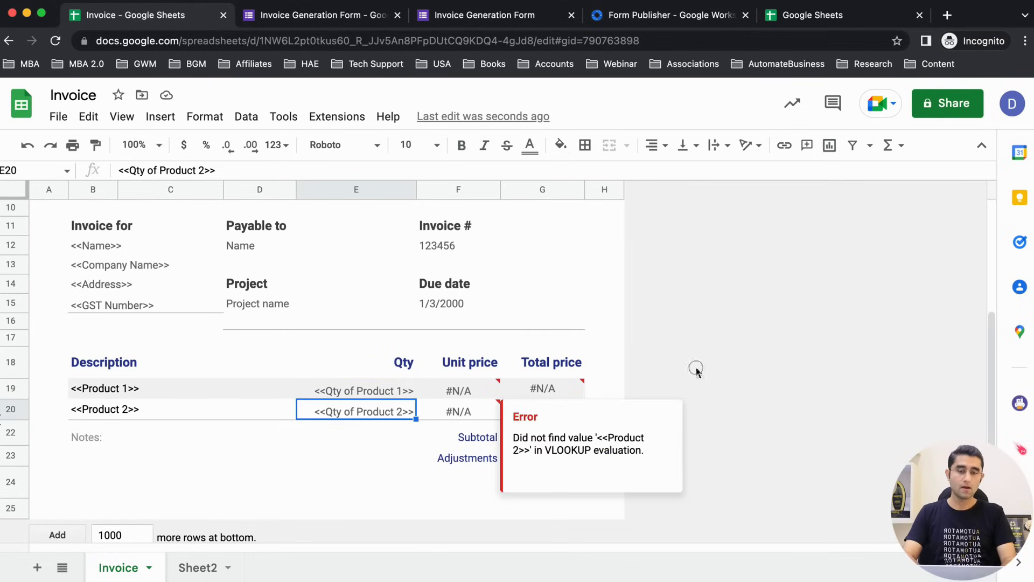
click(376, 455)
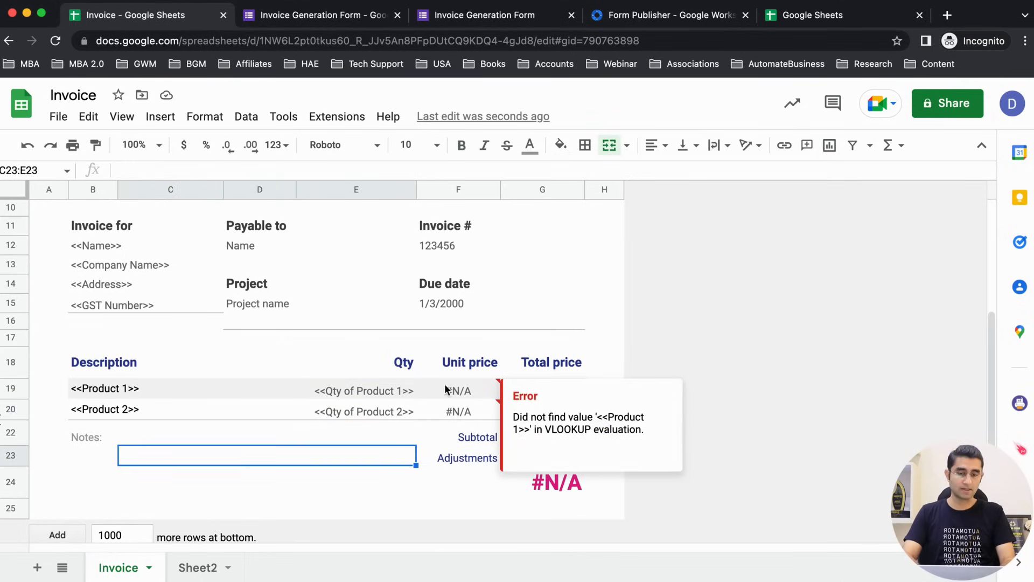
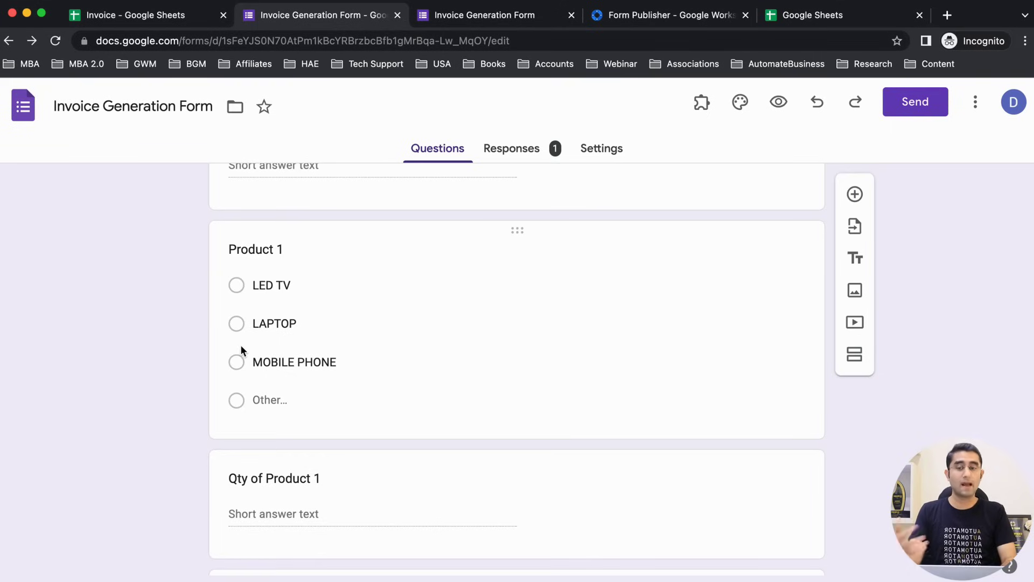
Step: Switch back to the Invoice spreadsheet to see its <<Product 1>> and <<Qty of Product 1>> placeholders
key(ctrl+shift+Tab)
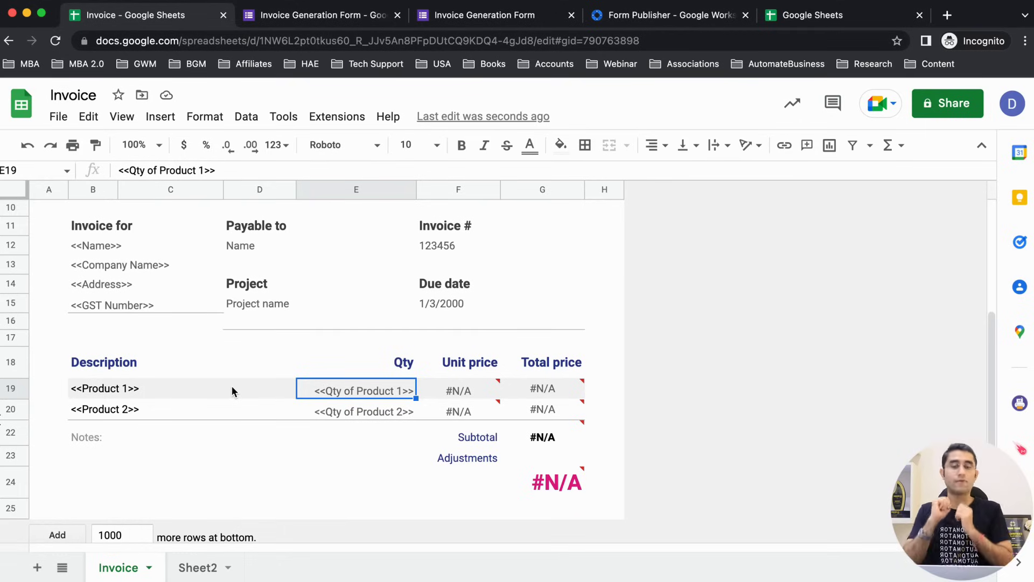
Step: On Sheet2, move the LED TV and LAPTOP rows down one row, from A1:B2 to A2:B3
click(219, 578)
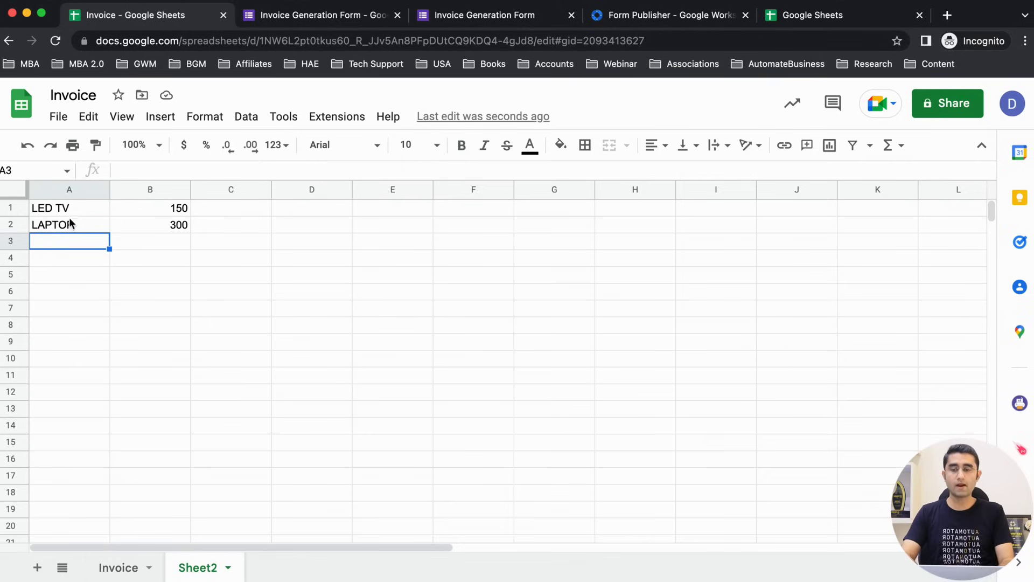
drag(67, 210, 119, 380)
click(84, 240)
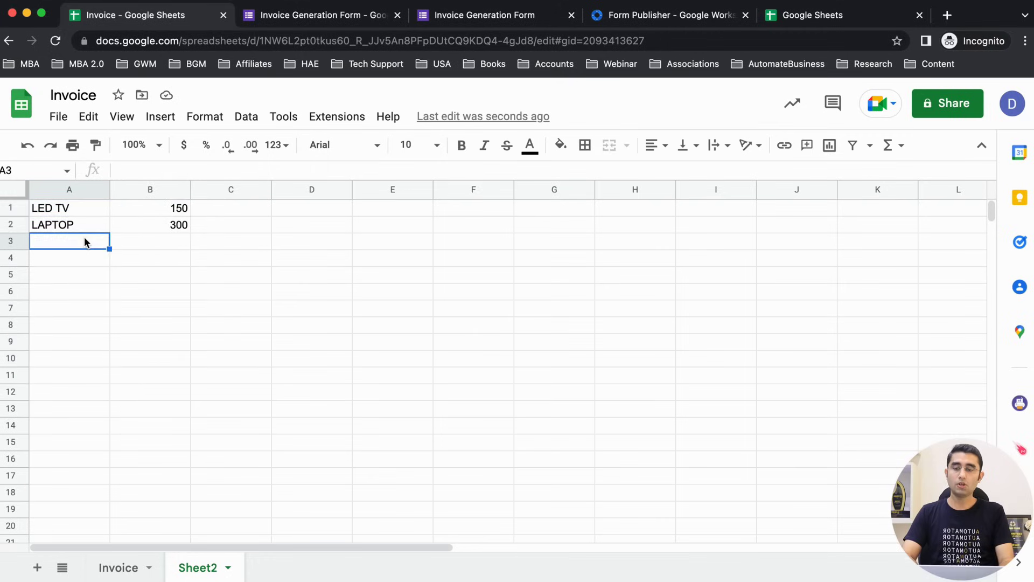
key(Up)
key(Up)
key(shift+Right)
key(shift+Down)
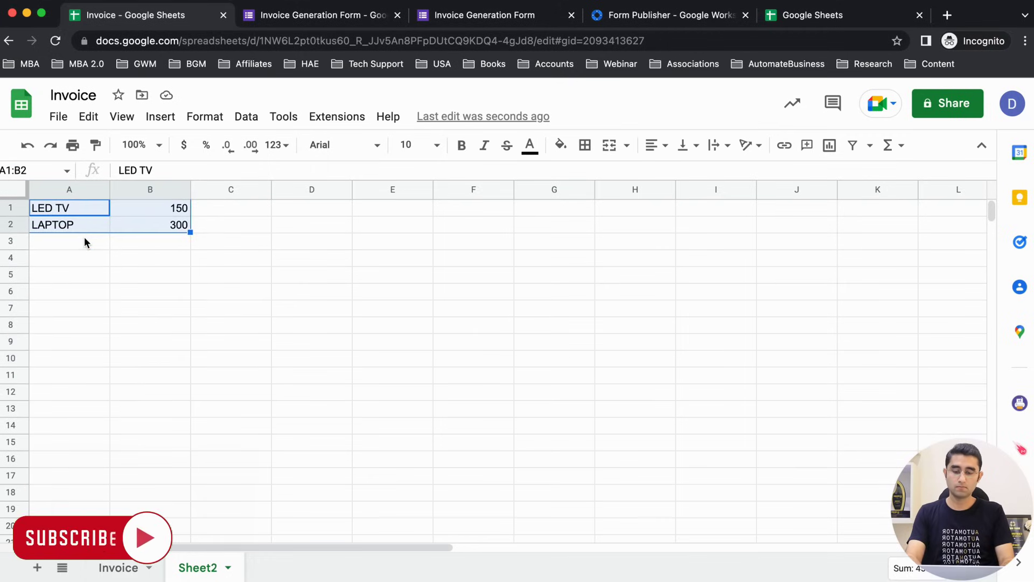
key(ctrl+x)
key(Down)
key(ctrl+v)
Step: Add MOBILE PHONE with price 500 in row 4
key(Down)
key(Down)
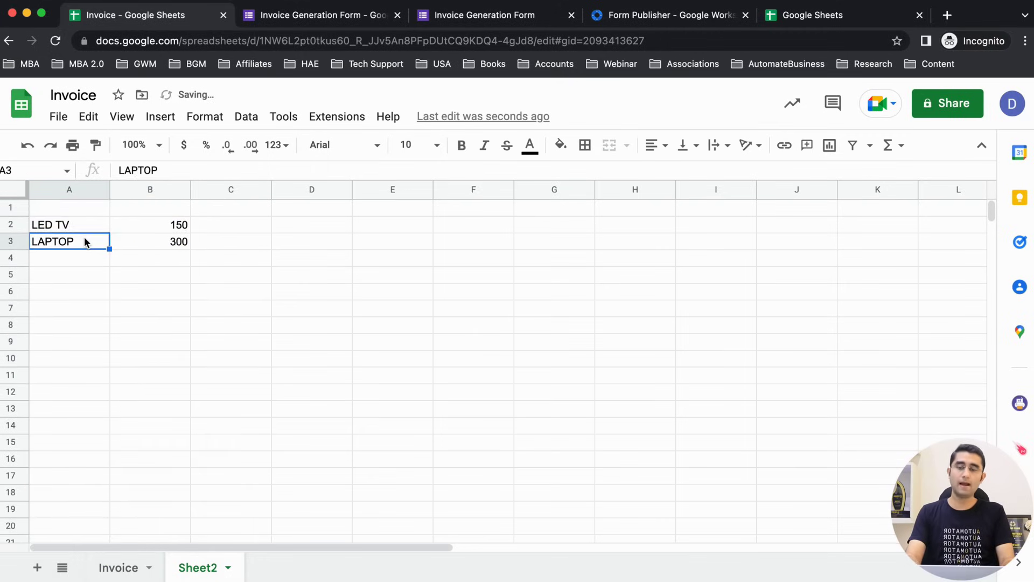
text(MOBILE)
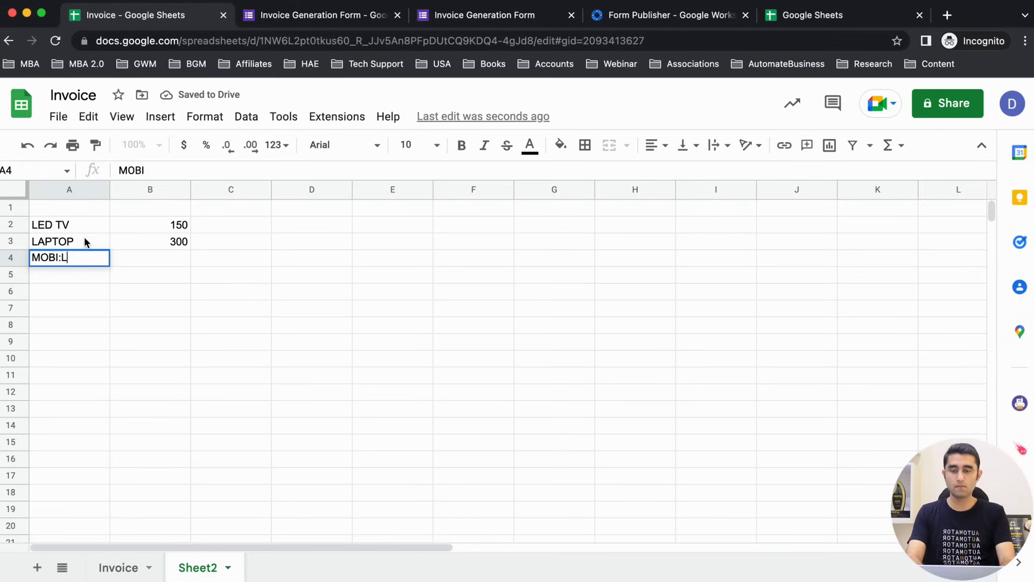
key(BackSpace)
key(BackSpace)
key(BackSpace)
key(BackSpace)
key(BackSpace)
key(BackSpace)
text(MOBIL)
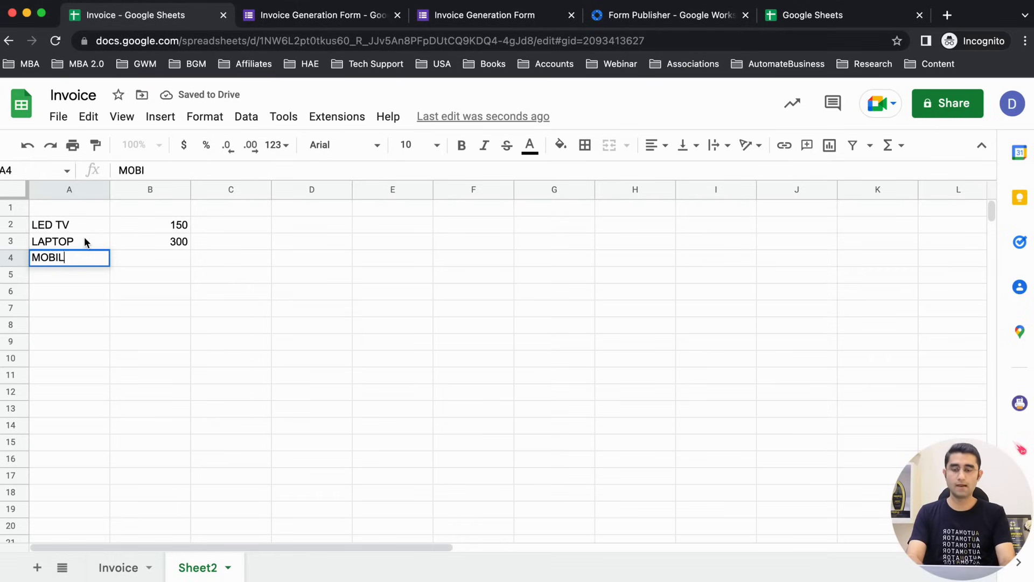
text(E PHONE)
key(Tab)
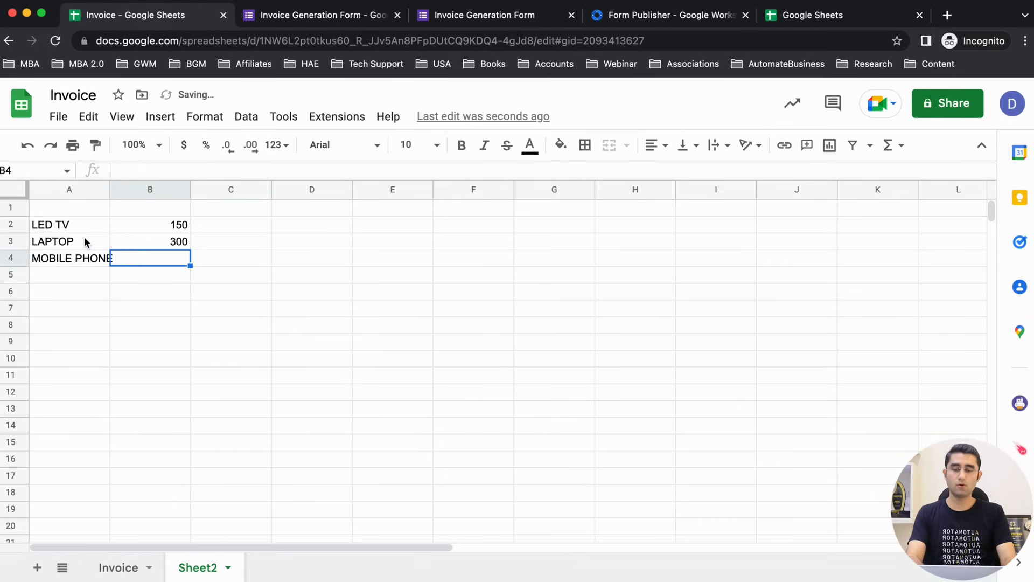
text(500)
key(Left)
Step: Add the headers Product and Price in A1:B1
key(Up)
key(Up)
key(Up)
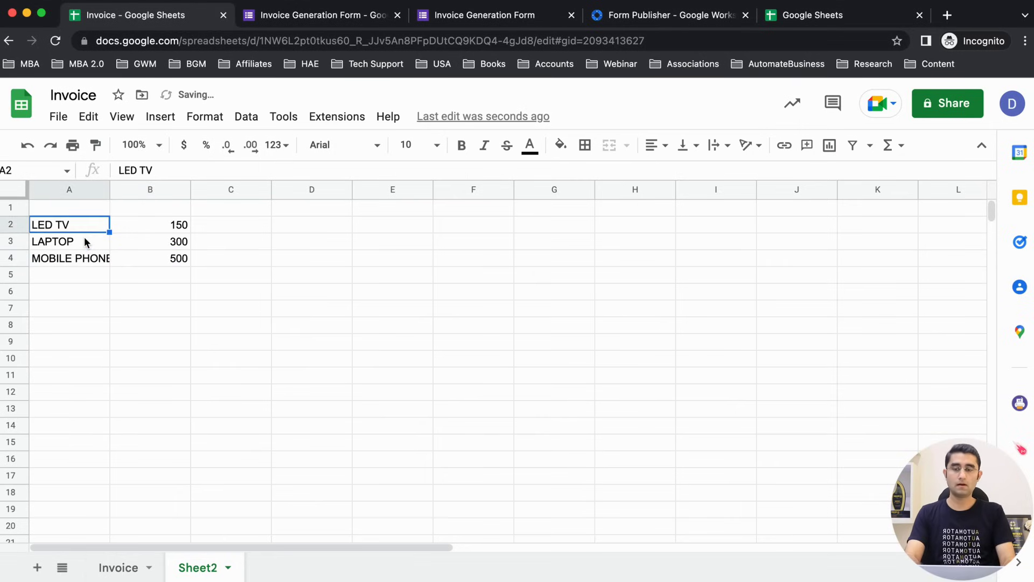
text(Produ)
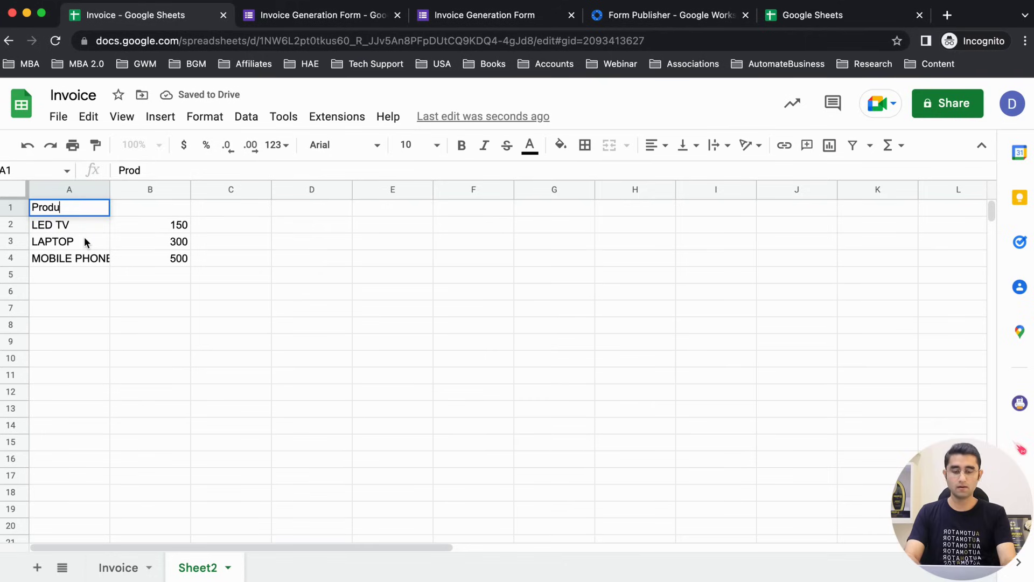
text(ct)
key(Tab)
text(Price)
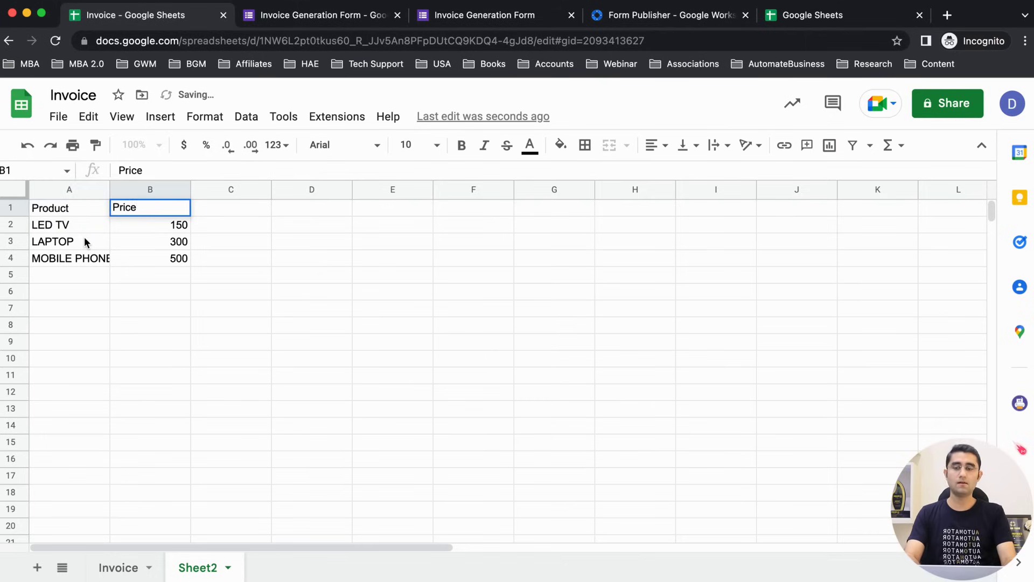
key(Return)
drag(43, 211, 162, 467)
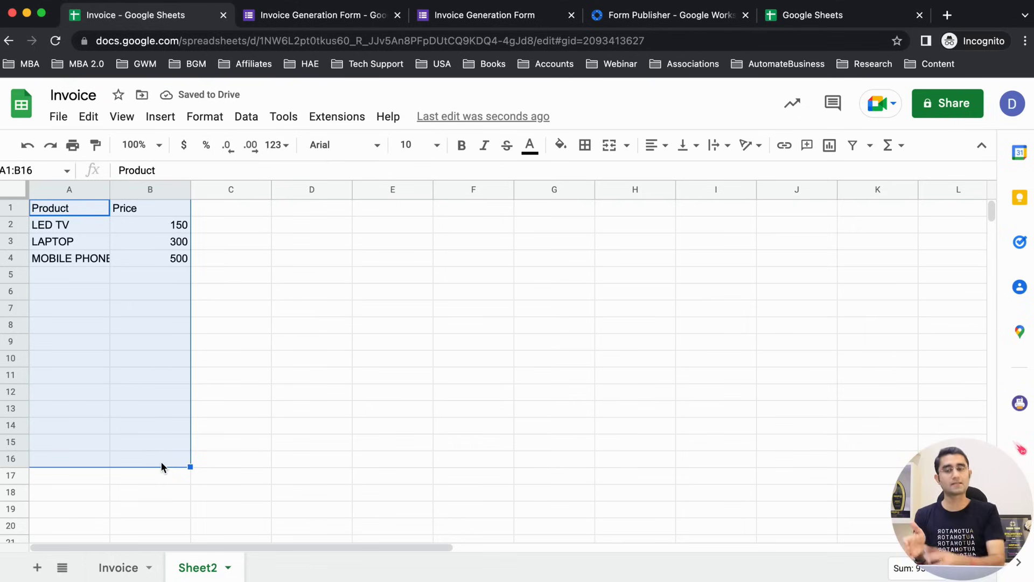
click(166, 390)
Step: Clear the Invoice F19 formula and start a VLOOKUP with B19 as lookup key
click(118, 568)
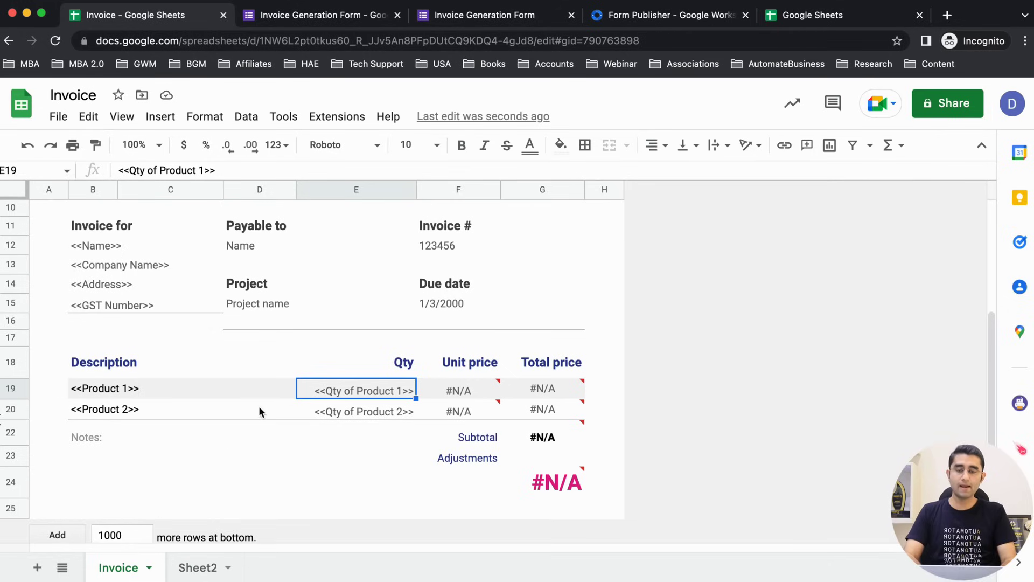
click(243, 389)
click(449, 369)
click(460, 391)
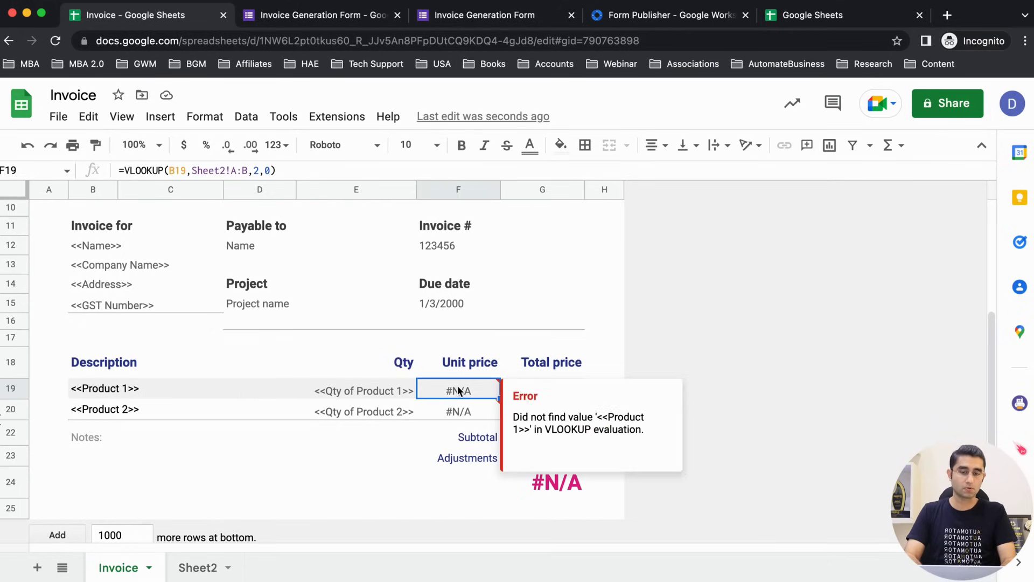
key(Delete)
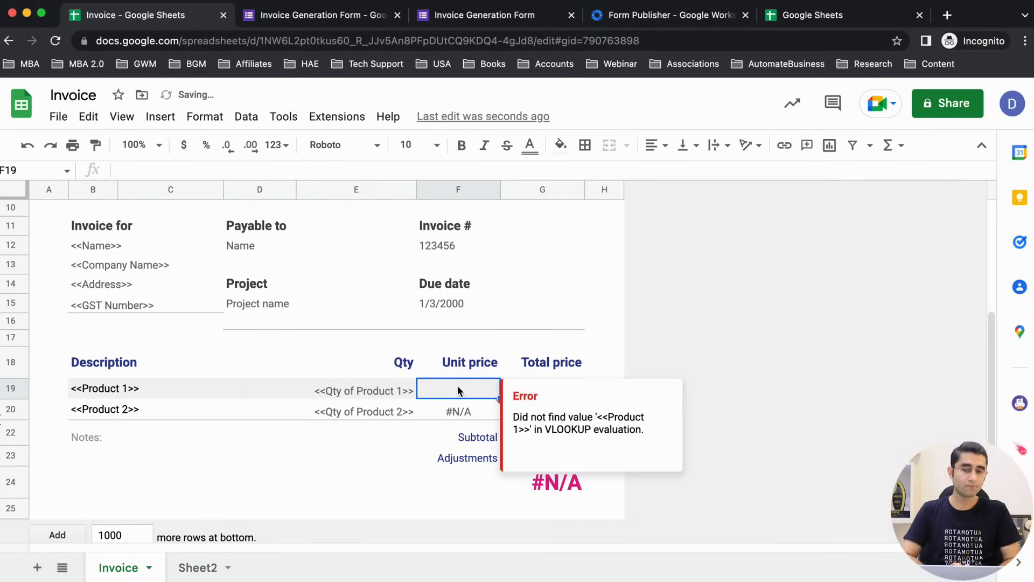
text(=vl)
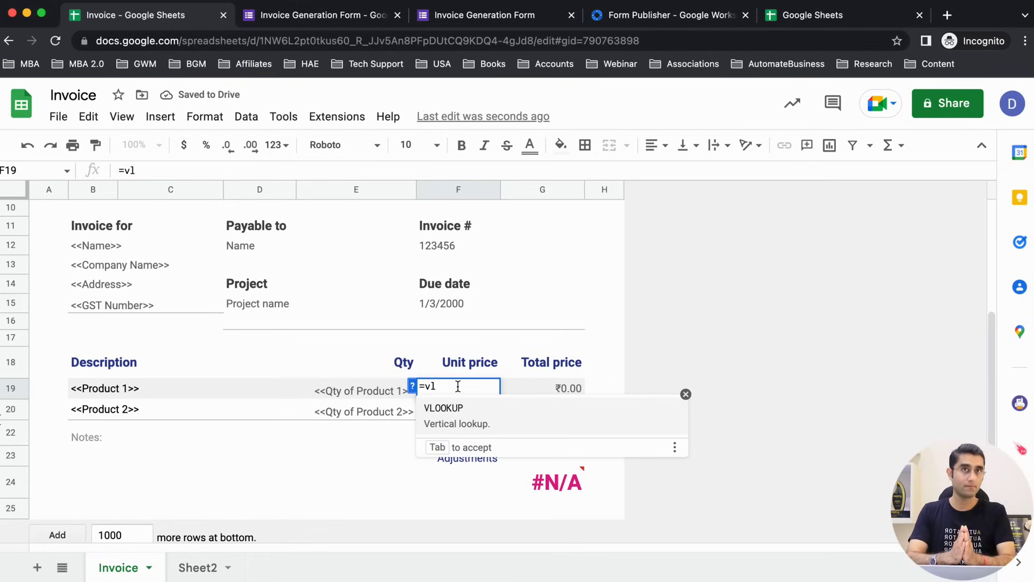
click(501, 423)
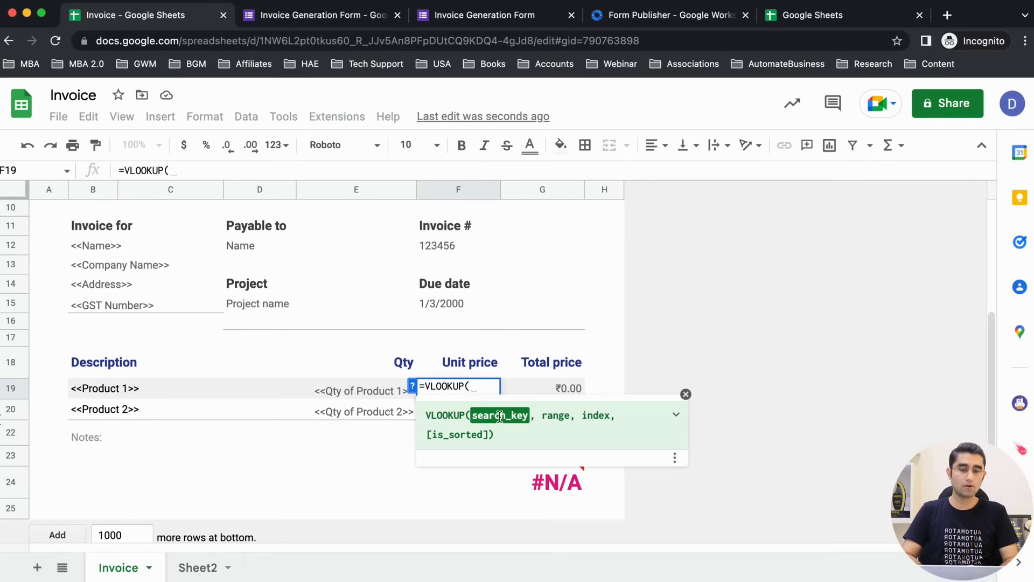
click(473, 413)
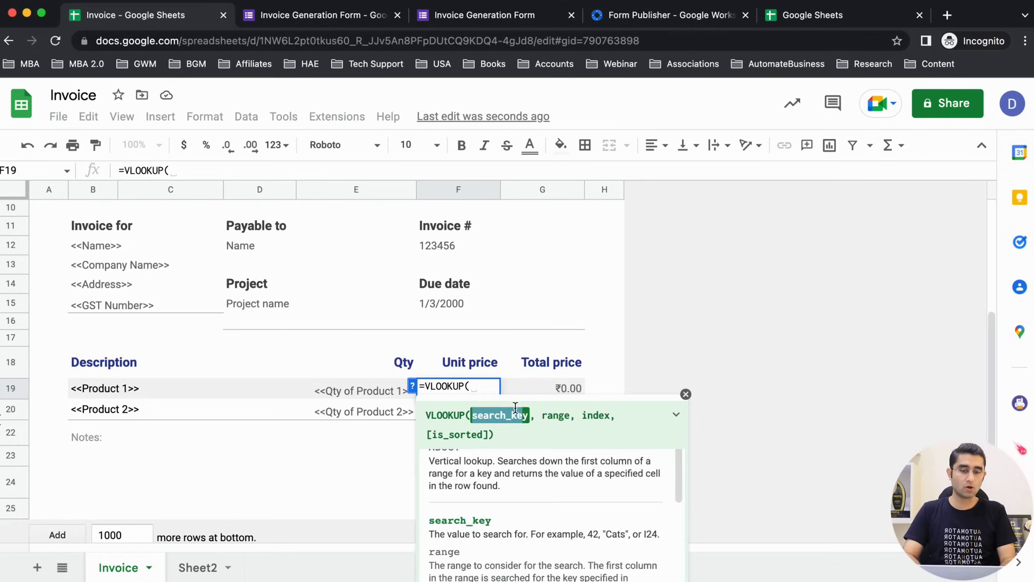
click(116, 390)
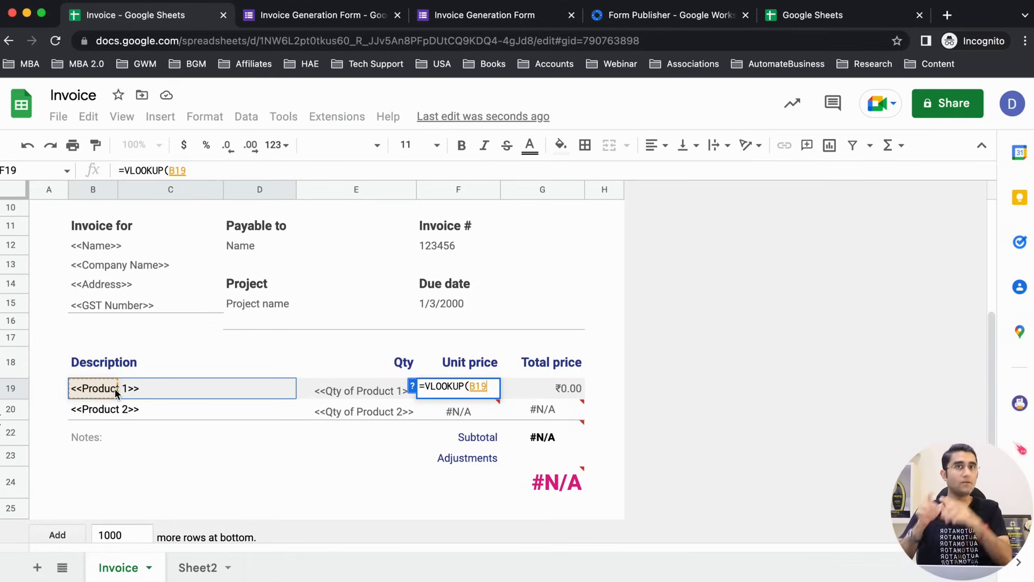
text(,)
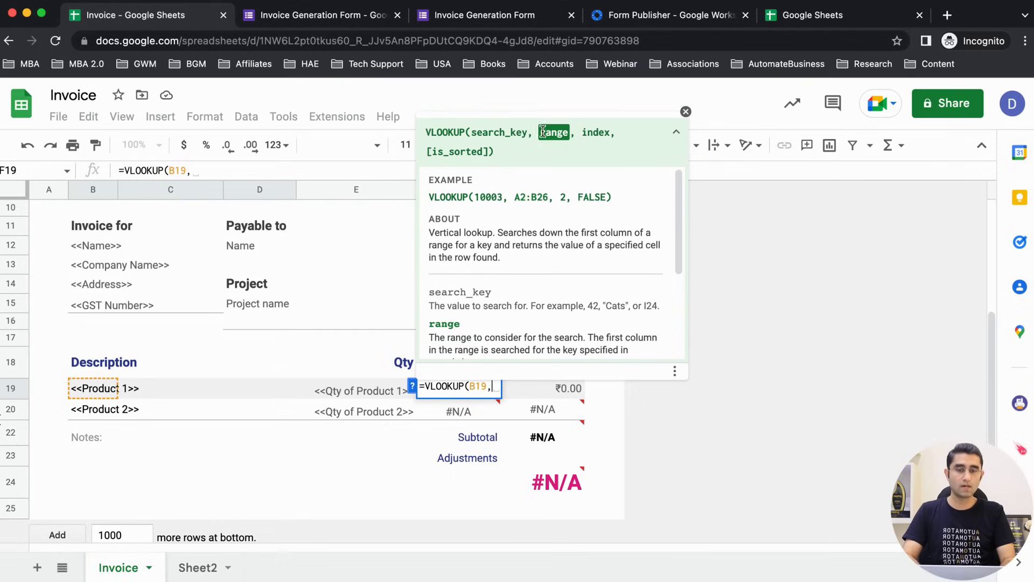
drag(538, 133, 567, 139)
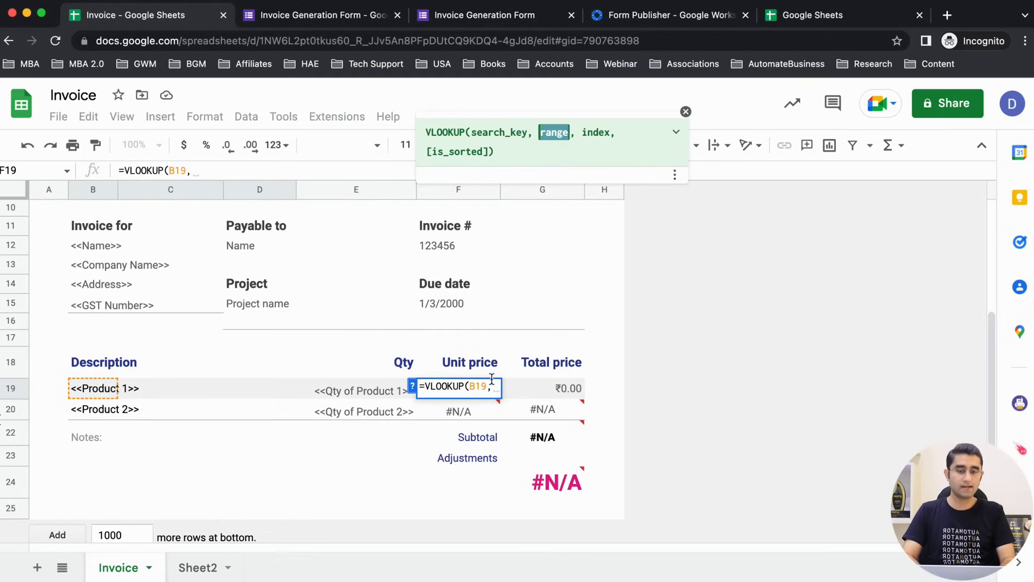
Step: Finish the formula as =VLOOKUP(B19,Sheet2!A1:B,2,0) using Sheet2's price table
click(198, 566)
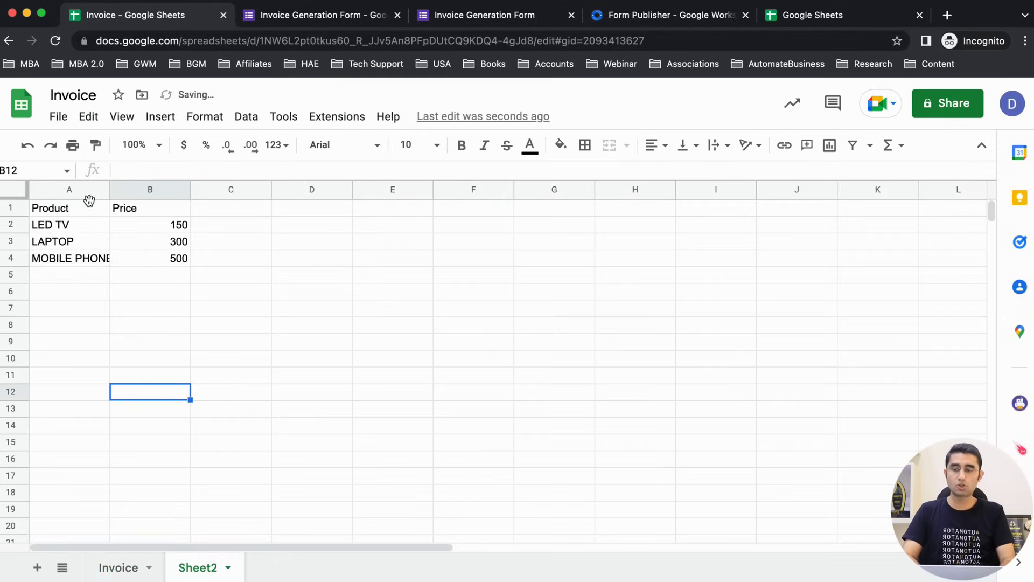
drag(64, 207, 128, 258)
click(121, 567)
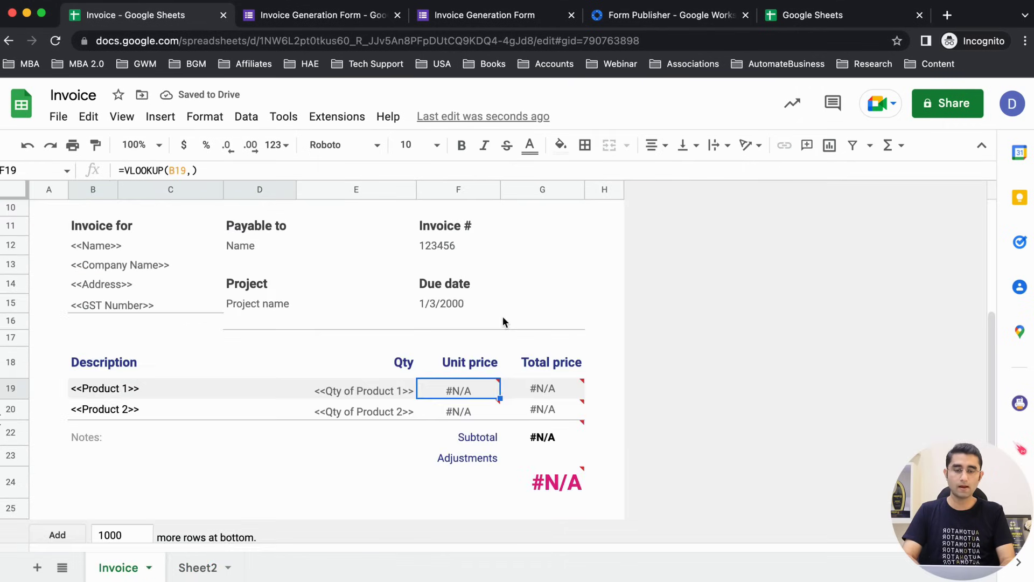
click(458, 409)
double_click(447, 392)
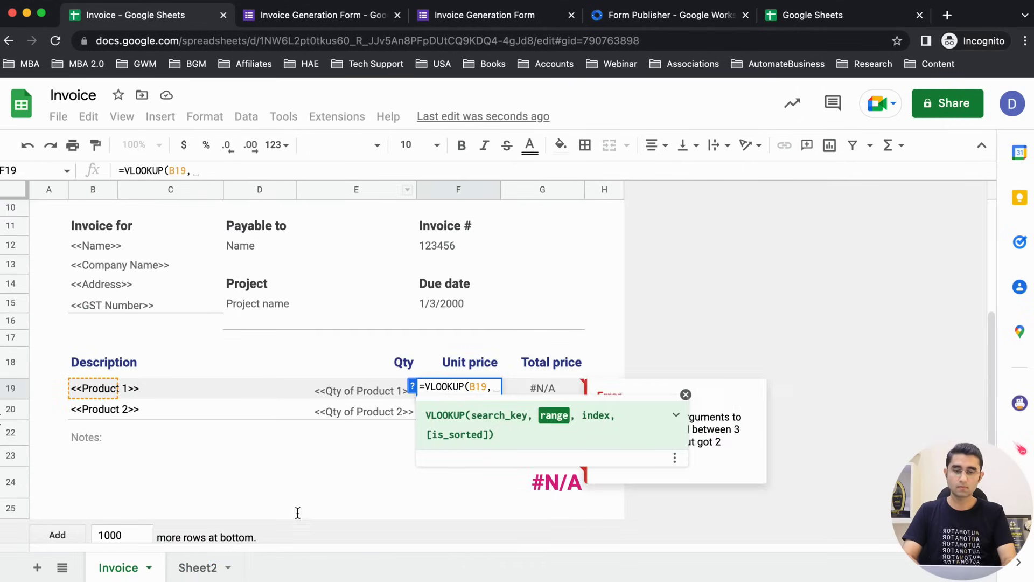
click(205, 567)
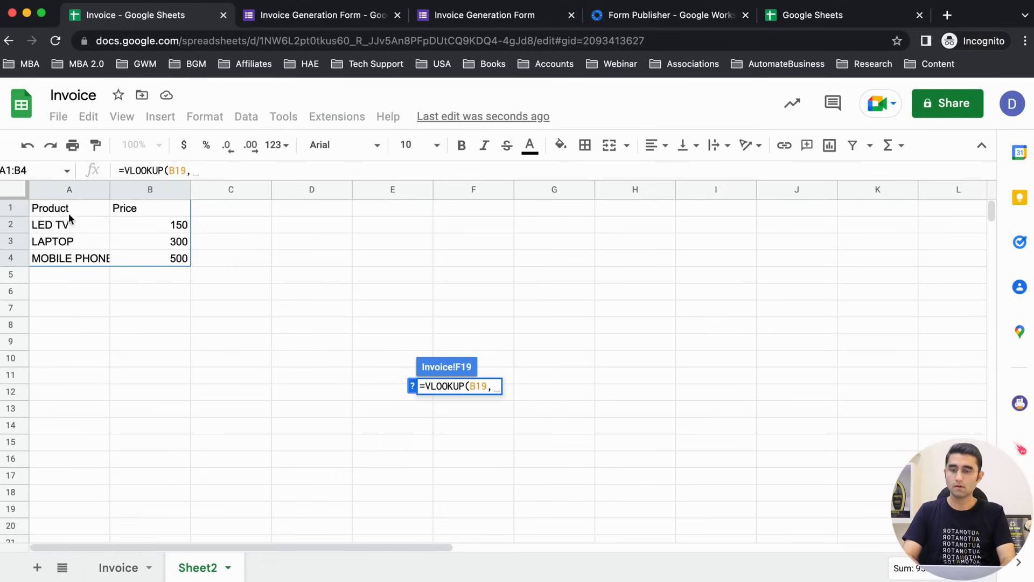
drag(63, 208, 134, 486)
click(274, 171)
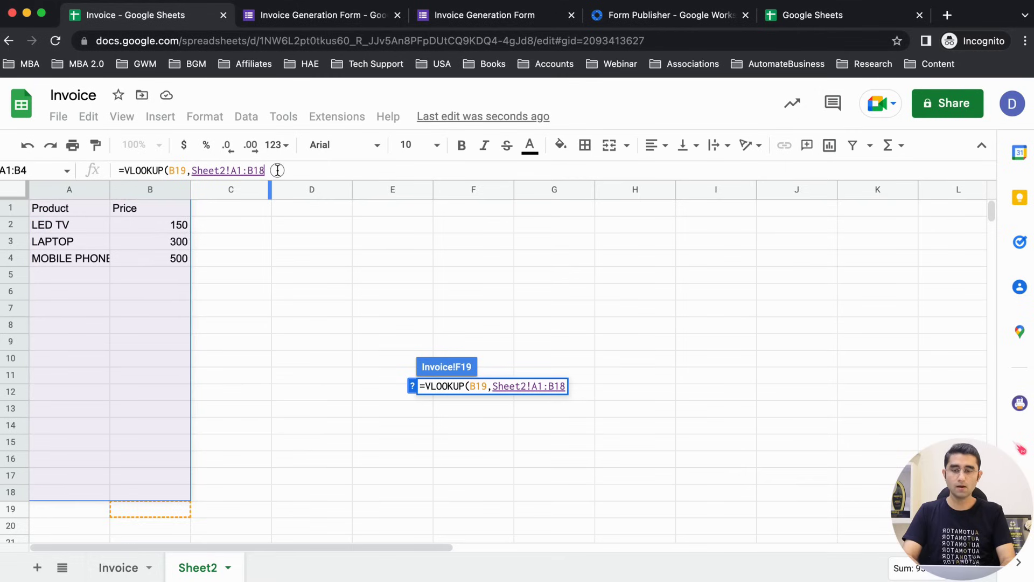
key(BackSpace)
key(BackSpace)
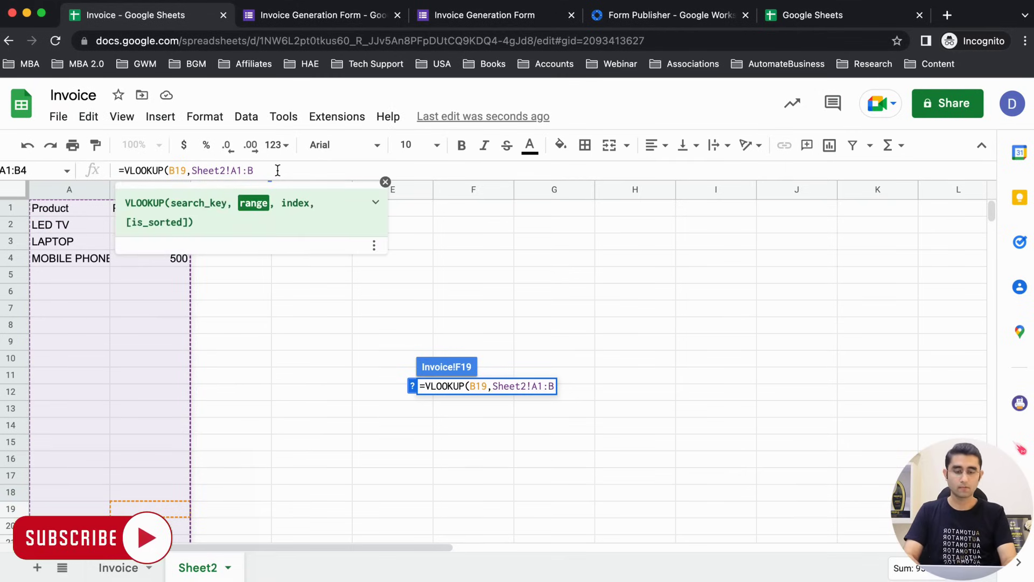
text(,)
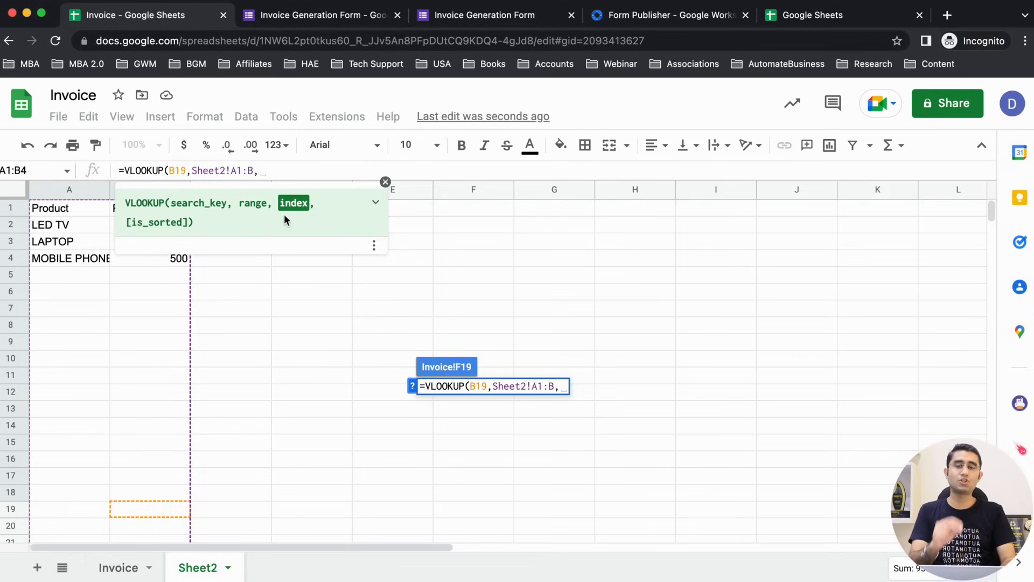
click(385, 182)
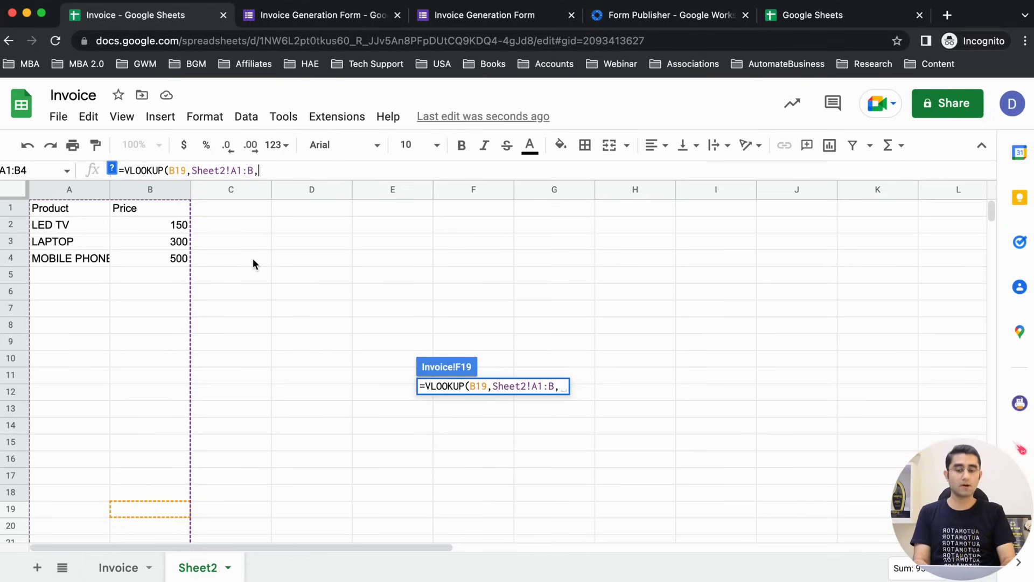
text(2)
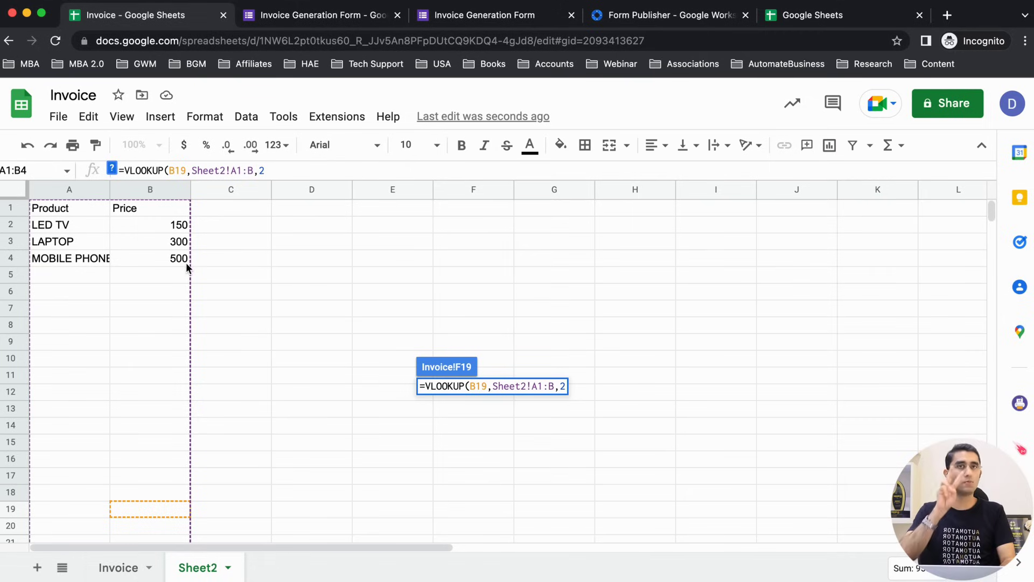
text(,0)
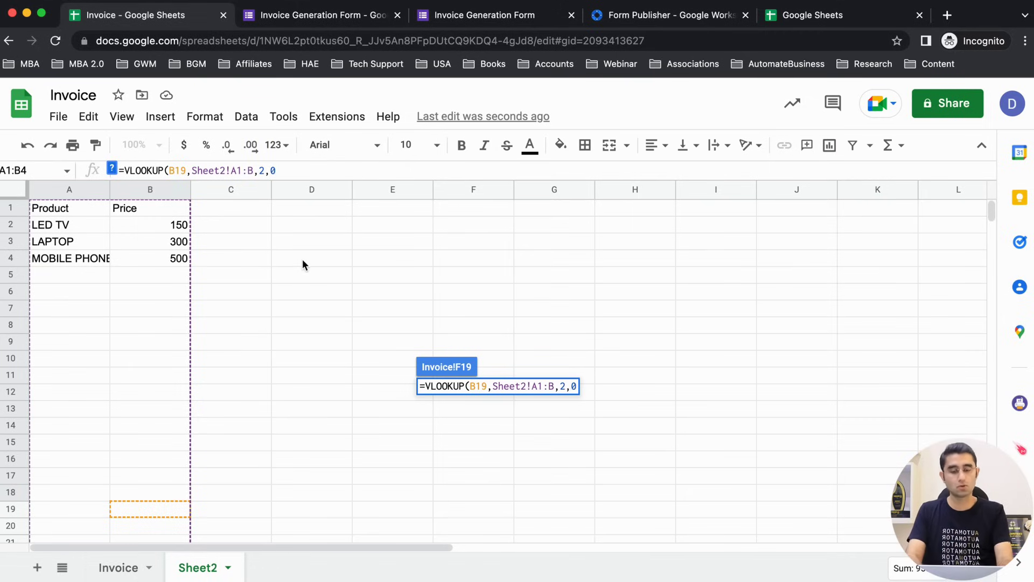
text())
key(Return)
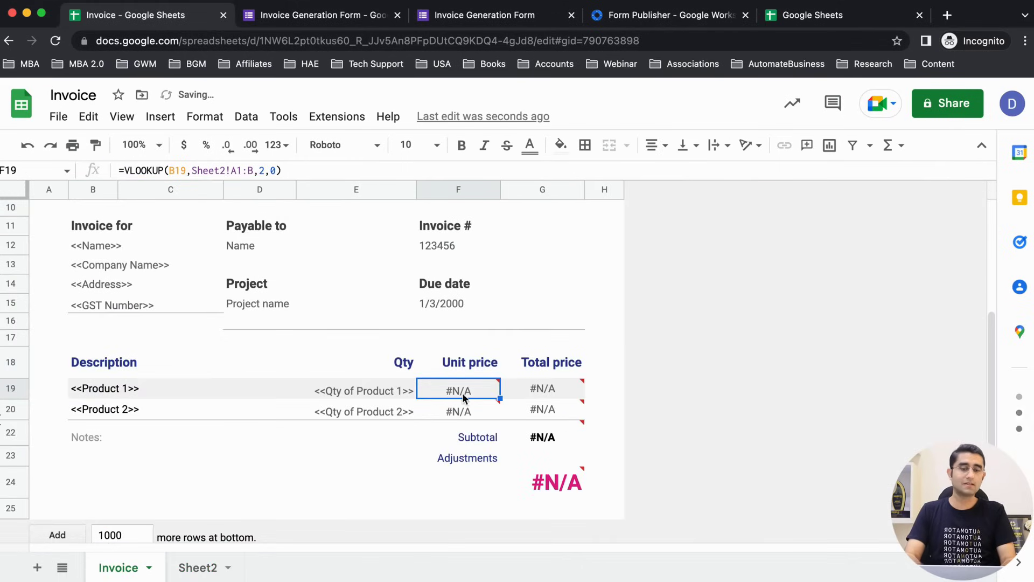
mouse_move(467, 396)
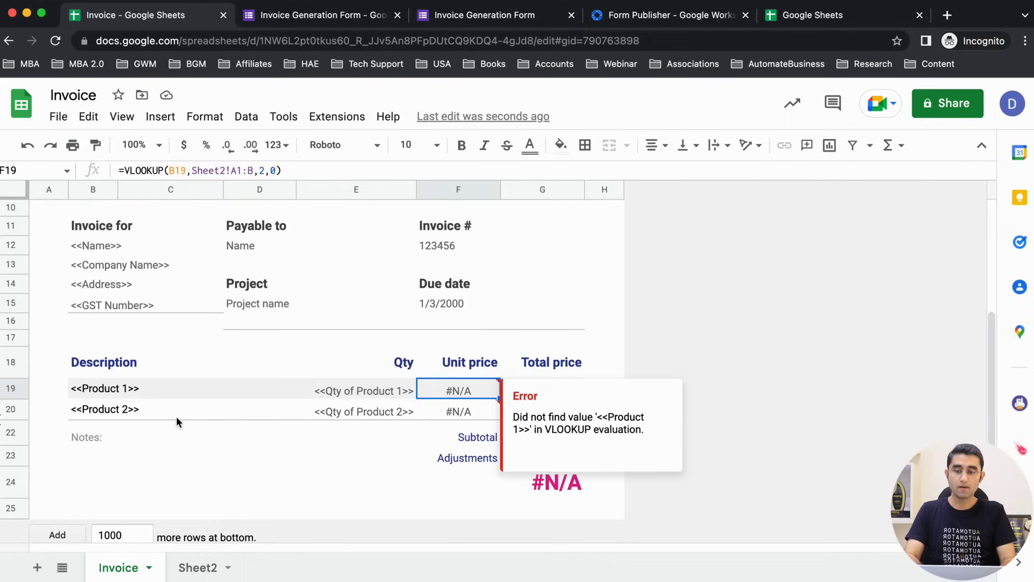
click(111, 391)
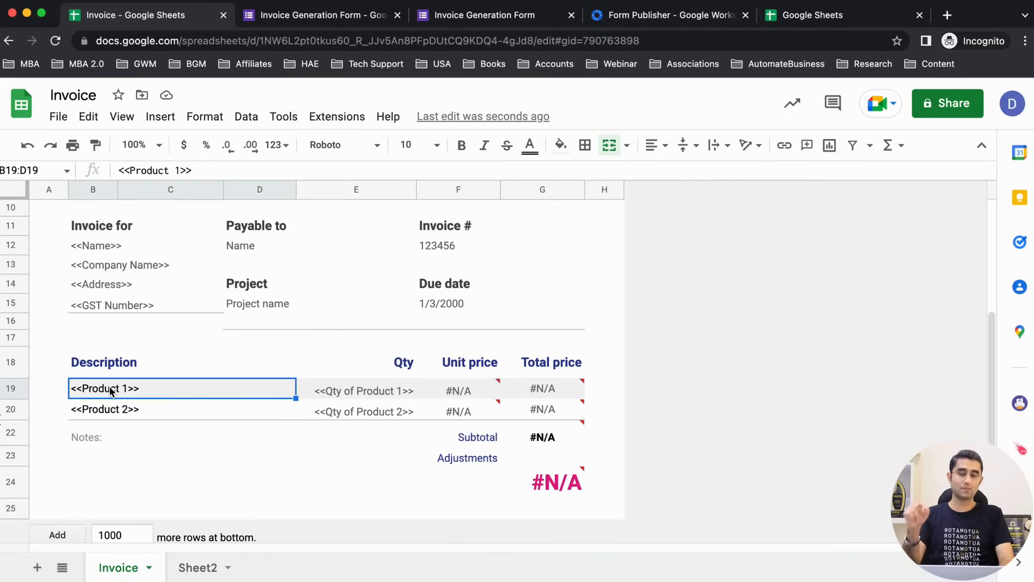
click(194, 568)
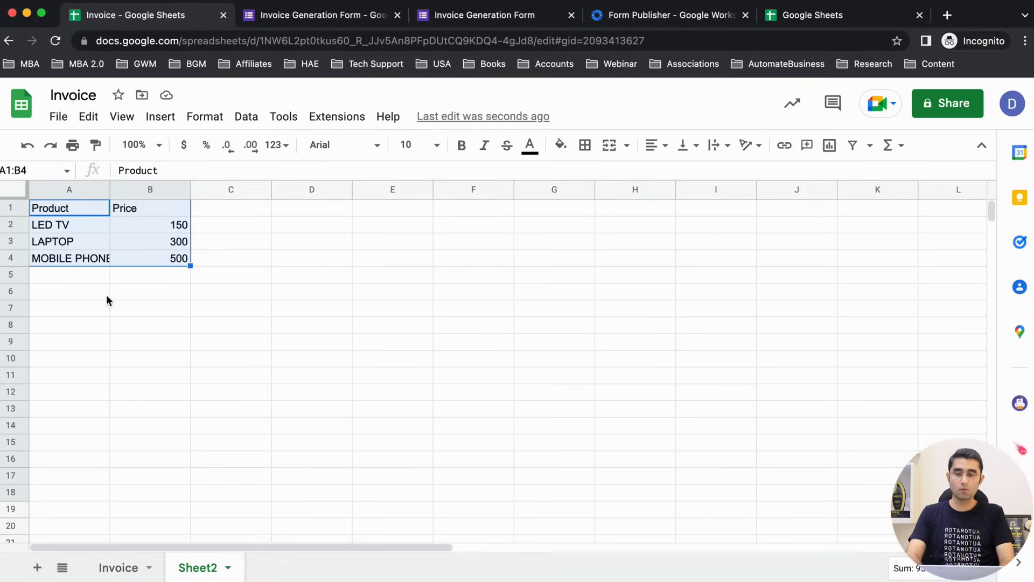
drag(69, 224, 73, 270)
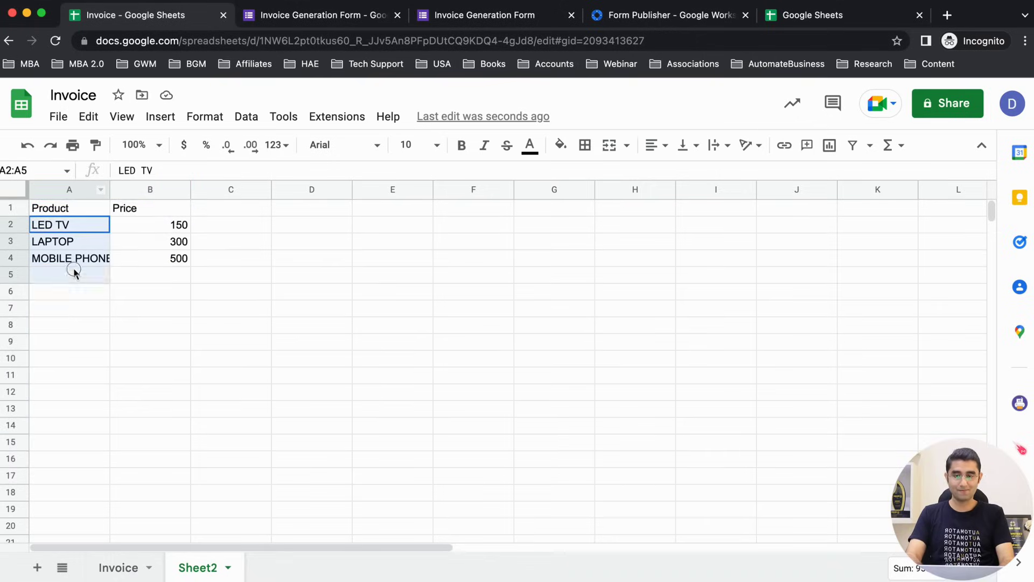
click(462, 16)
scroll(215, 380, up, 3)
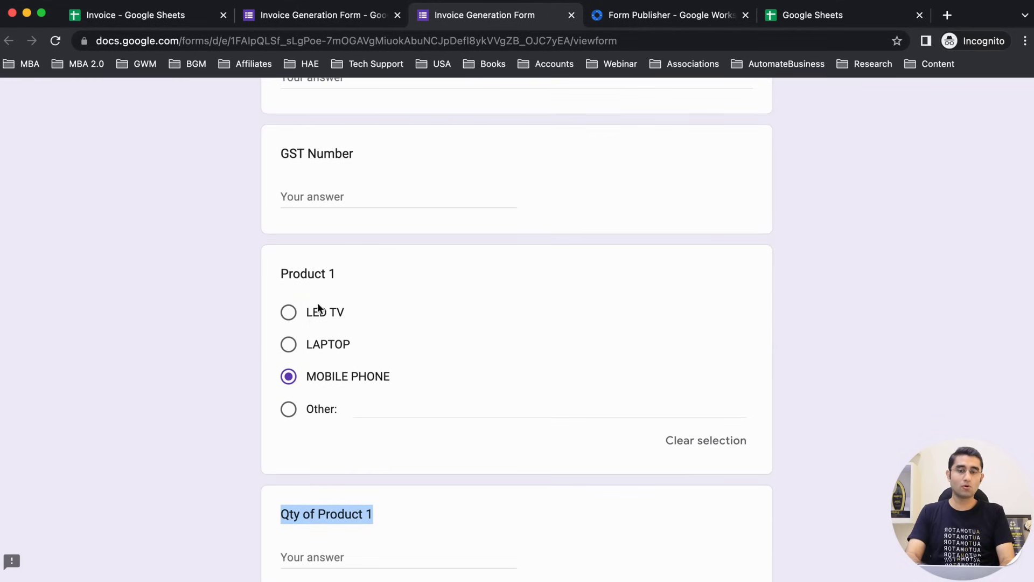
click(291, 313)
click(291, 344)
click(289, 376)
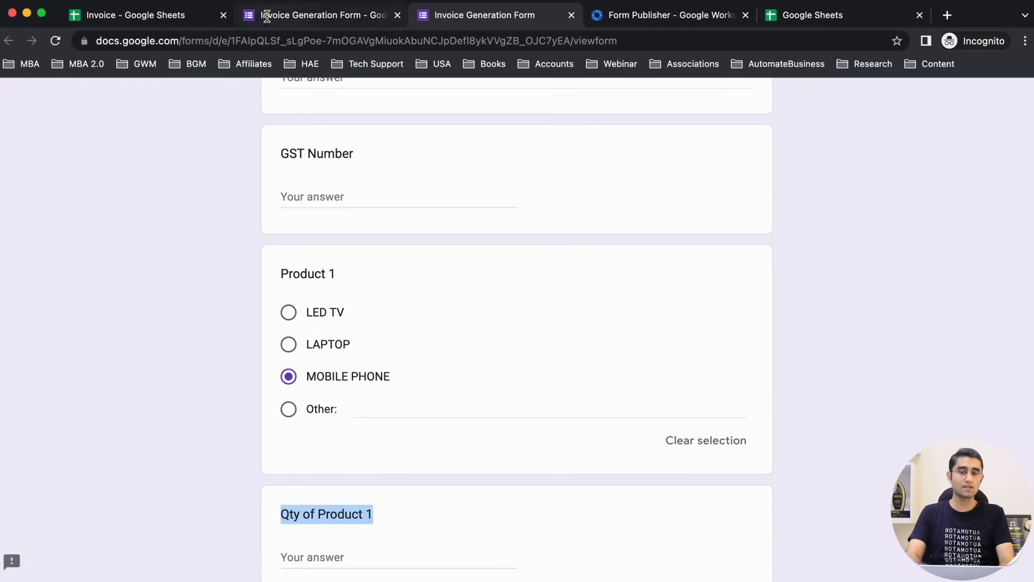
click(147, 23)
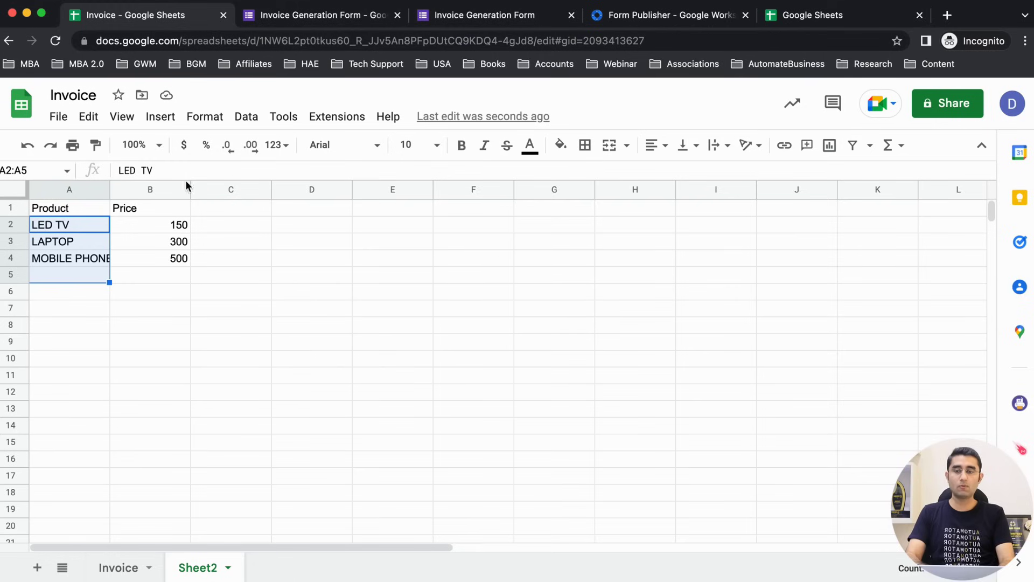
click(121, 576)
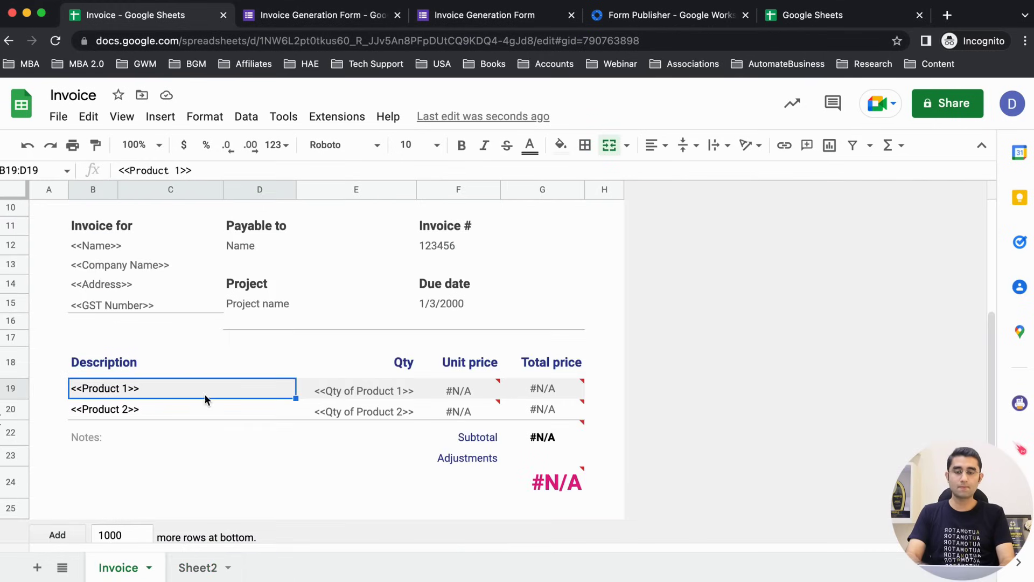
click(457, 390)
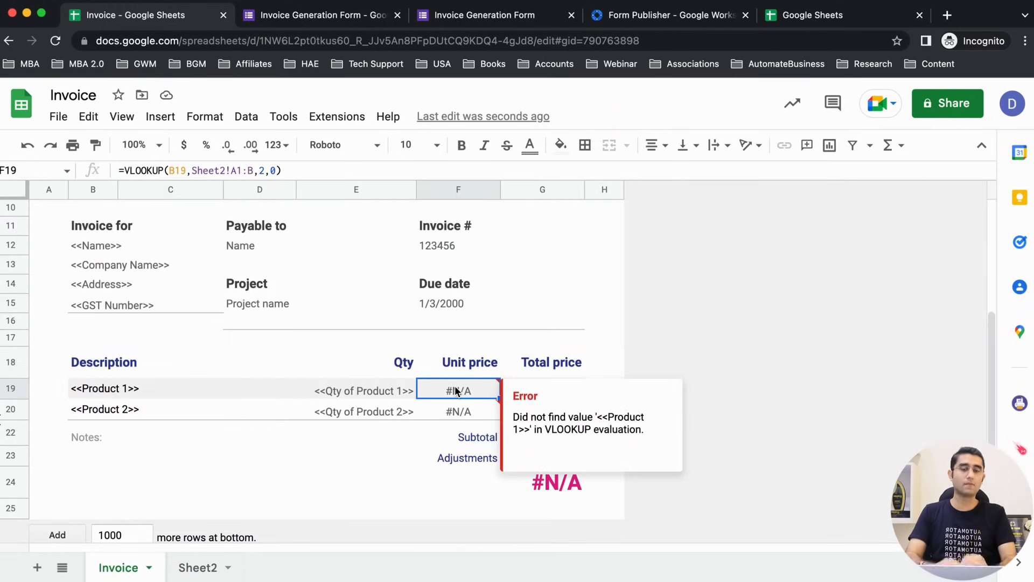
Step: Replace G19's =product(E19,F19) with =E19*F19 for Product 1's total price
click(550, 359)
click(545, 389)
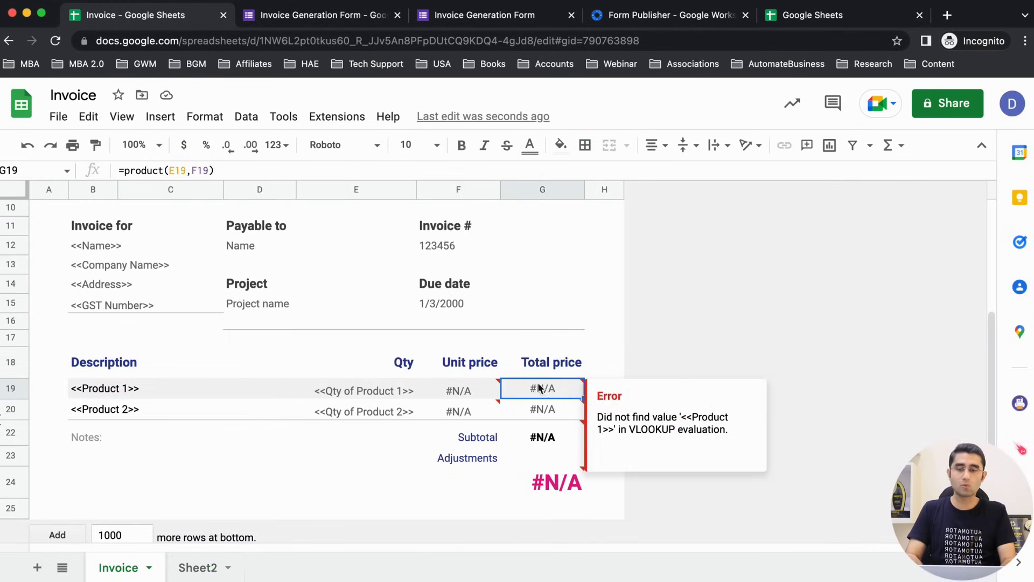
double_click(546, 390)
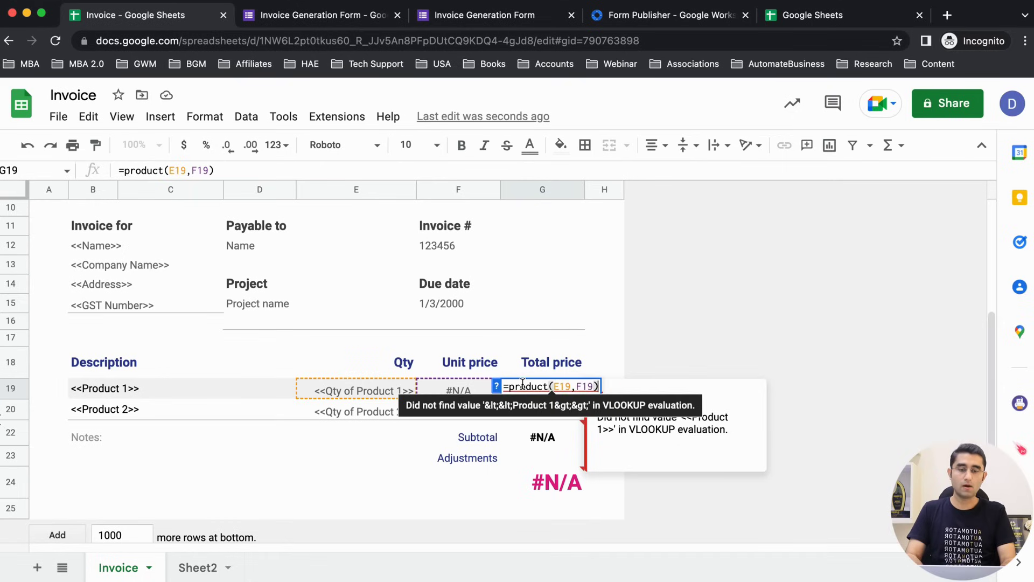
drag(511, 385, 551, 386)
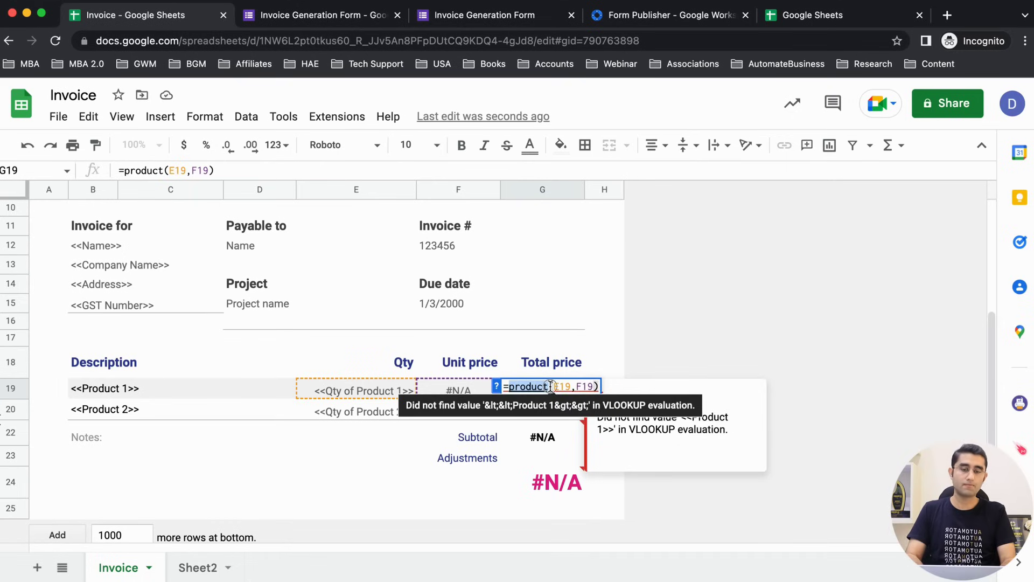
key(Escape)
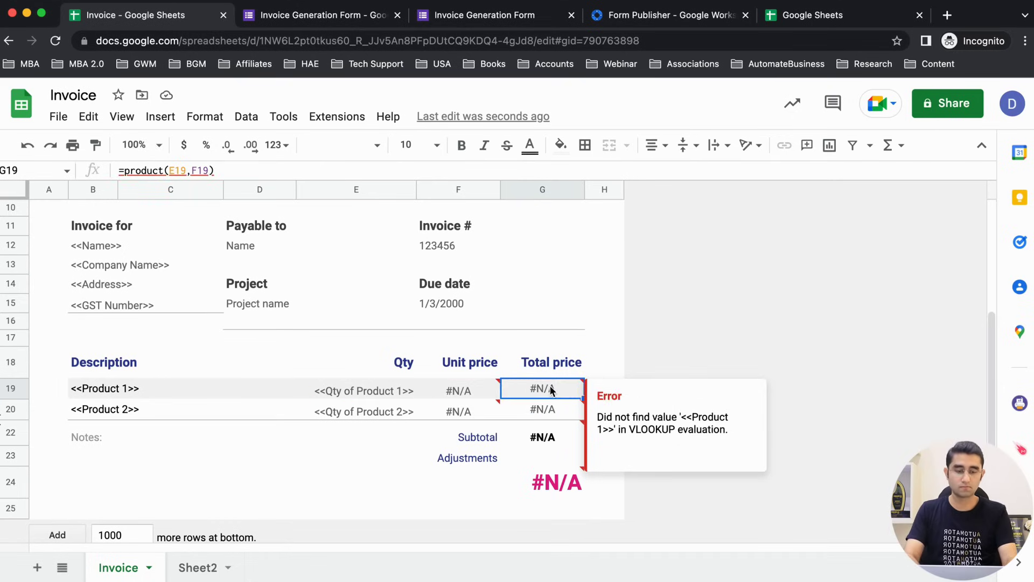
text(=)
click(368, 389)
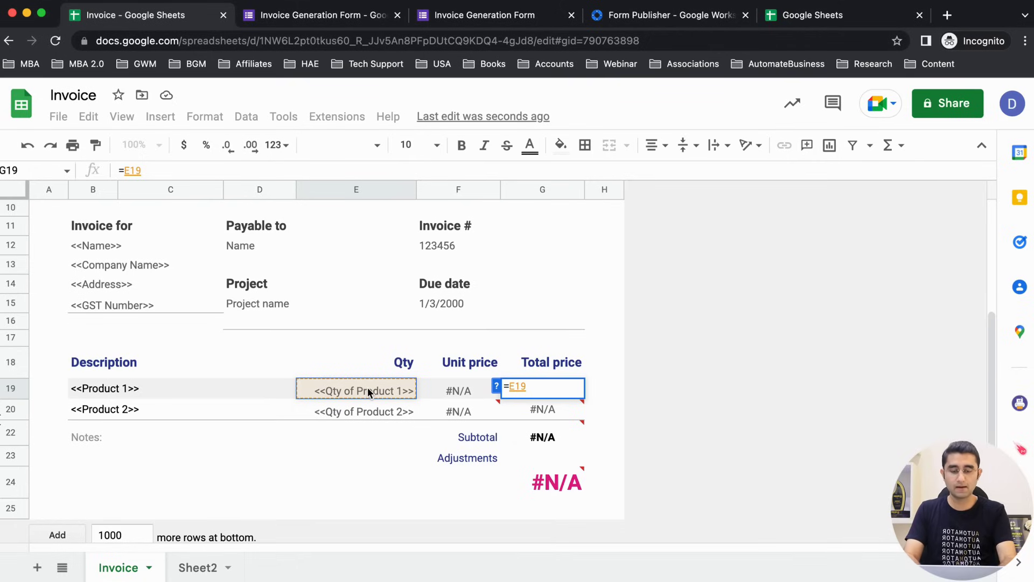
text(*)
click(444, 389)
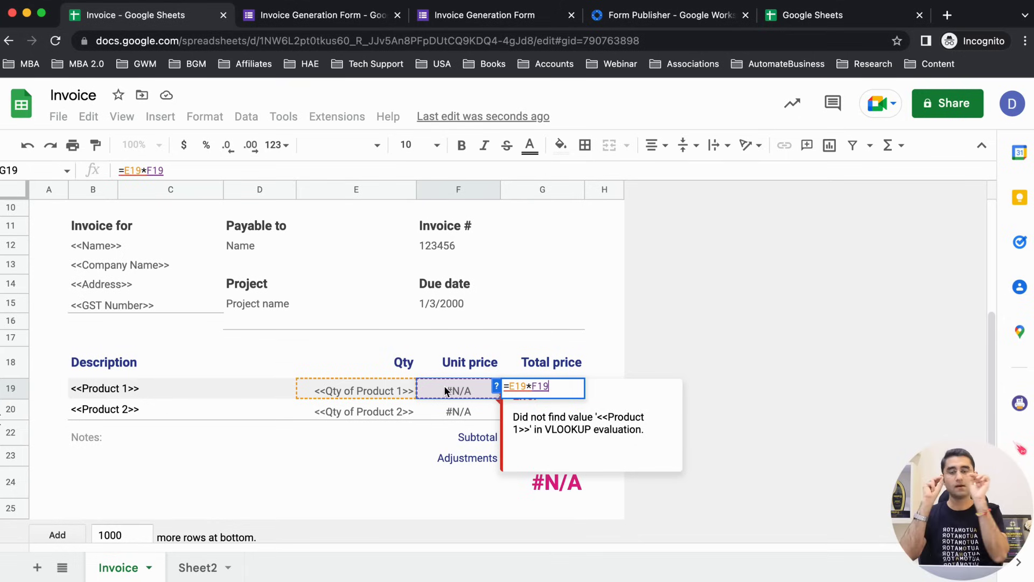
key(Return)
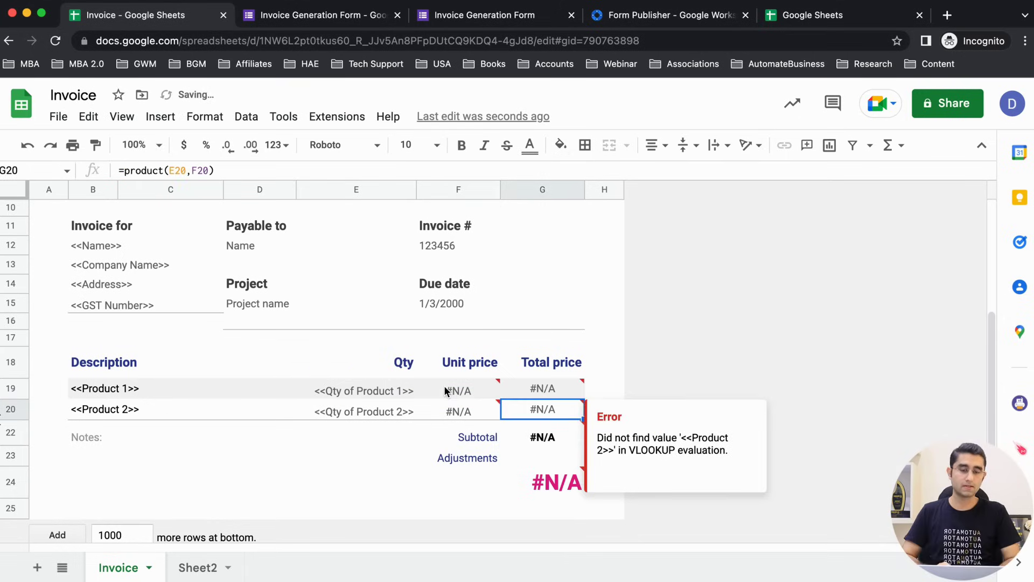
Step: Inspect the grand total and subtotal formulas without changing them
click(540, 453)
click(543, 478)
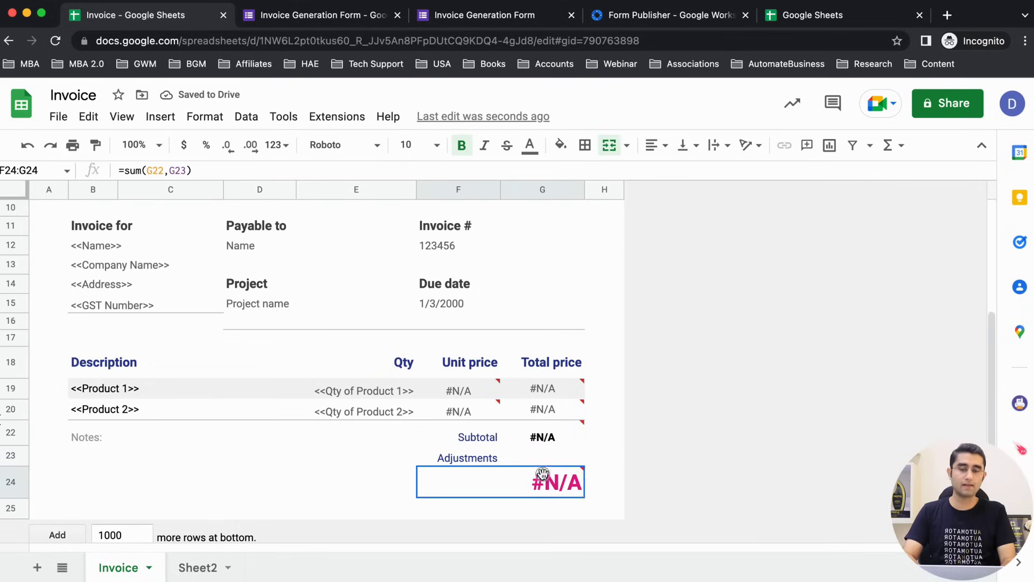
double_click(544, 479)
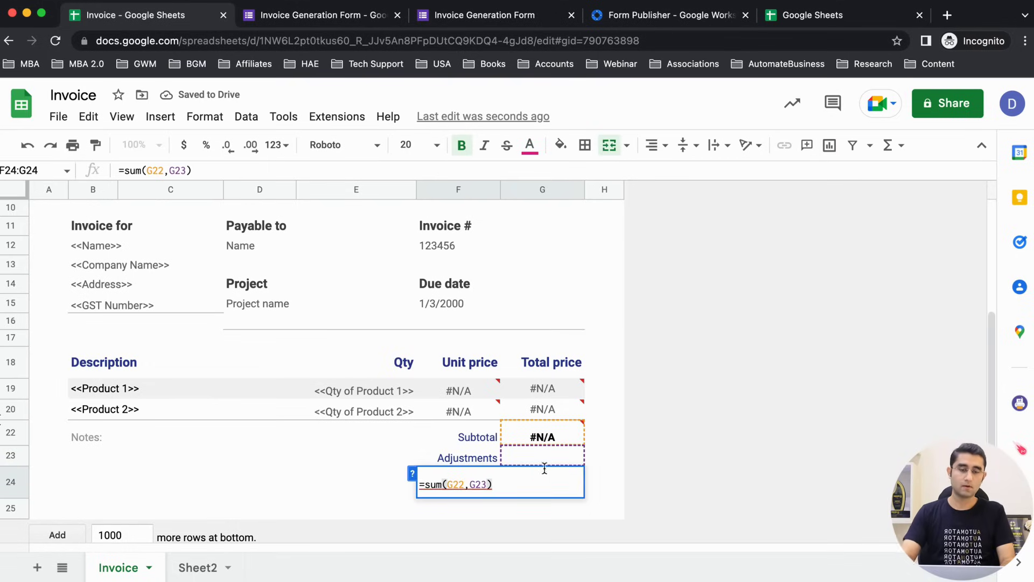
click(601, 453)
click(544, 412)
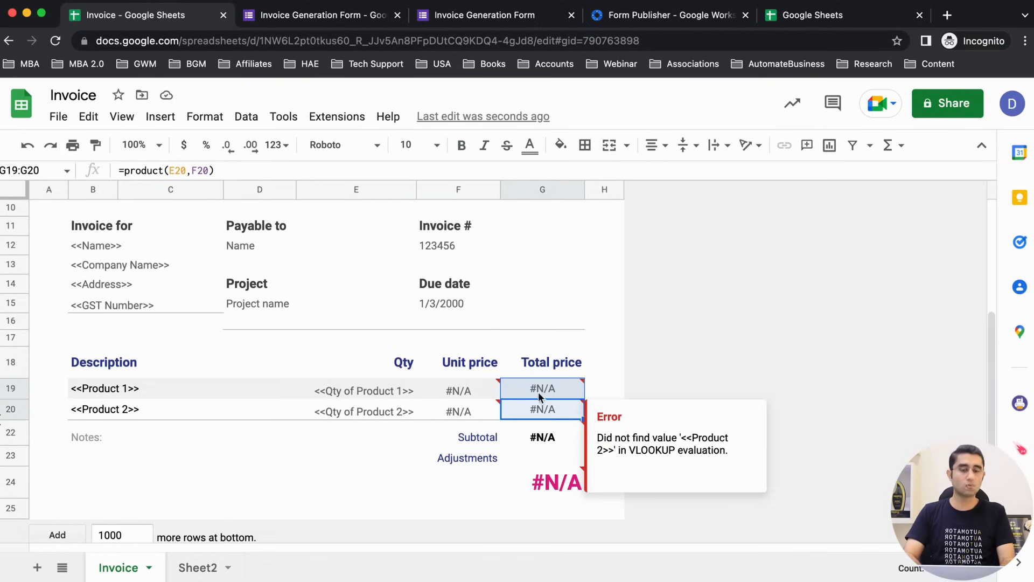
click(543, 434)
double_click(543, 434)
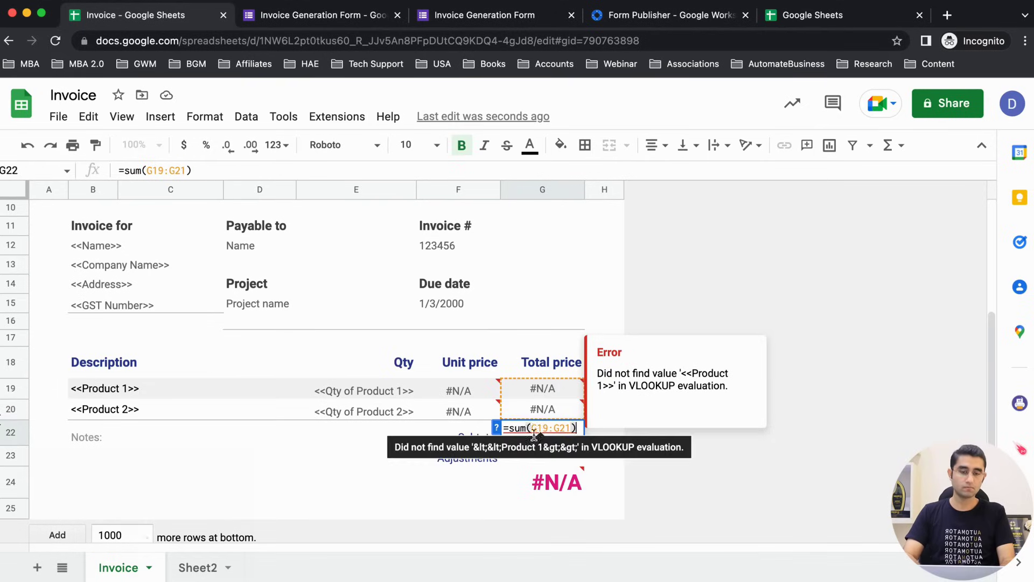
click(358, 442)
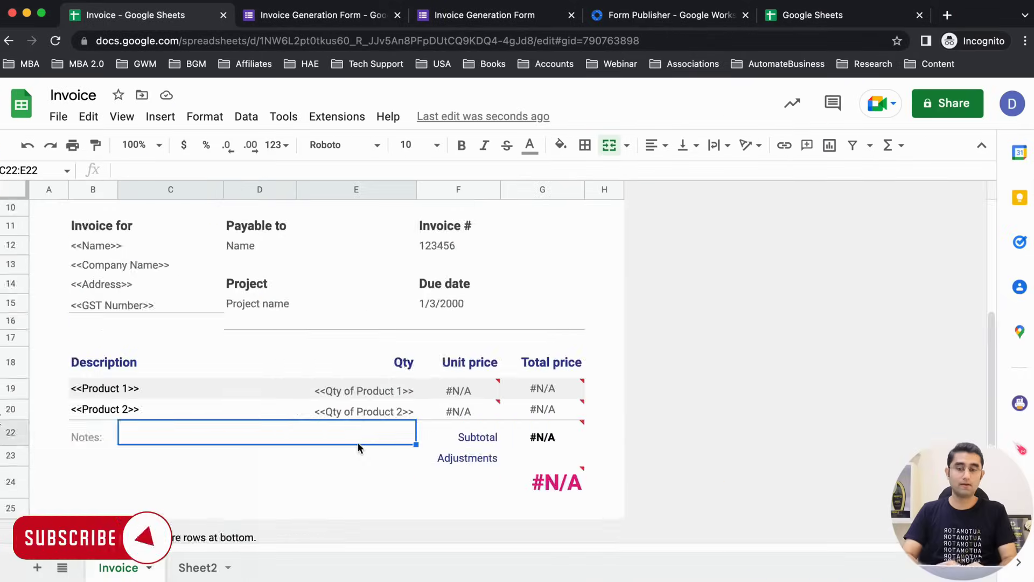
Step: Enter the <<Today>> marker in the Due date cell F15
scroll(357, 441, up, 4)
scroll(219, 458, down, 2)
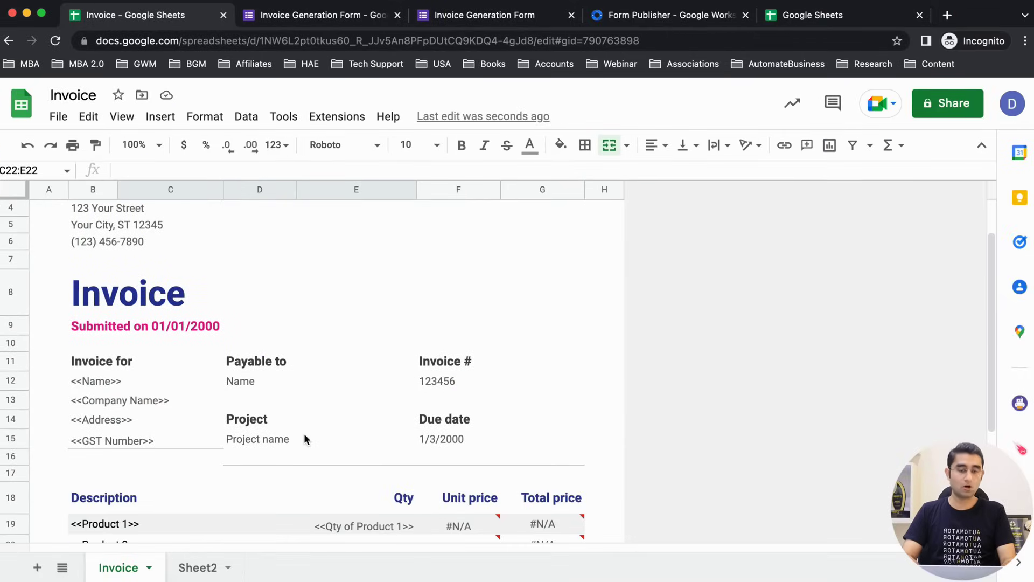
scroll(304, 437, down, 2)
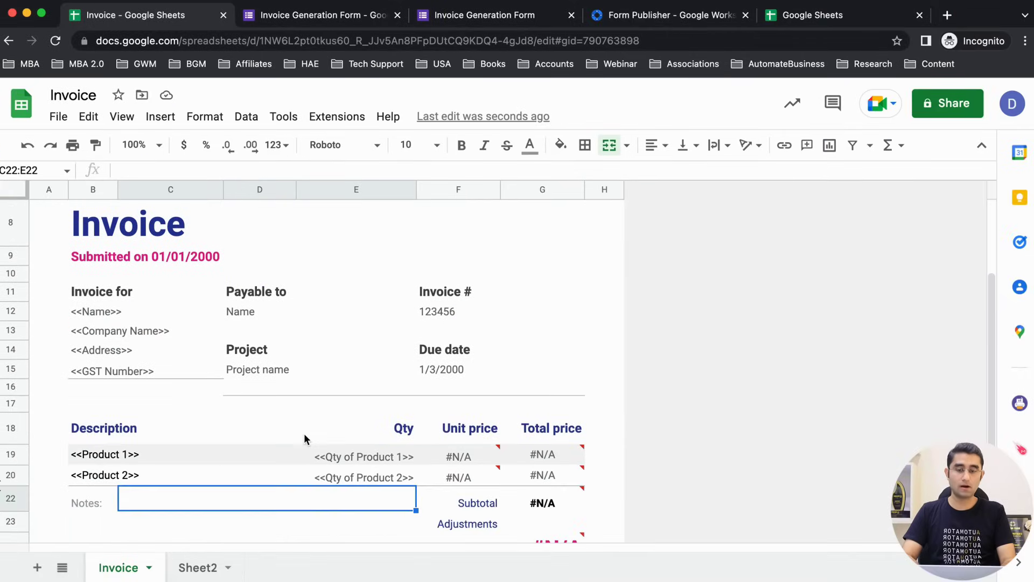
double_click(435, 367)
click(377, 369)
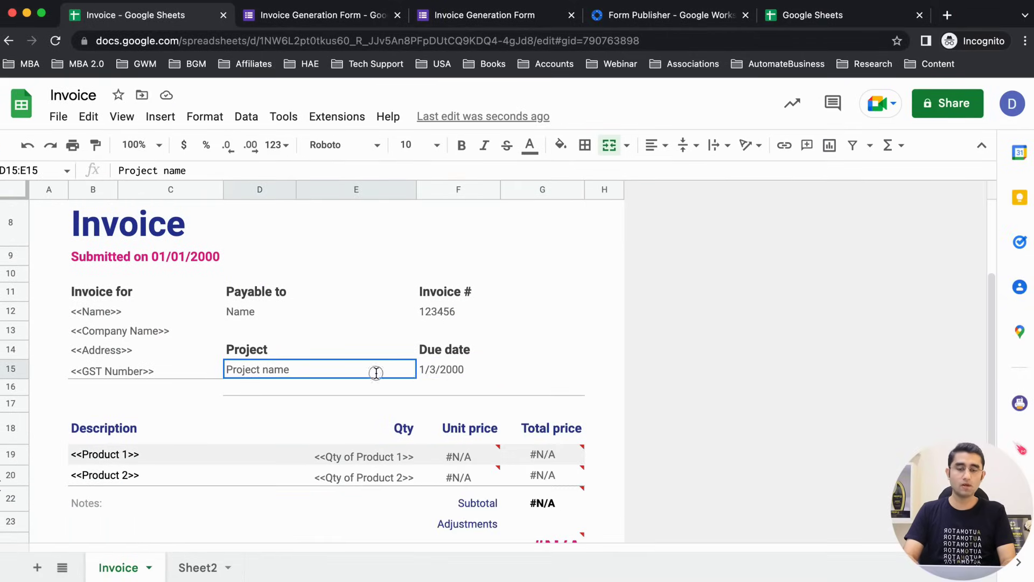
click(434, 368)
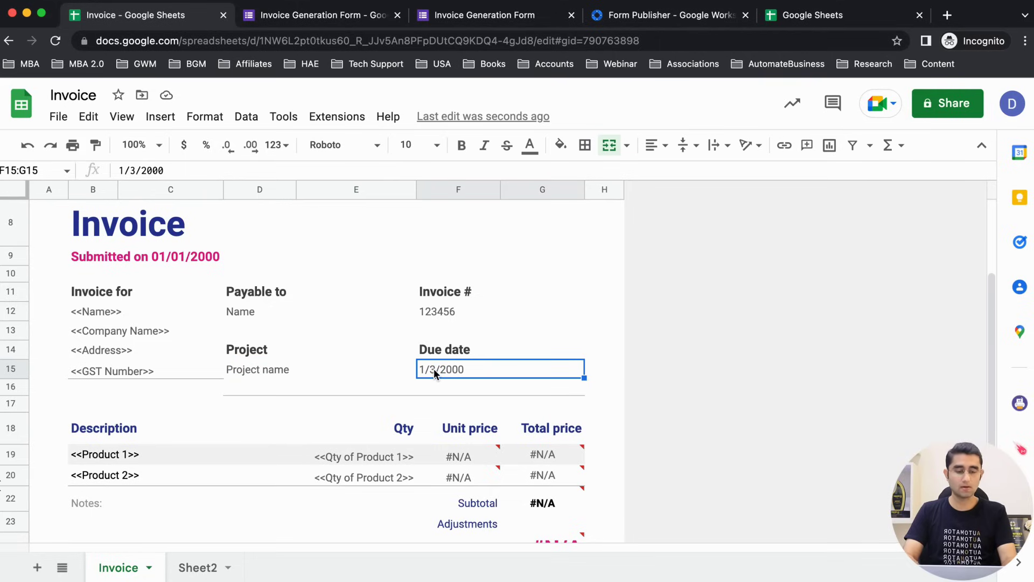
text(<<Toda)
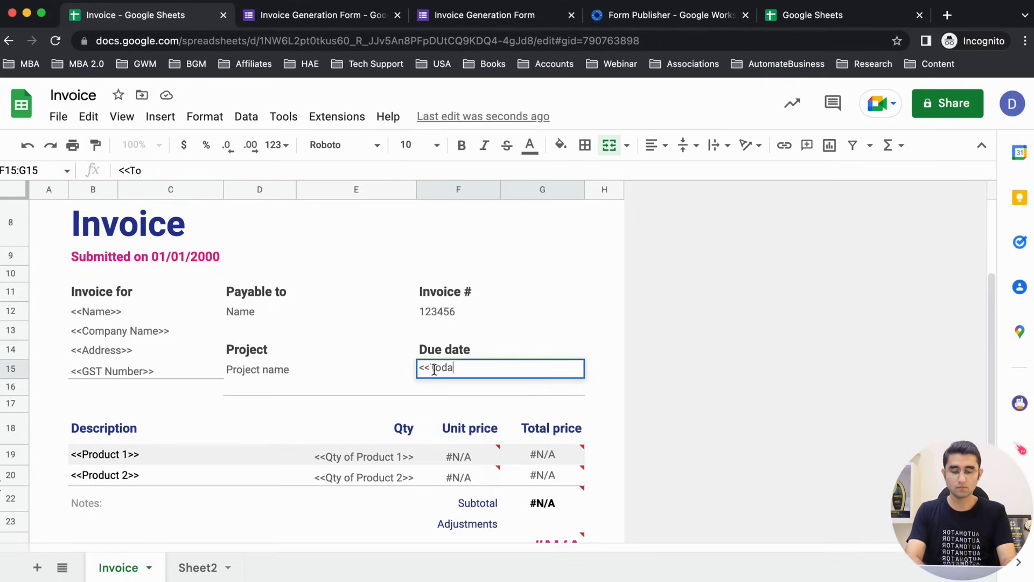
text(y>>)
key(Up)
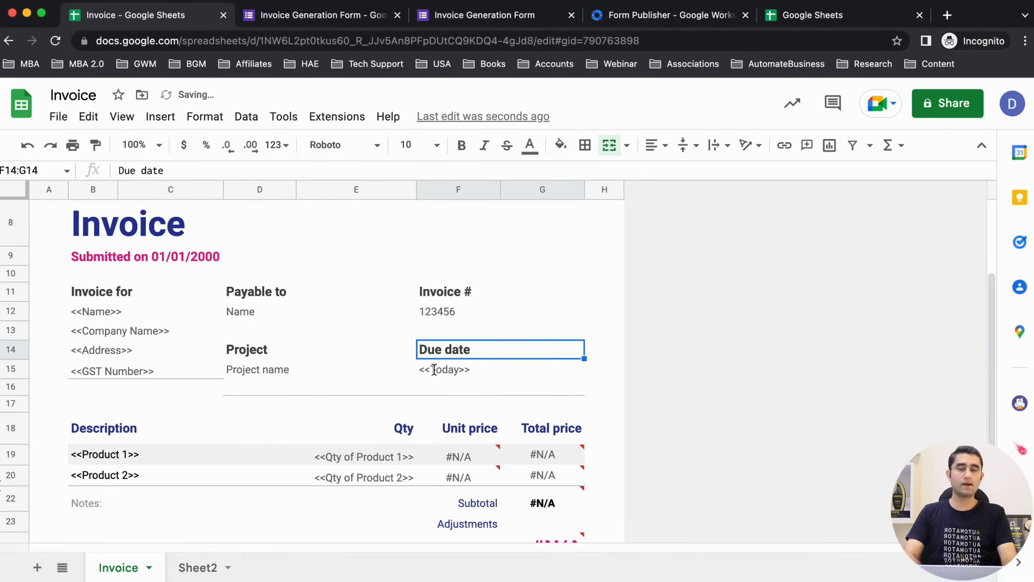
click(432, 372)
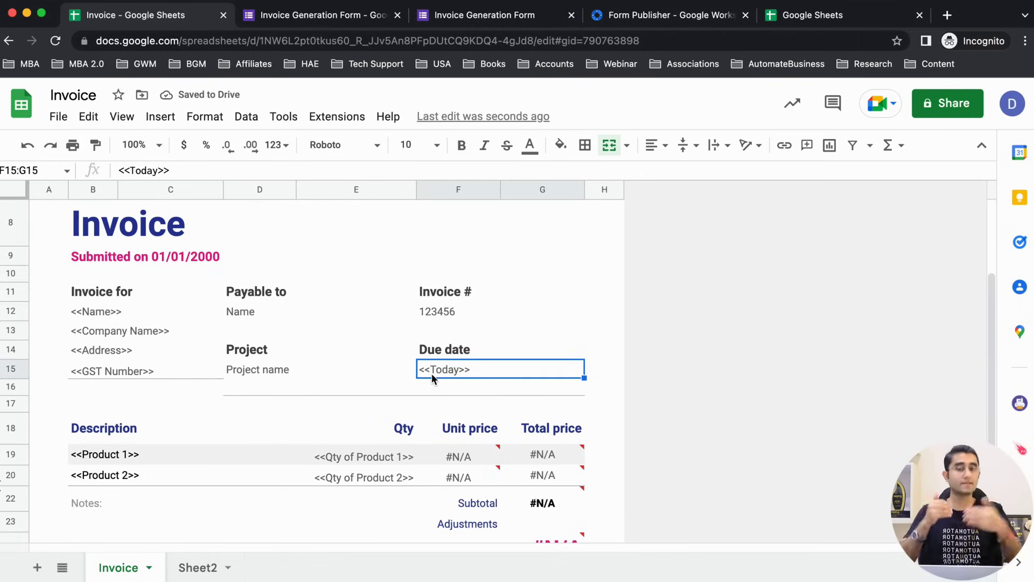
key(super+2)
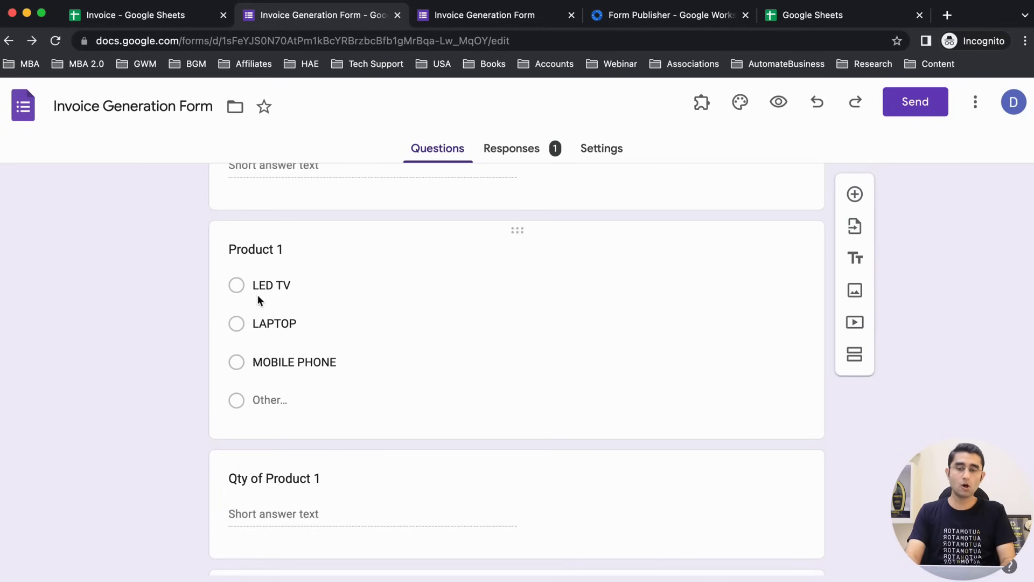
Step: Check the <<Name>>, <<Company Name>> and <<Address>> markers in the Invoice sheet
scroll(353, 418, up, 10)
key(super+1)
drag(122, 297, 225, 444)
click(116, 356)
click(96, 314)
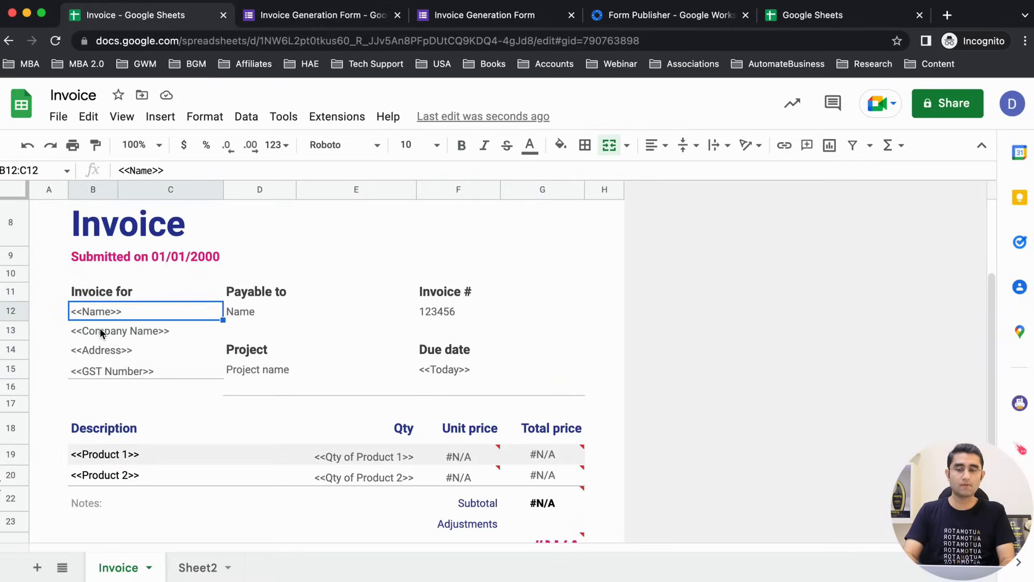
click(99, 328)
Step: Back in the form editor, show the installed add-ons list
key(super+2)
scroll(296, 377, down, 15)
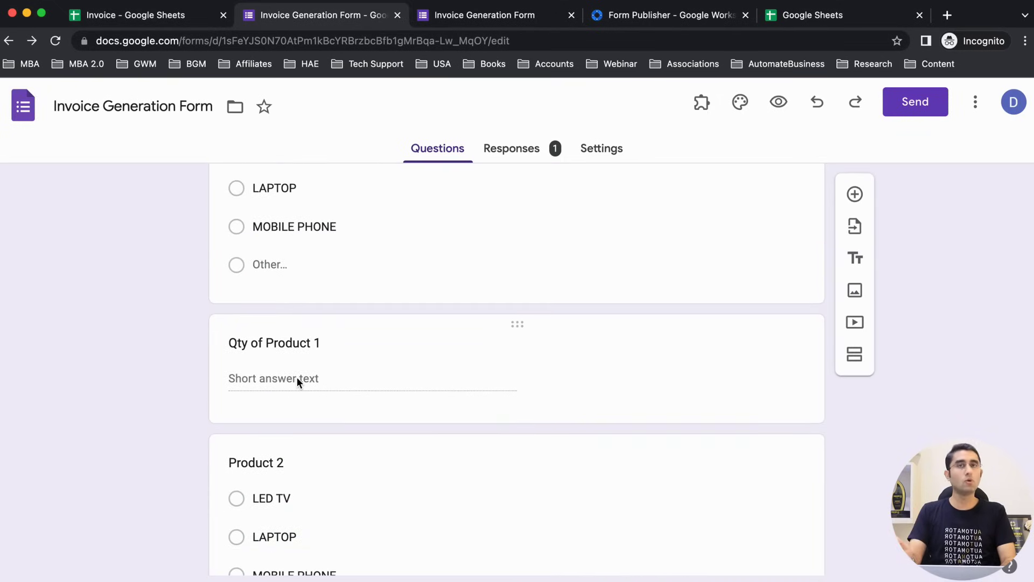
scroll(296, 377, up, 15)
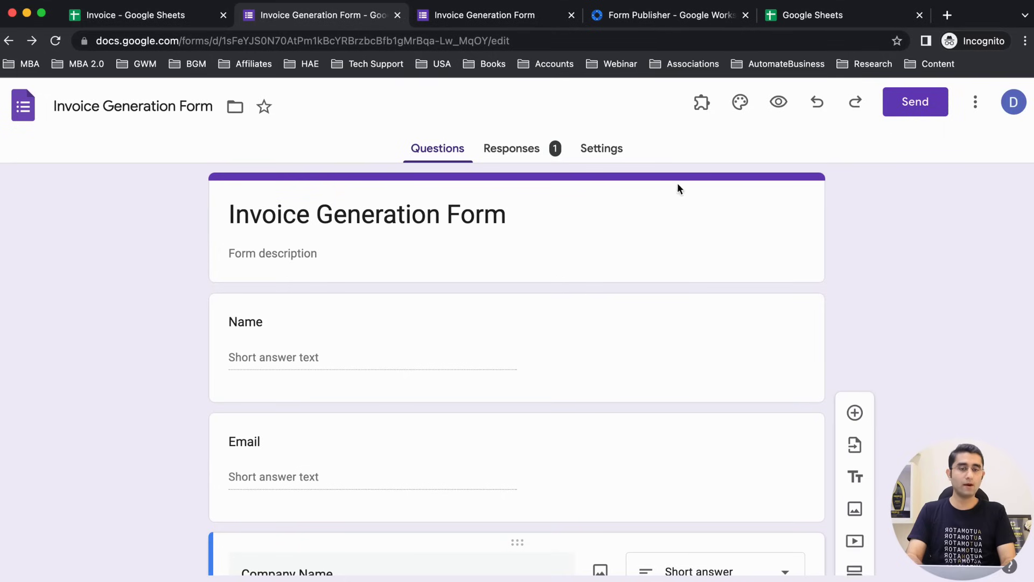
click(703, 102)
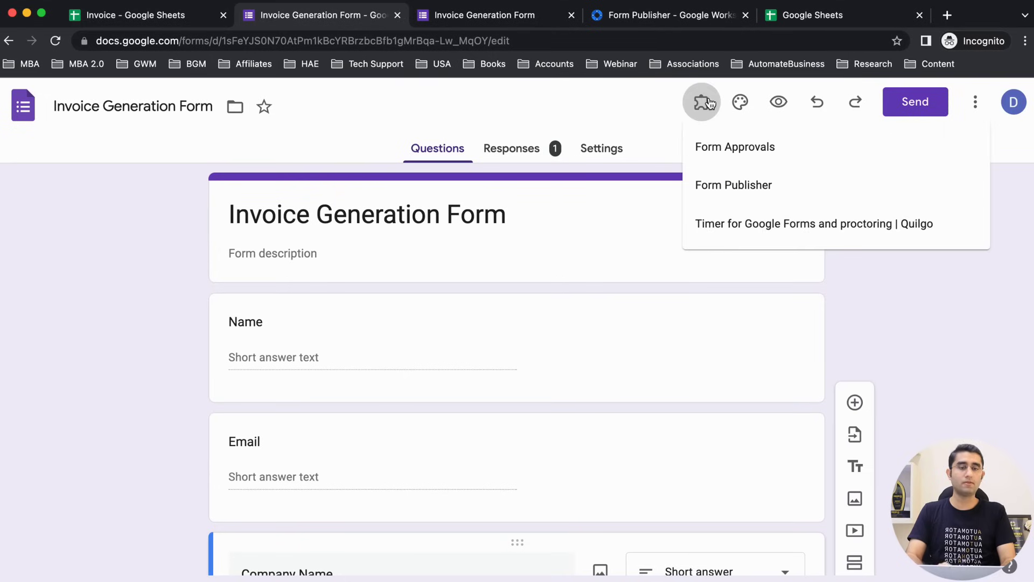
Step: Launch Form Publisher and select the Invoice spreadsheet from Spreadsheets as its template
click(733, 184)
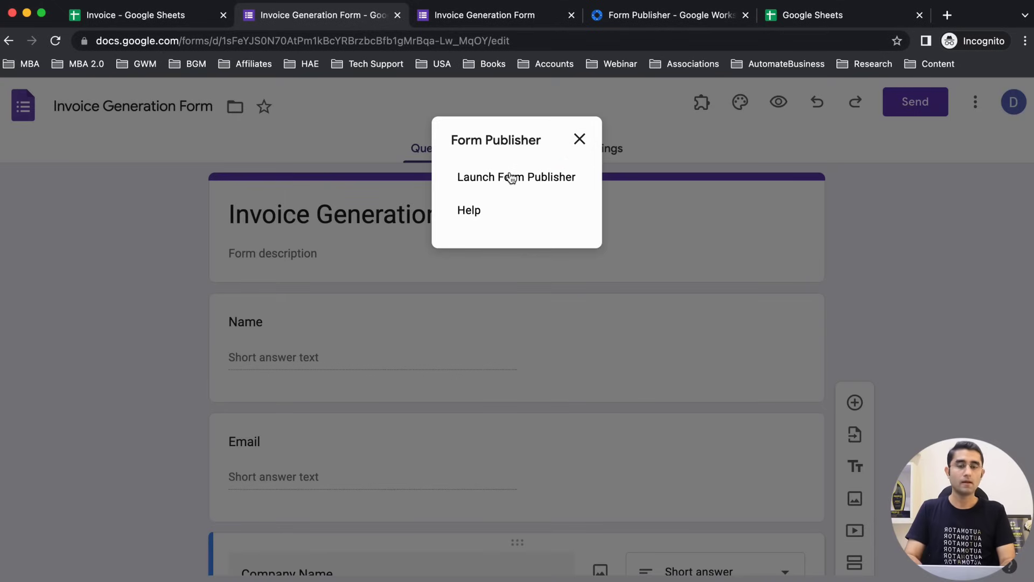
click(509, 179)
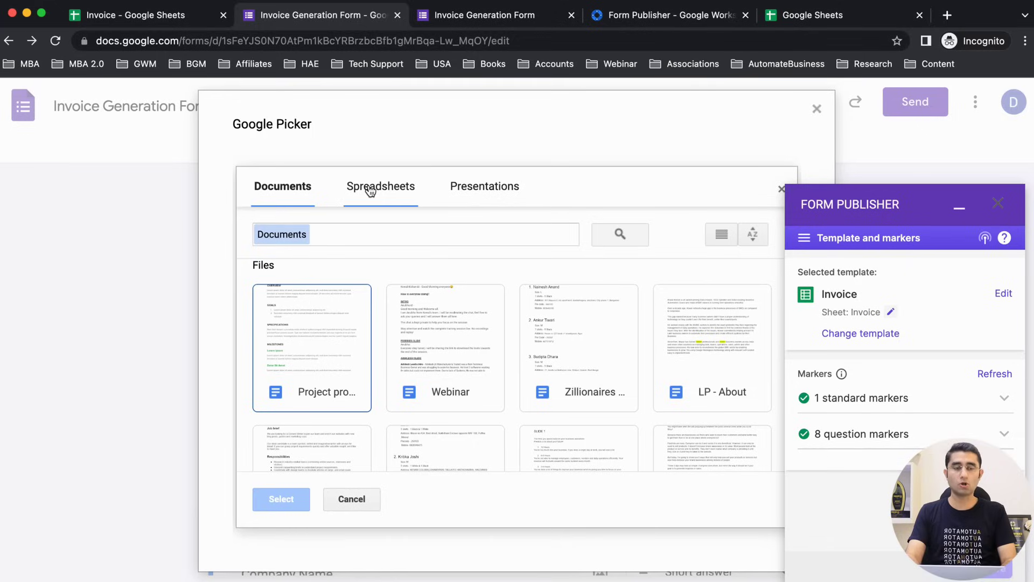
click(369, 190)
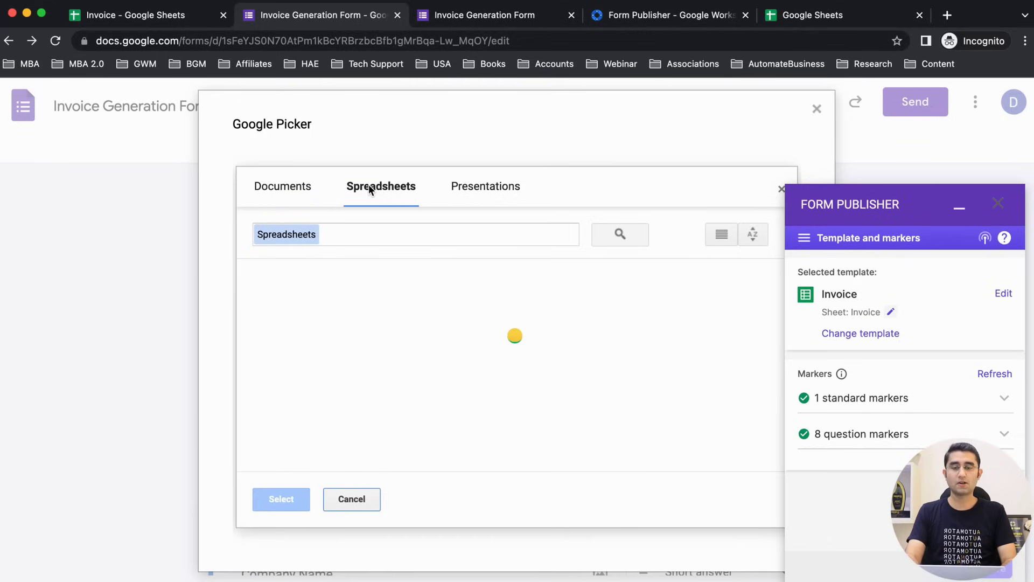
click(328, 319)
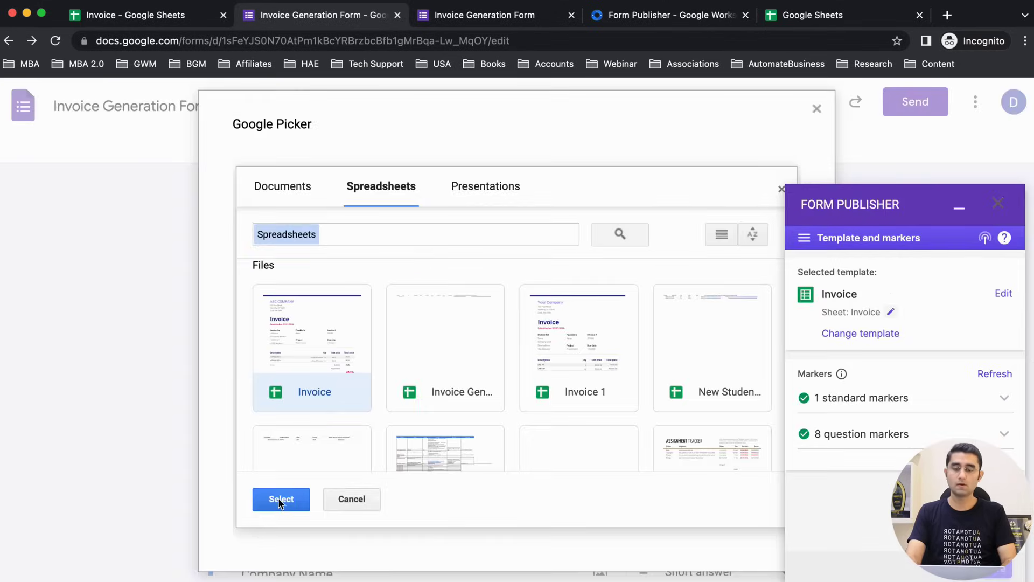
click(277, 498)
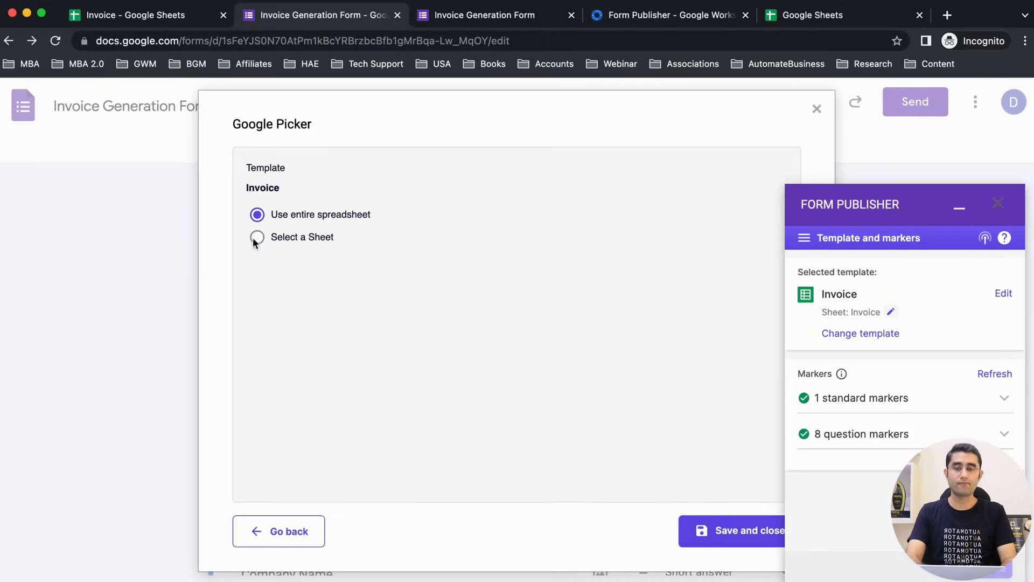
Step: Restrict the Form Publisher template to the single Invoice sheet and save it
click(159, 17)
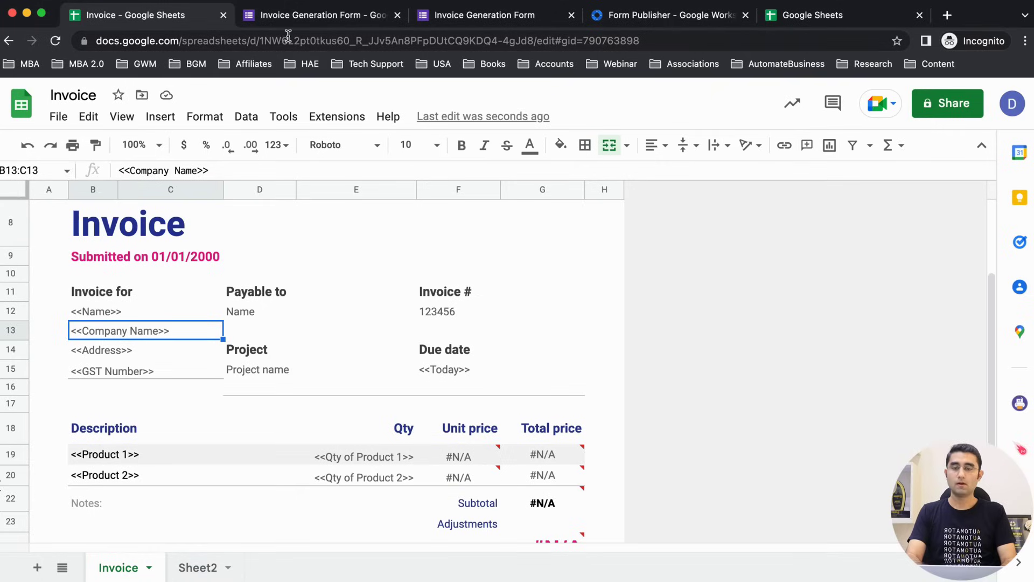
click(289, 16)
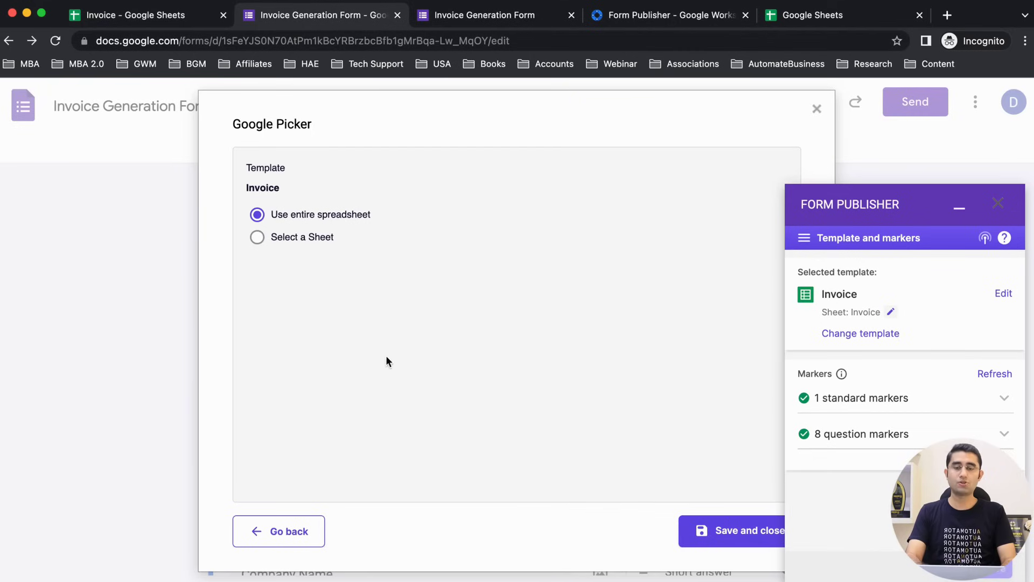
click(257, 238)
click(296, 263)
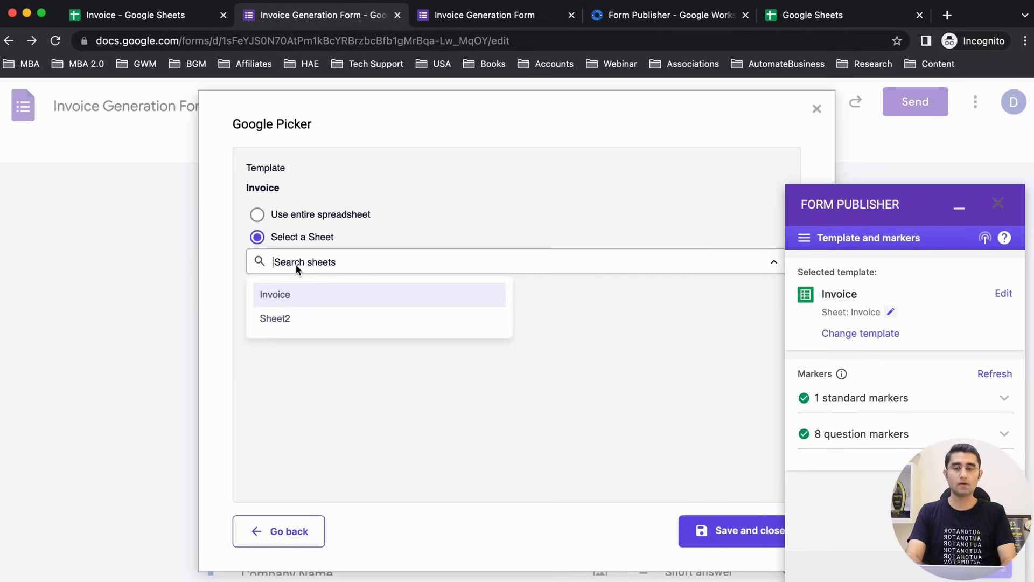
click(302, 300)
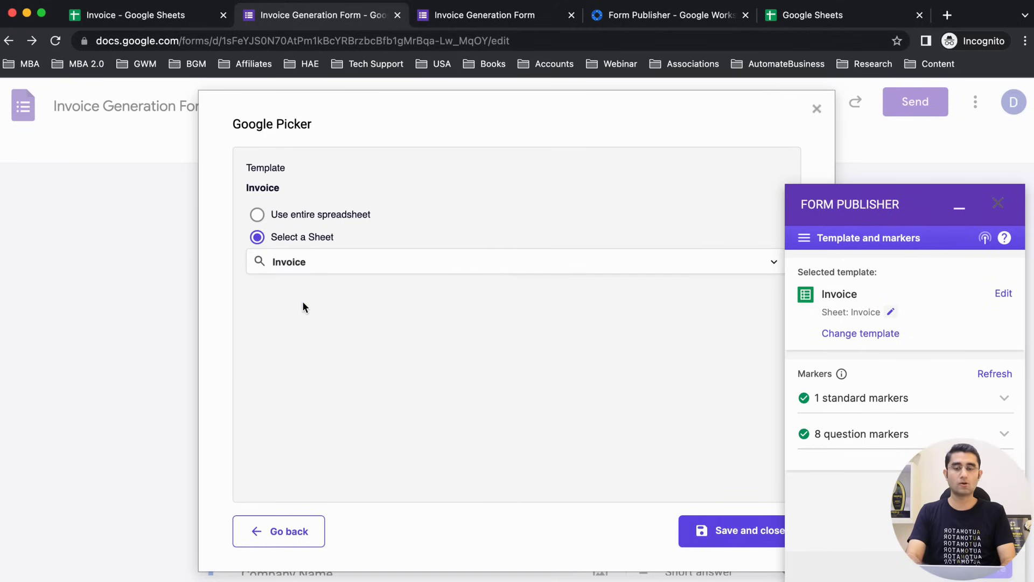
click(747, 533)
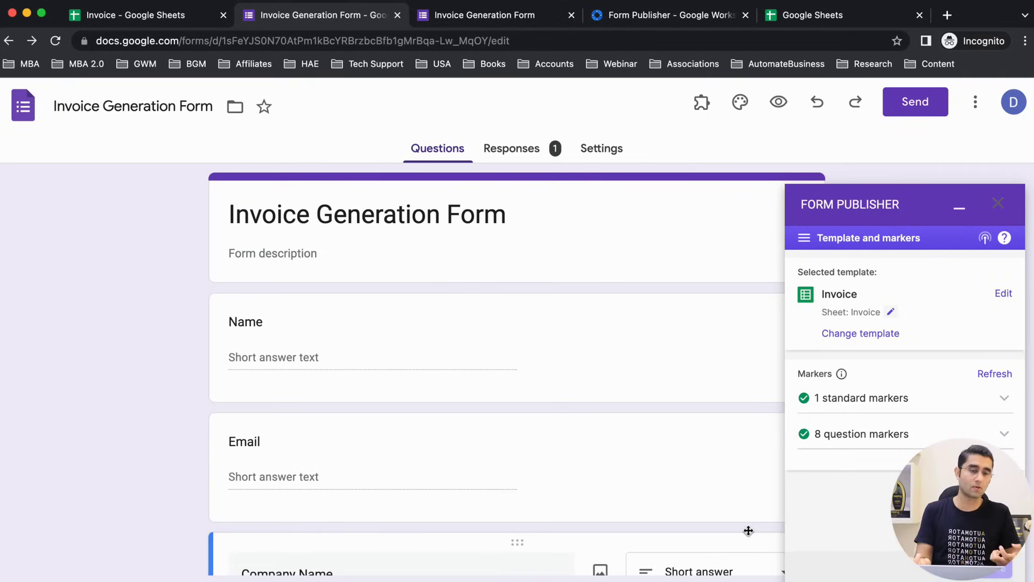
click(931, 399)
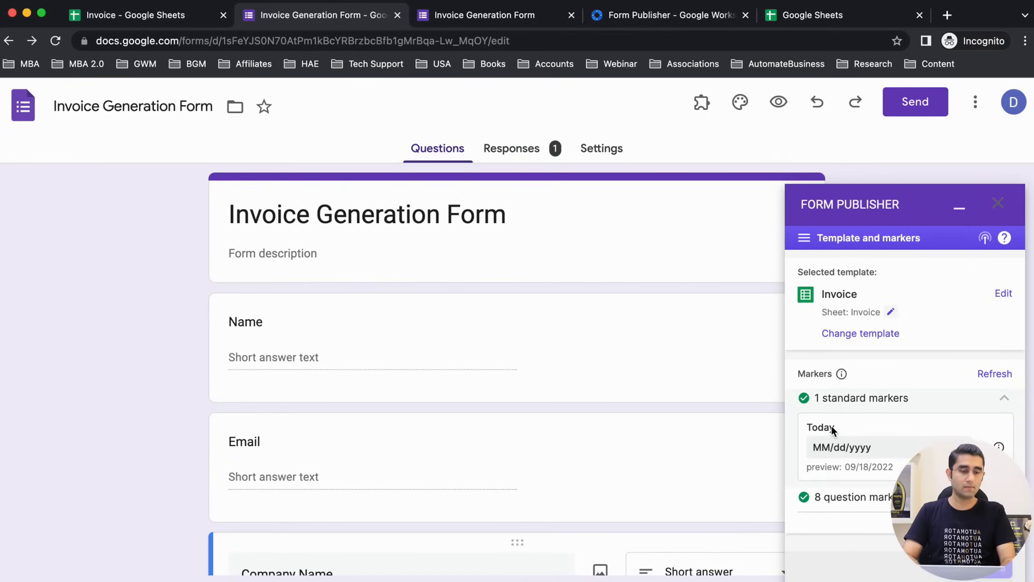
Step: Expand the 8 question markers and scroll through the form to match them
click(850, 494)
scroll(852, 496, down, 3)
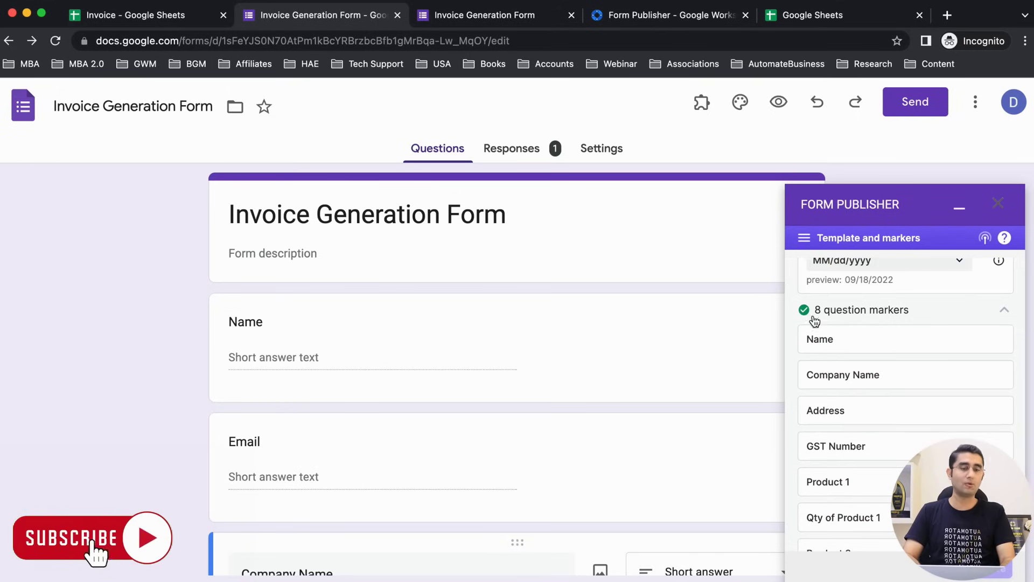
scroll(834, 339, down, 1)
scroll(647, 410, down, 2)
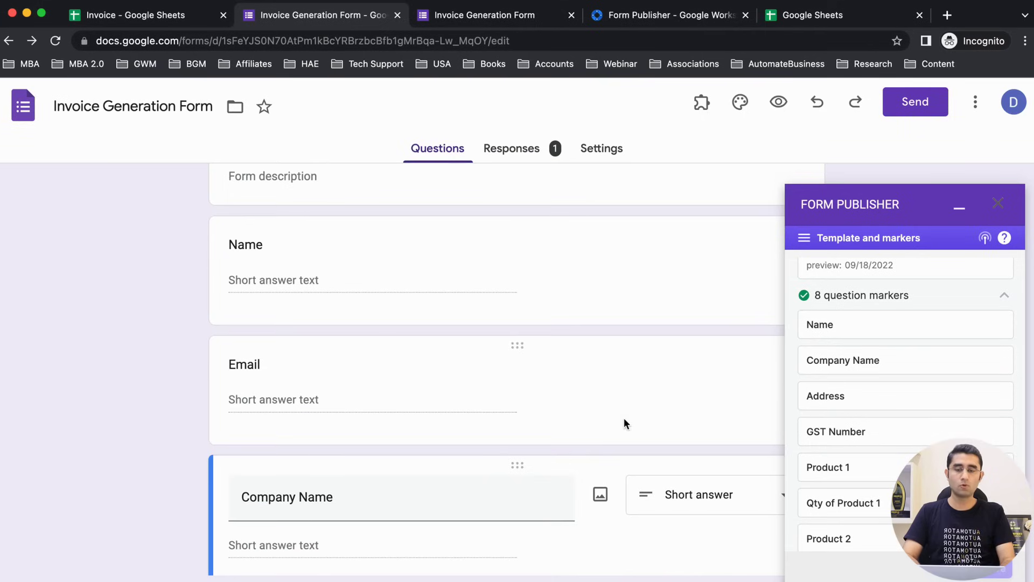
scroll(881, 415, down, 1)
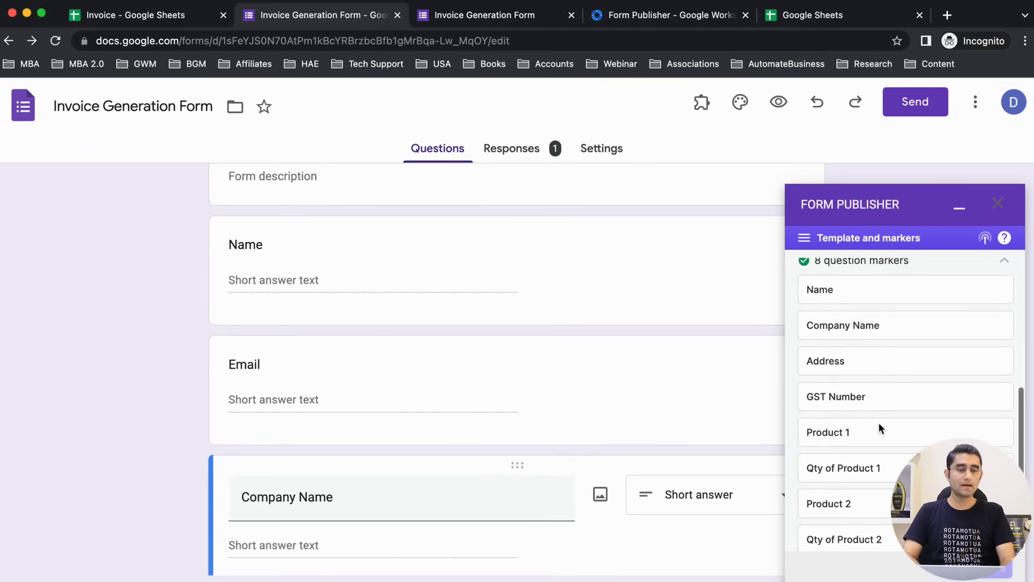
scroll(612, 433, down, 2)
scroll(612, 433, down, 3)
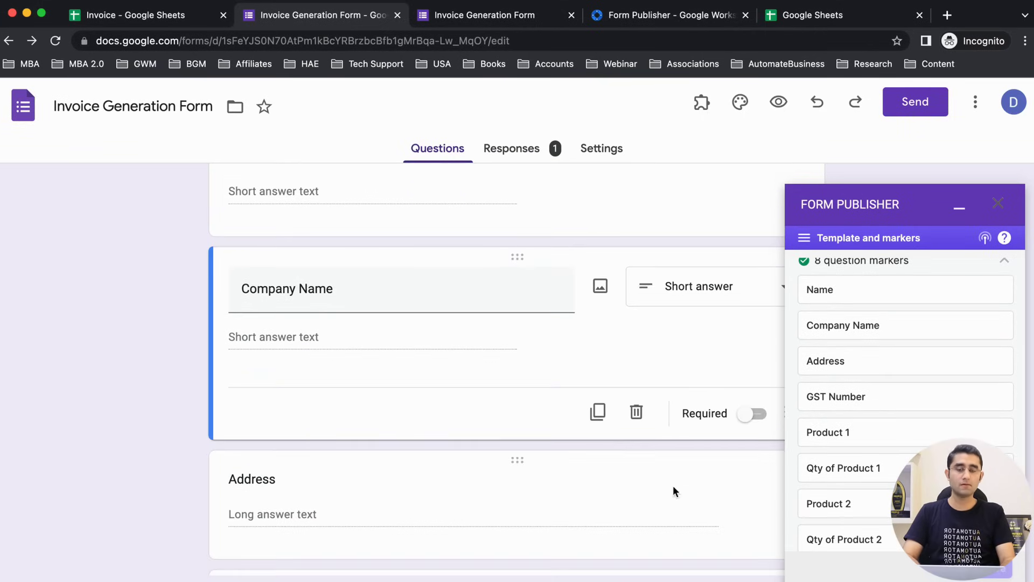
scroll(852, 390, down, 1)
scroll(461, 526, down, 5)
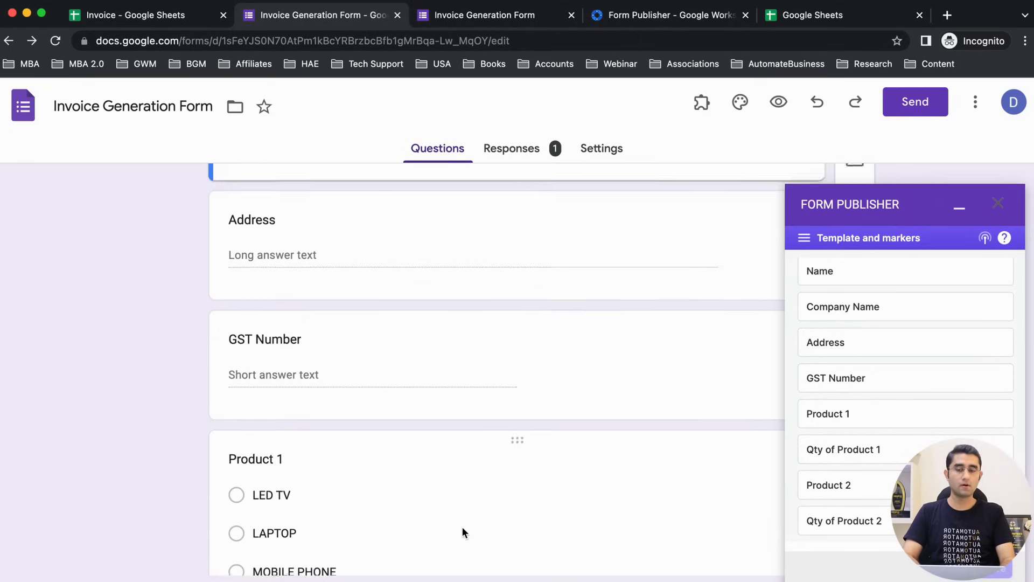
scroll(596, 492, down, 3)
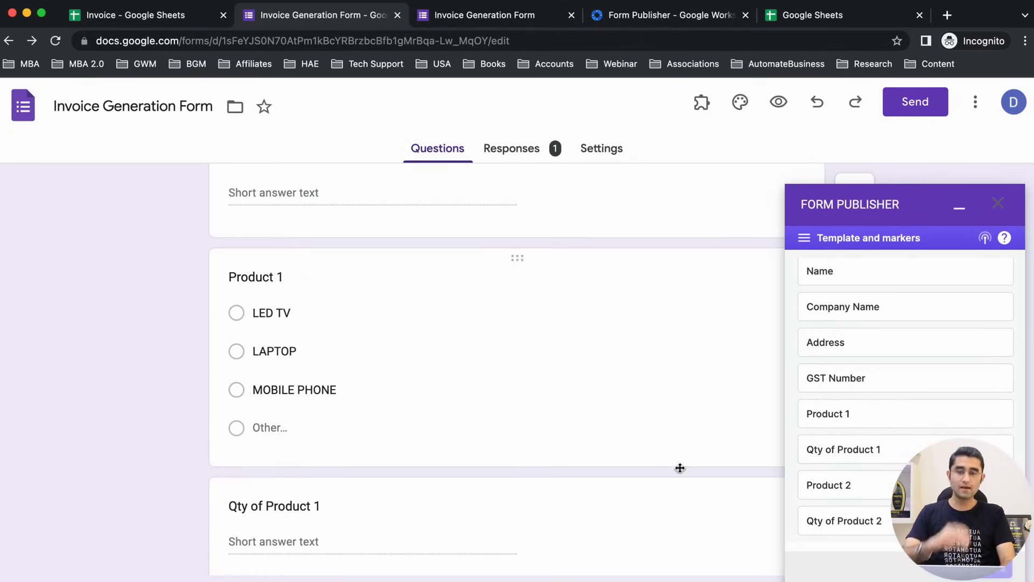
Step: Review the Invoice sheet's F19 formula and Sheet2 price table, then return to the form
click(132, 17)
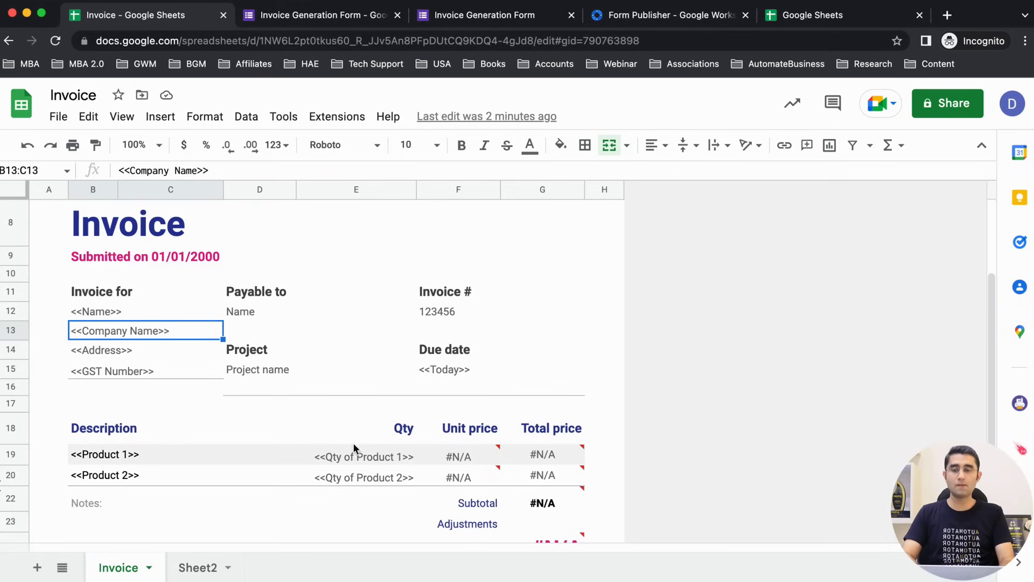
scroll(341, 471, down, 2)
scroll(342, 470, up, 5)
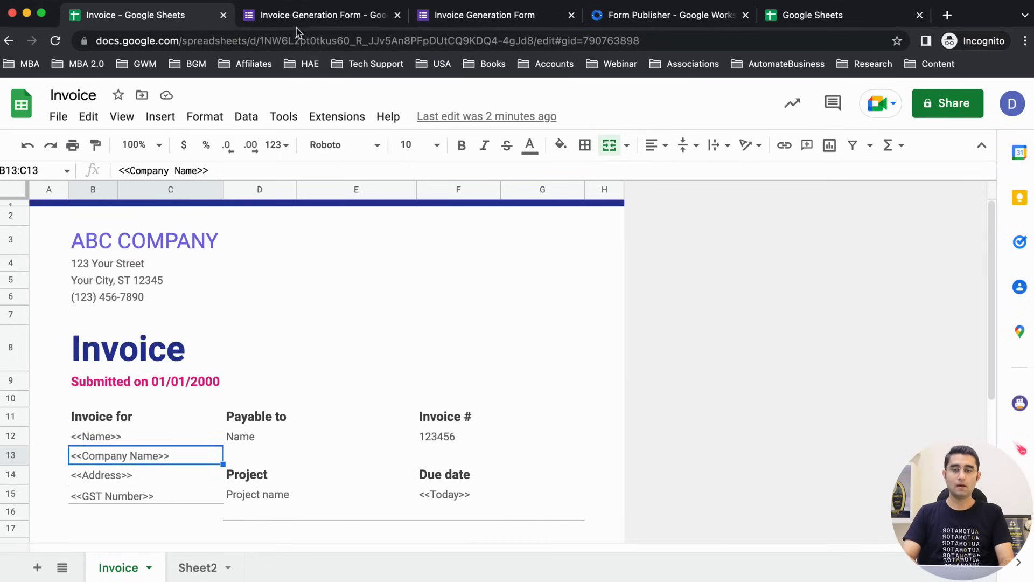
scroll(359, 294, down, 1)
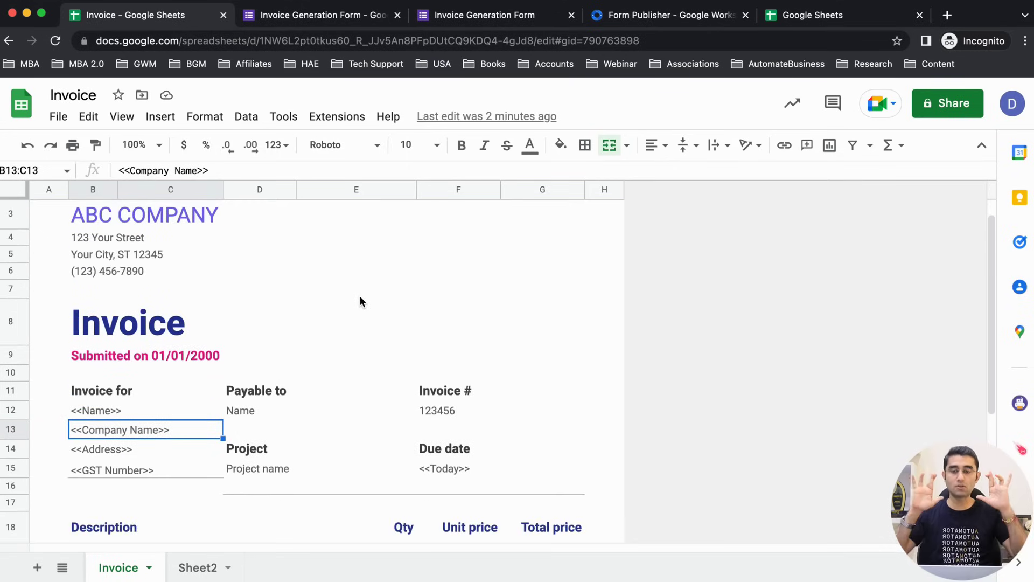
scroll(360, 296, down, 3)
click(451, 374)
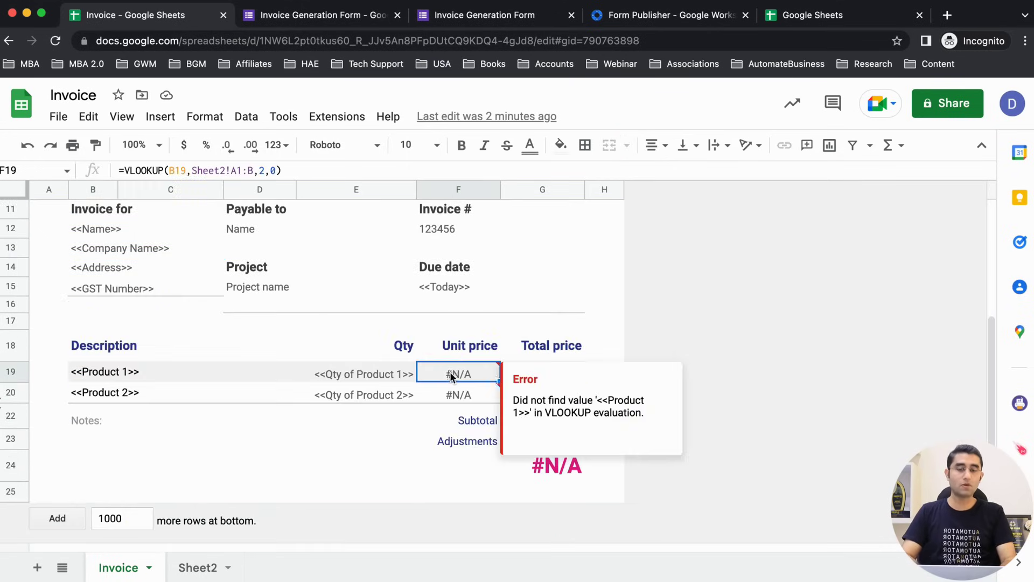
click(194, 567)
click(117, 572)
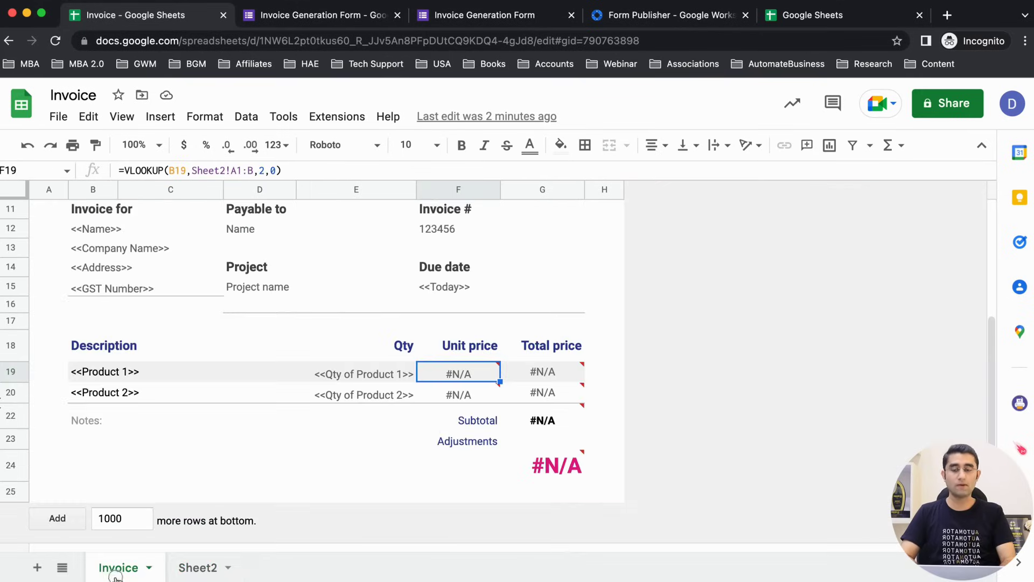
click(306, 18)
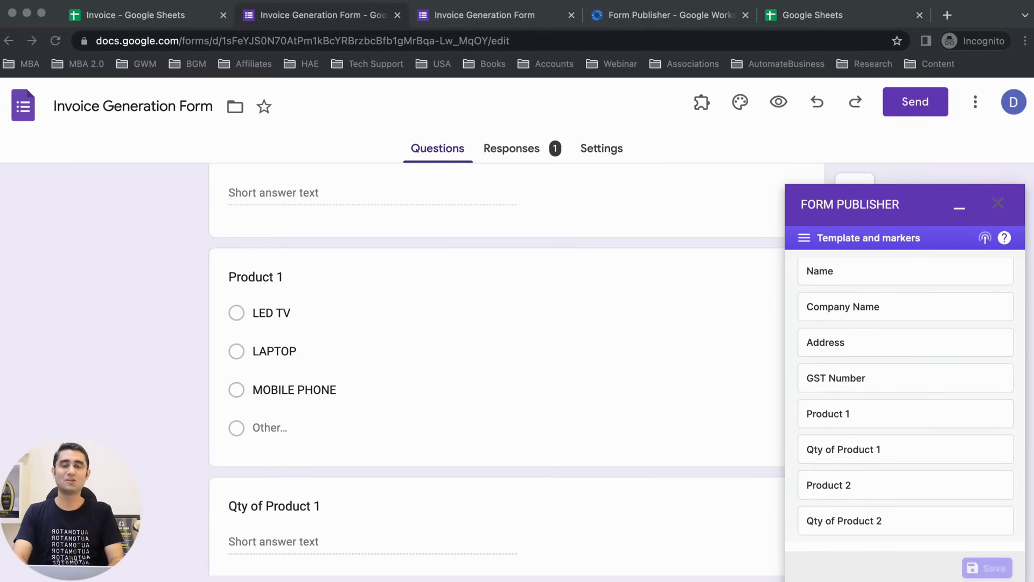
Step: Refresh the Invoice template markers and confirm files go to Form Publisher Output's Folder
scroll(921, 486, up, 5)
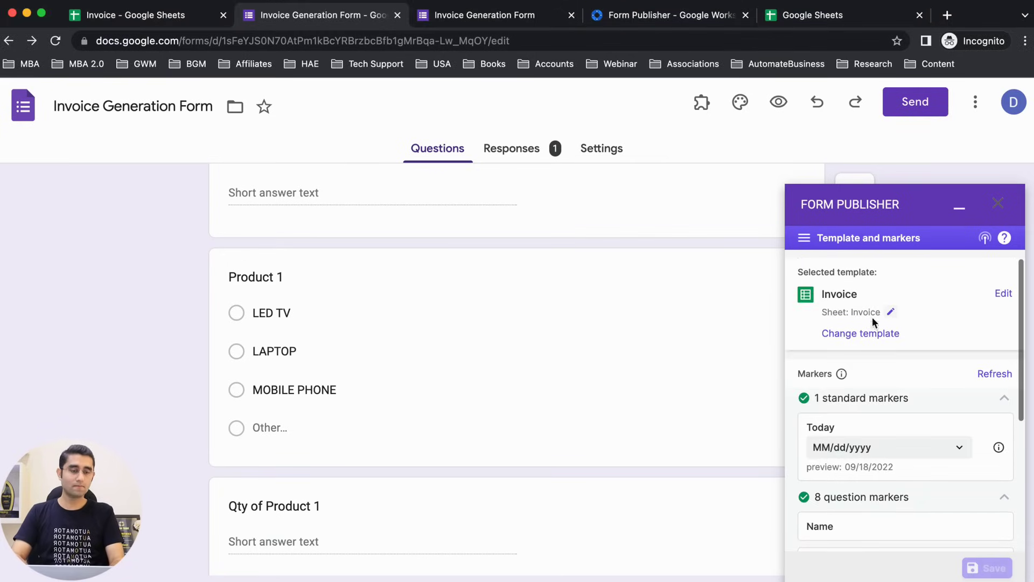
click(992, 375)
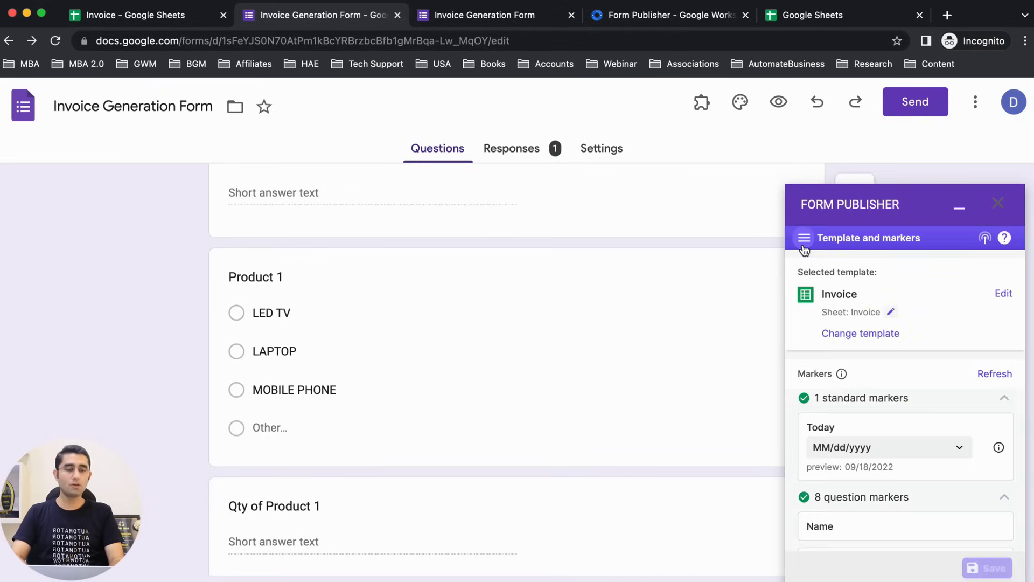
click(804, 238)
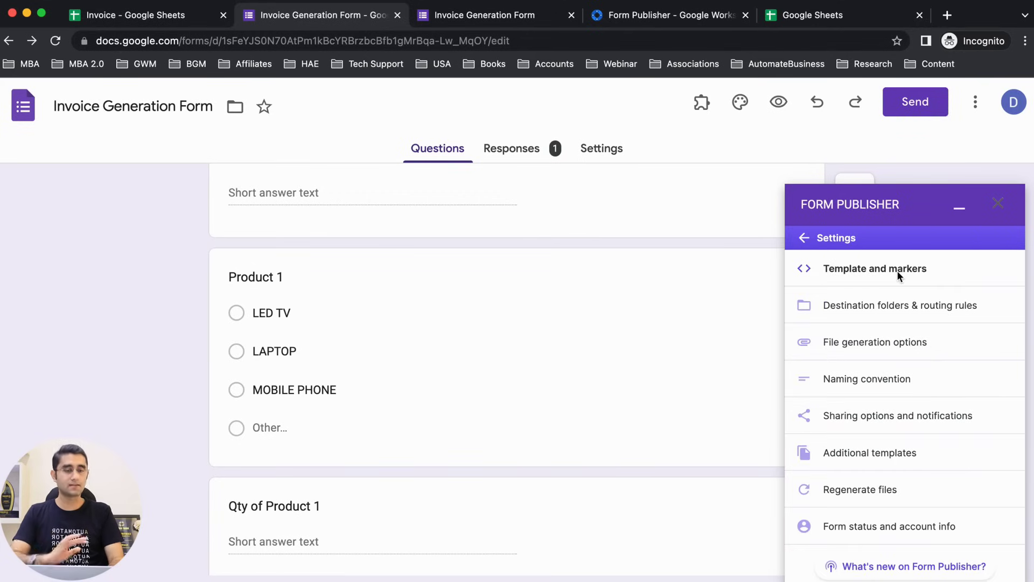
click(886, 306)
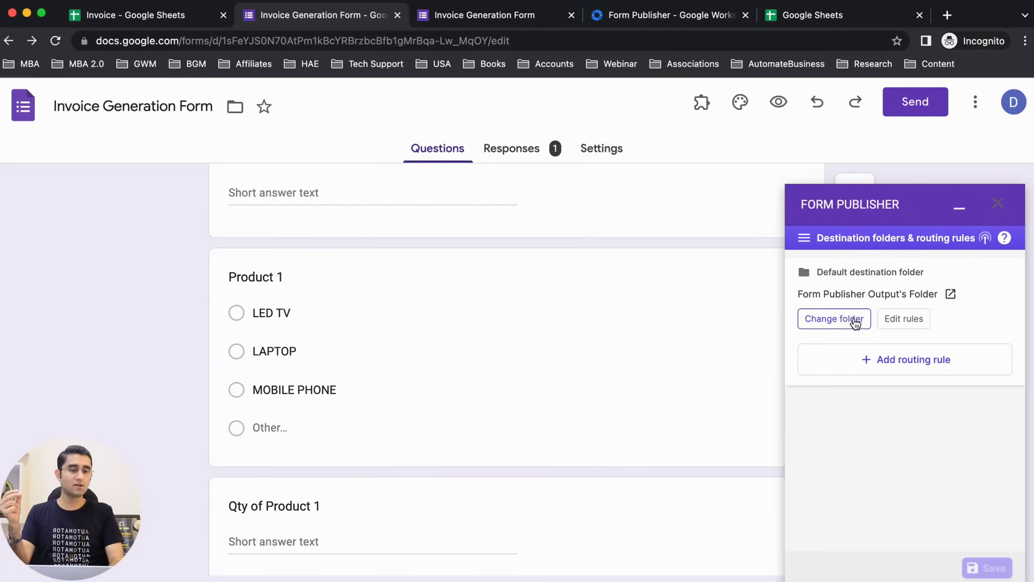
click(949, 295)
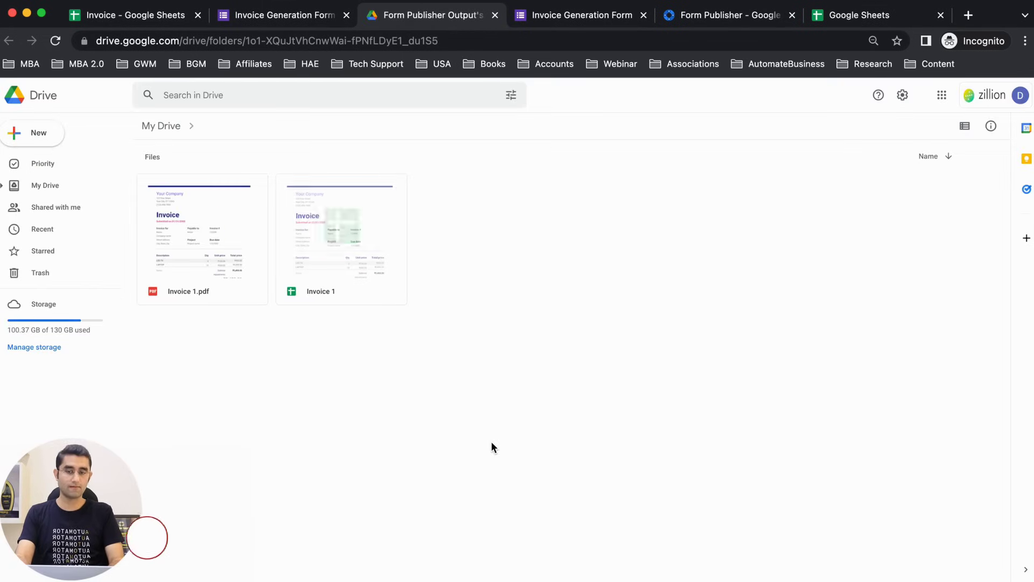
key(ctrl+shift+Tab)
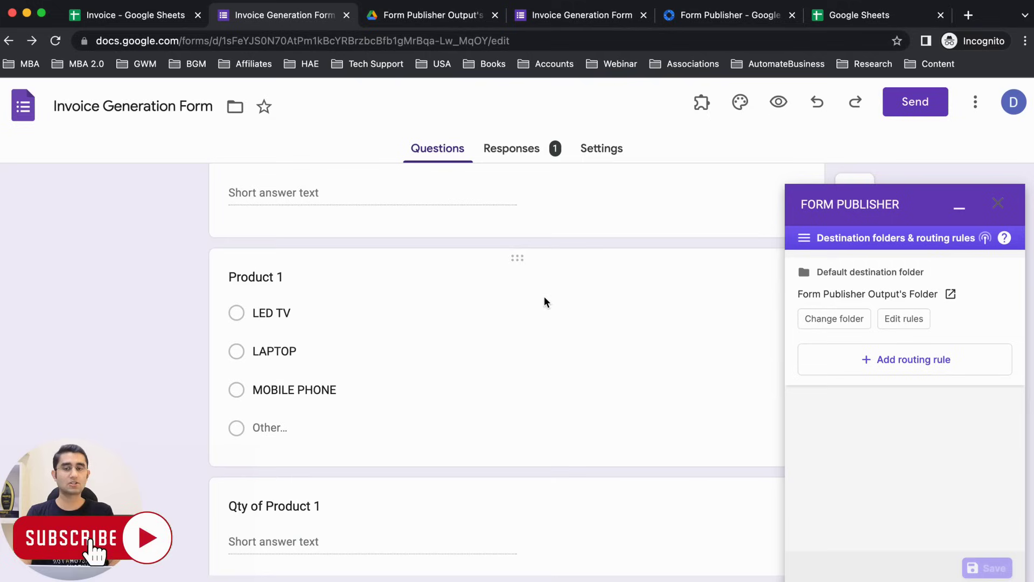
Step: Replace <<Template Title>> with <<Company Name>> in the generated files title
click(804, 238)
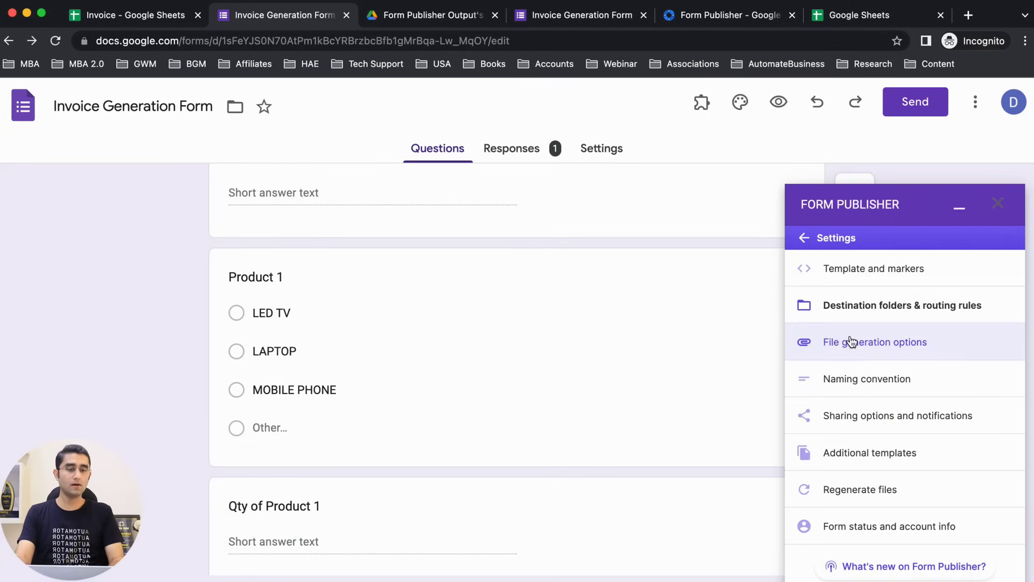
click(868, 379)
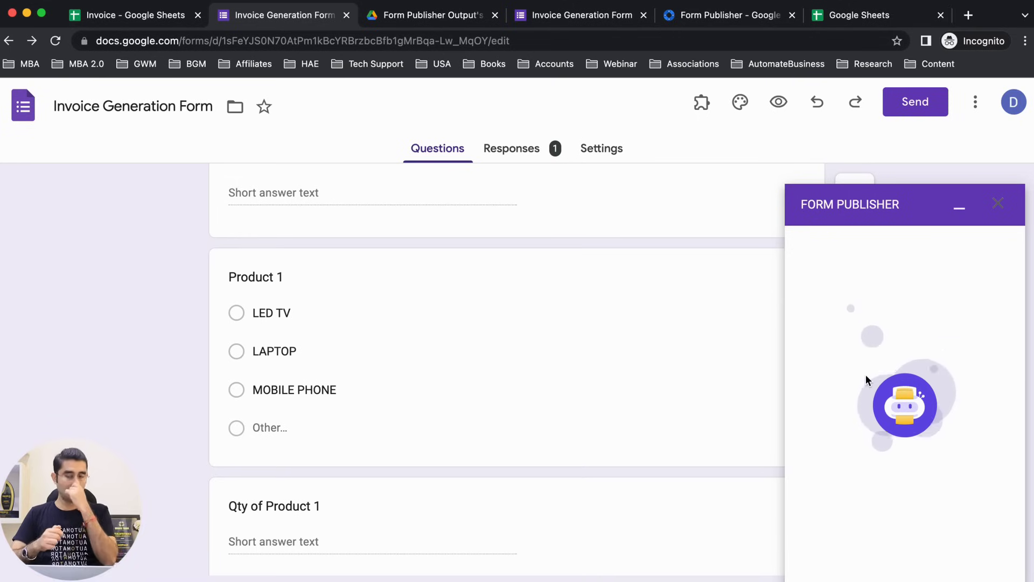
scroll(625, 406, up, 5)
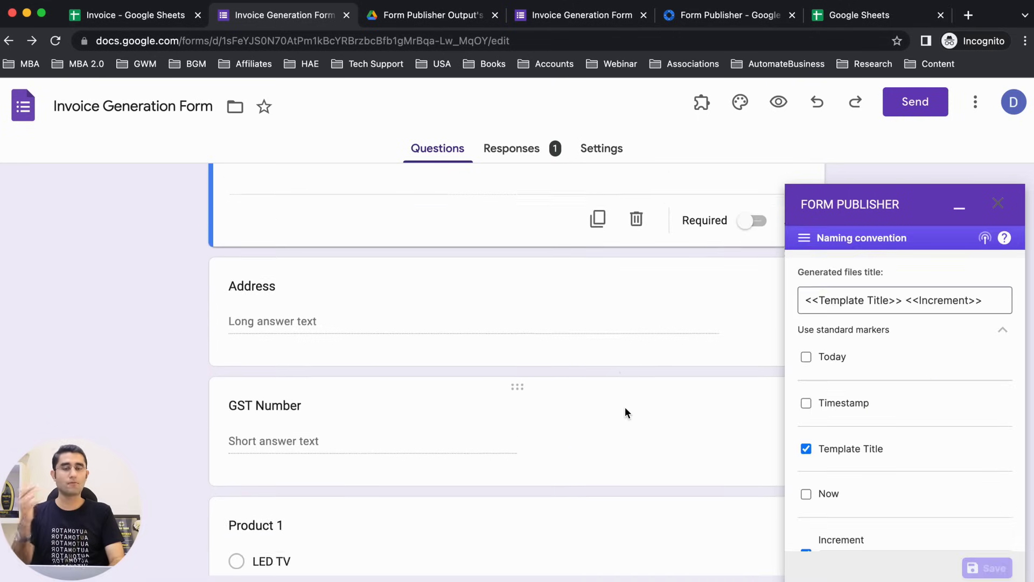
scroll(576, 330, up, 10)
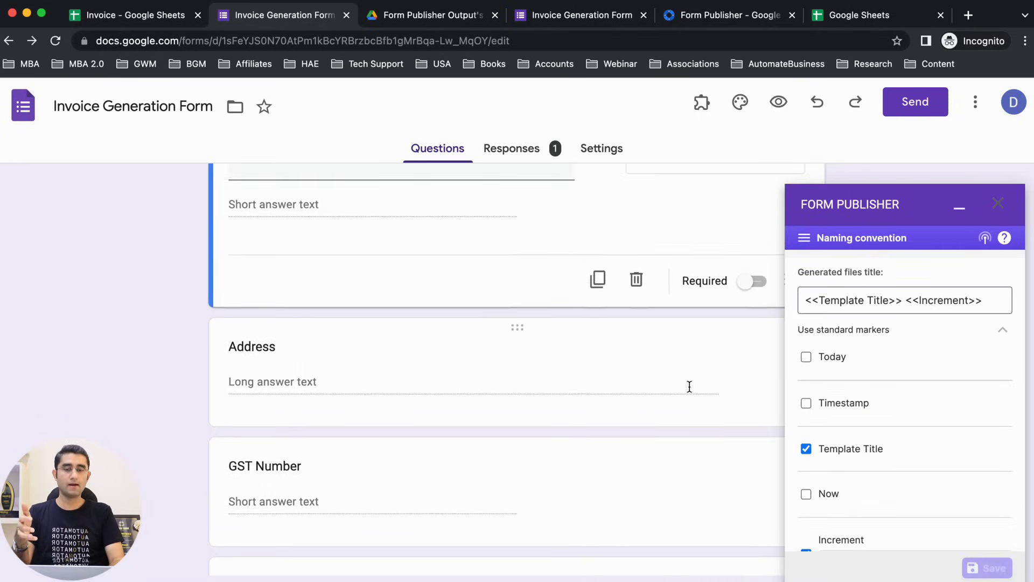
click(891, 302)
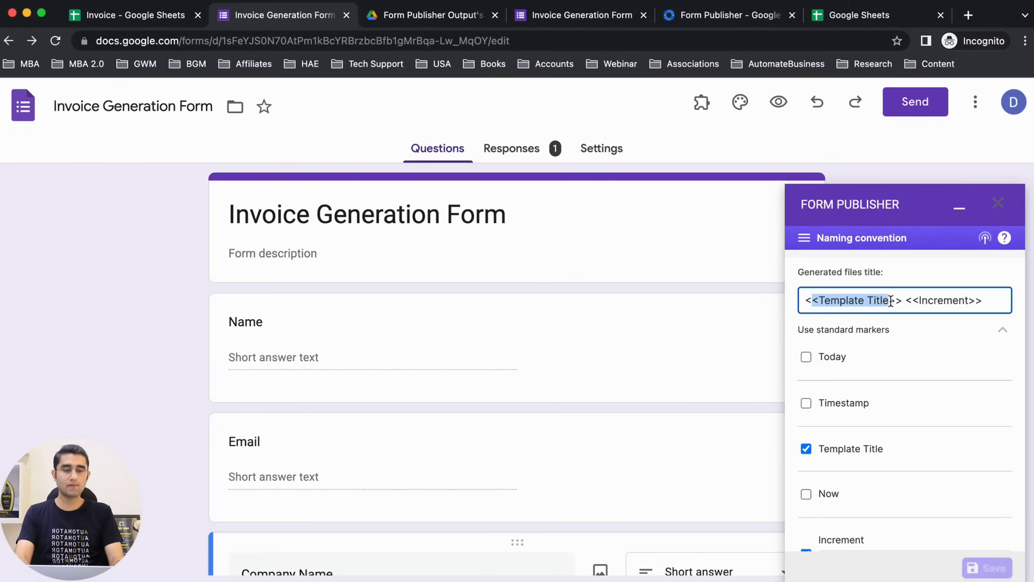
scroll(607, 406, down, 5)
triple_click(379, 388)
key(ctrl+c)
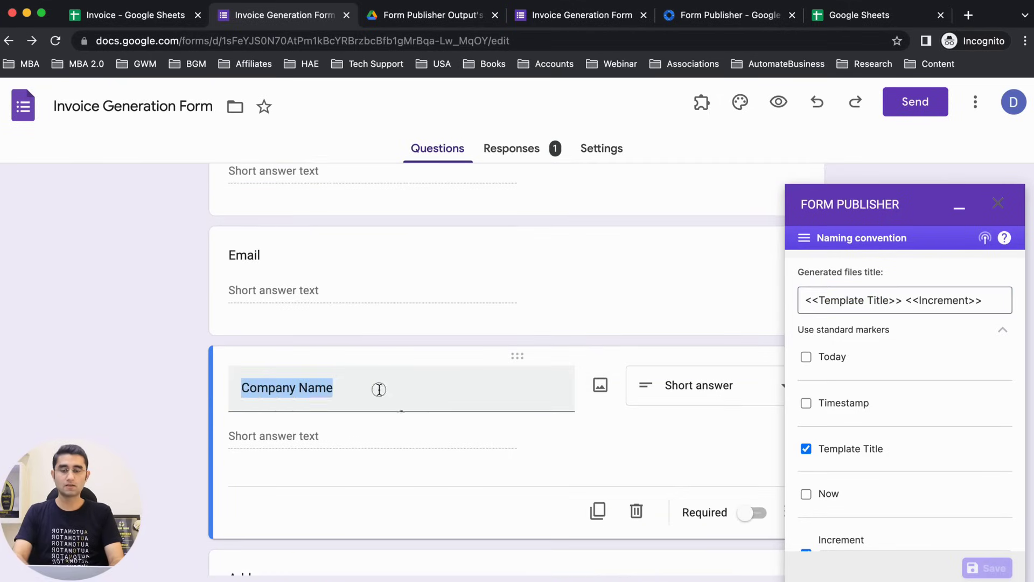
double_click(821, 300)
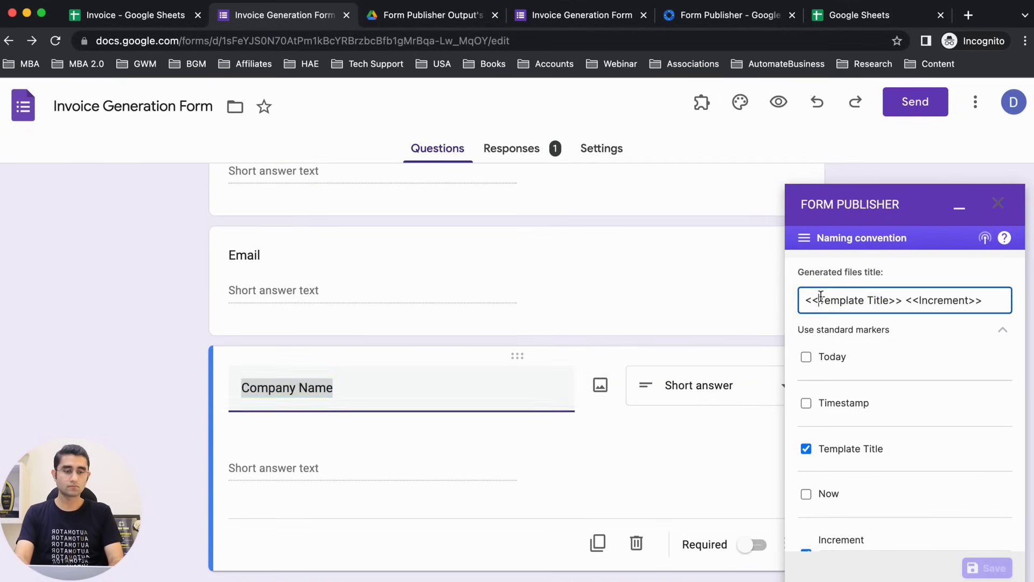
key(ctrl+v)
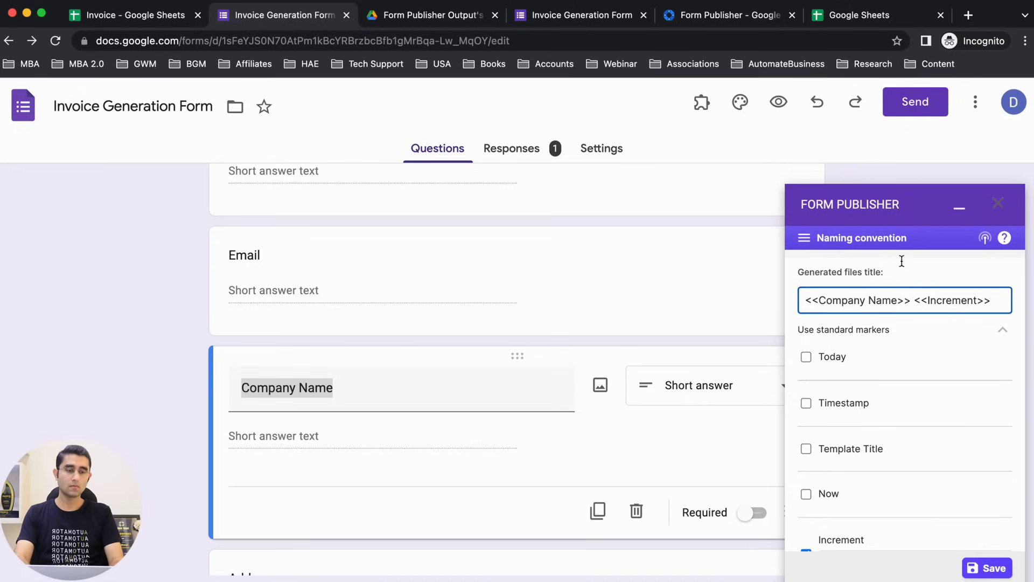
Step: Save the naming convention as <<Company Name>> <<Increment>>
click(920, 255)
scroll(908, 342, down, 2)
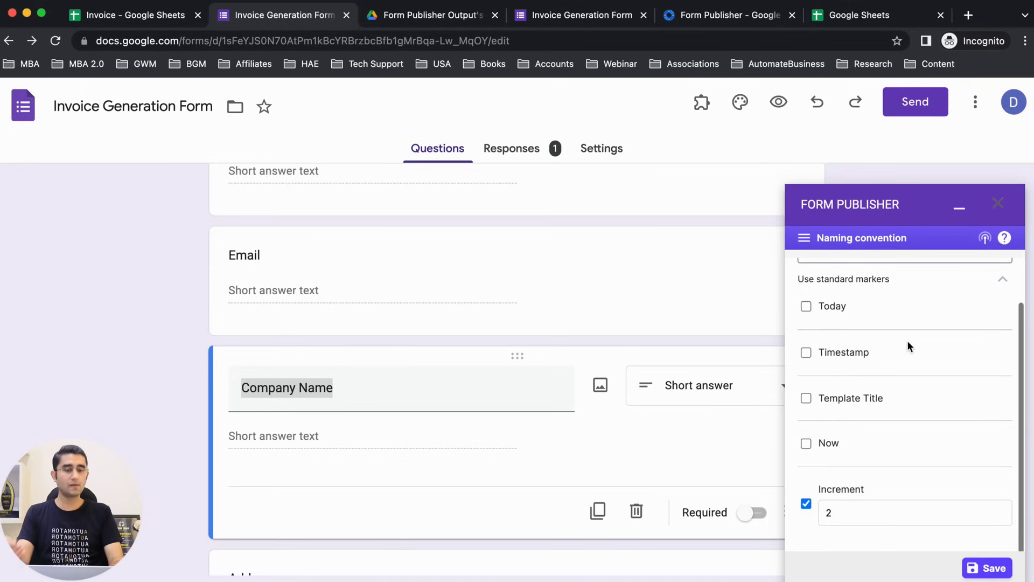
scroll(907, 341, up, 2)
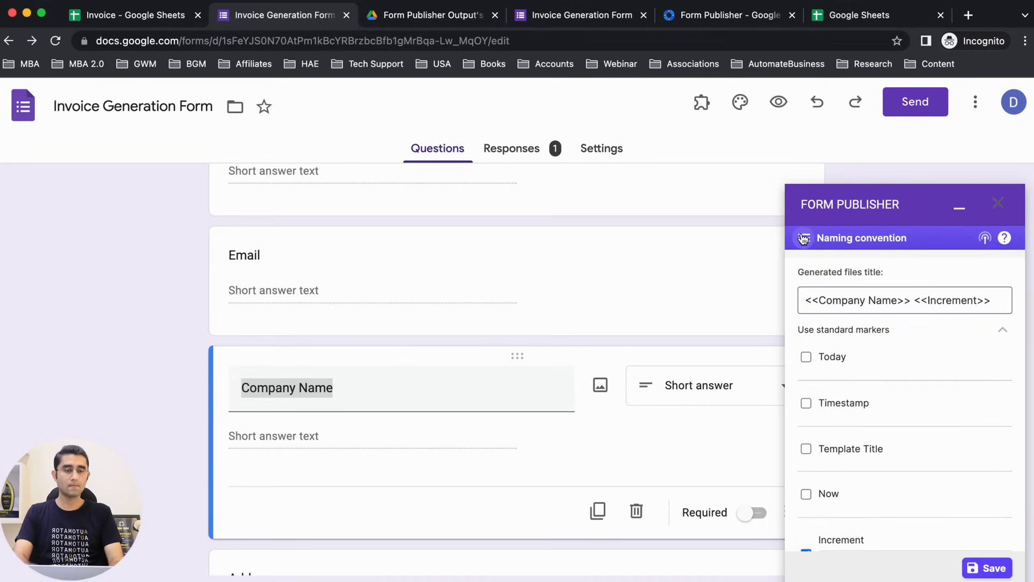
click(989, 569)
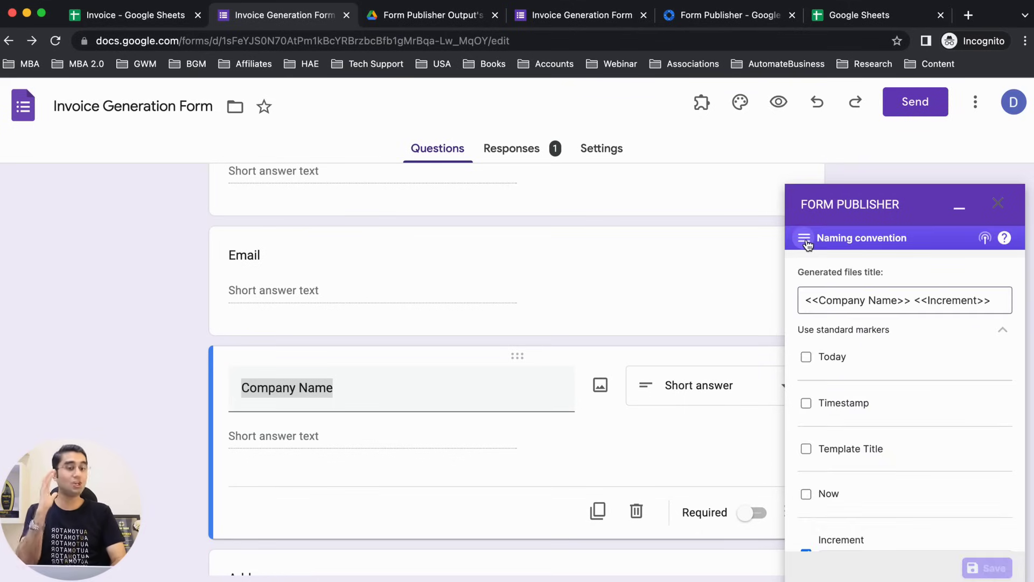
Step: Add the <<Email>> marker as a new recipient in sharing options and notifications
click(807, 241)
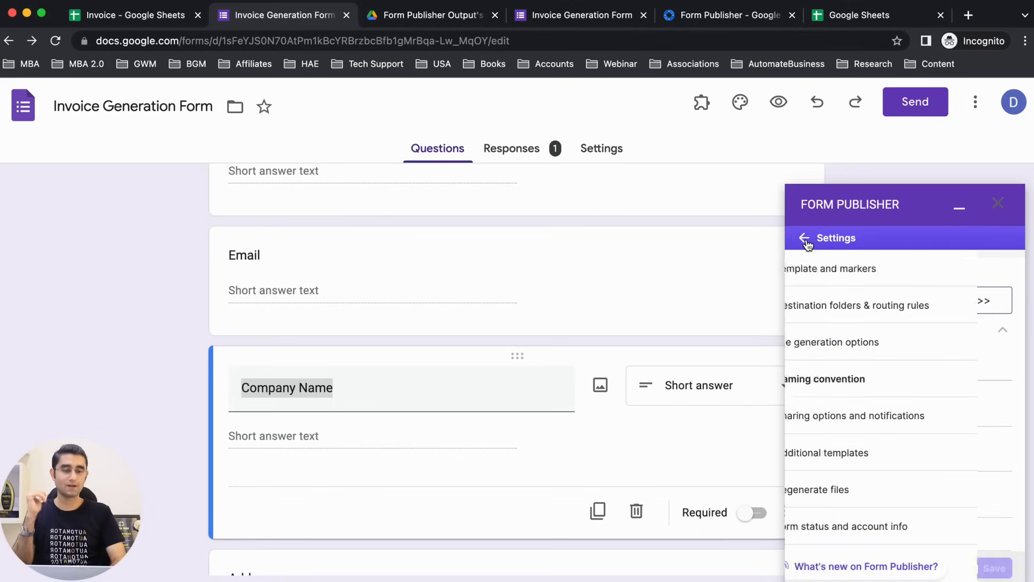
click(850, 408)
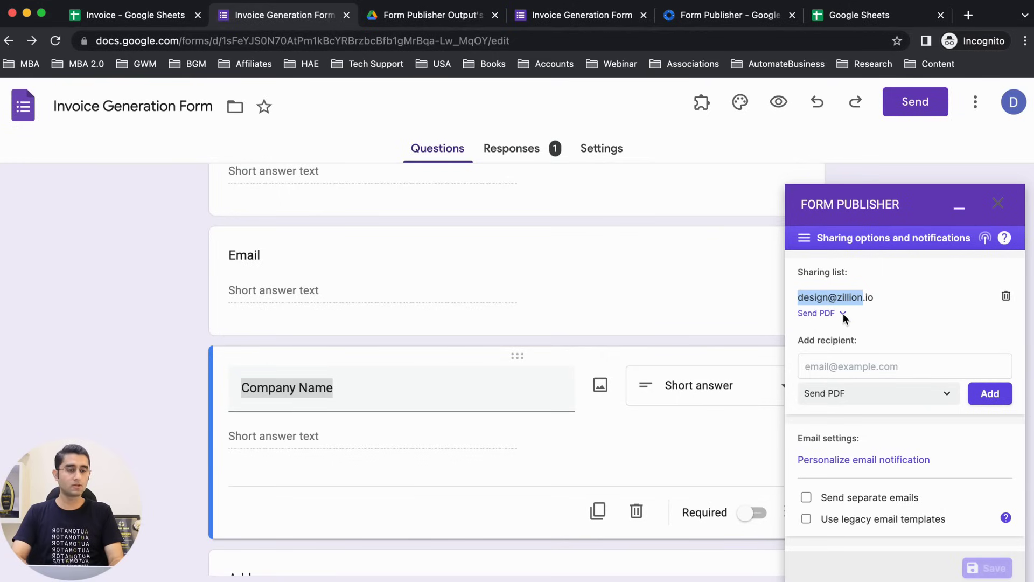
click(844, 364)
scroll(465, 381, up, 4)
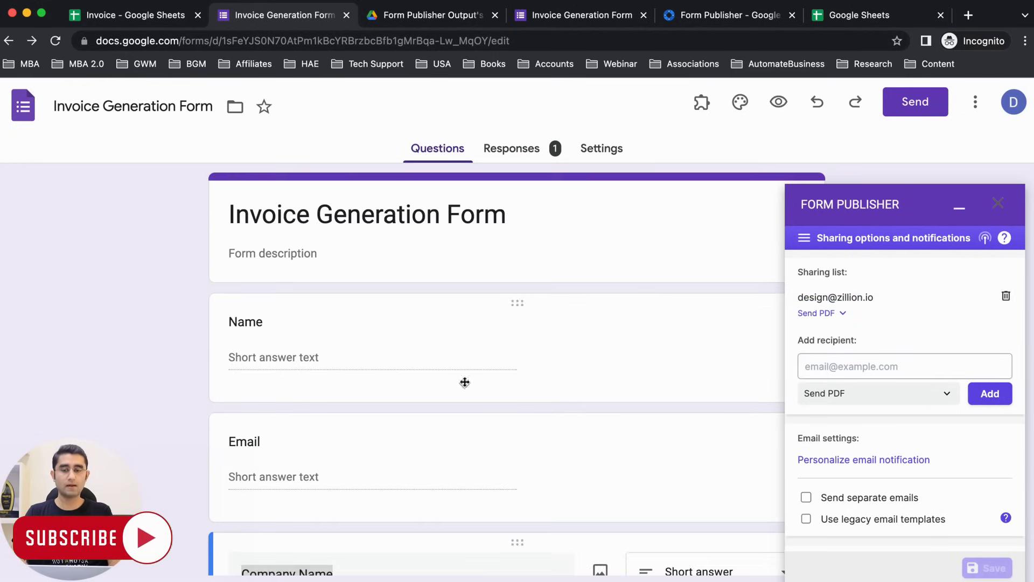
click(277, 448)
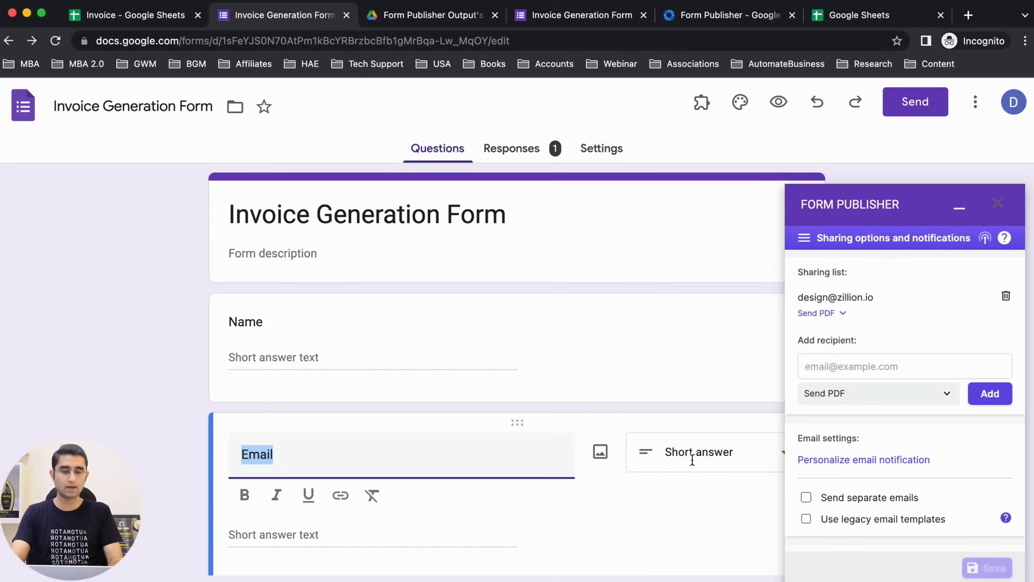
click(820, 360)
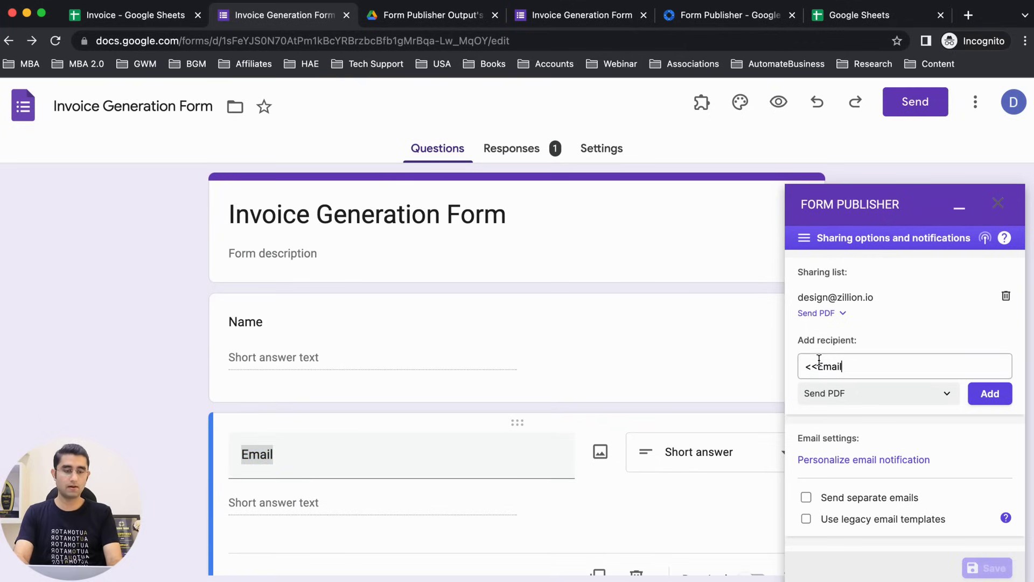
Step: Keep Send PDF as what the <<Email>> recipient receives
click(830, 399)
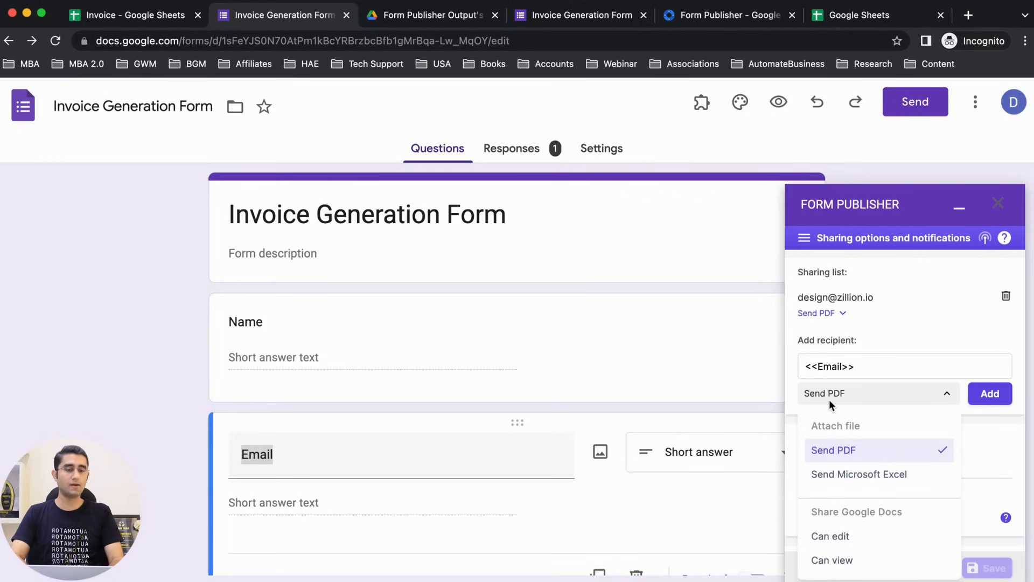
click(855, 450)
click(861, 396)
scroll(861, 437, down, 1)
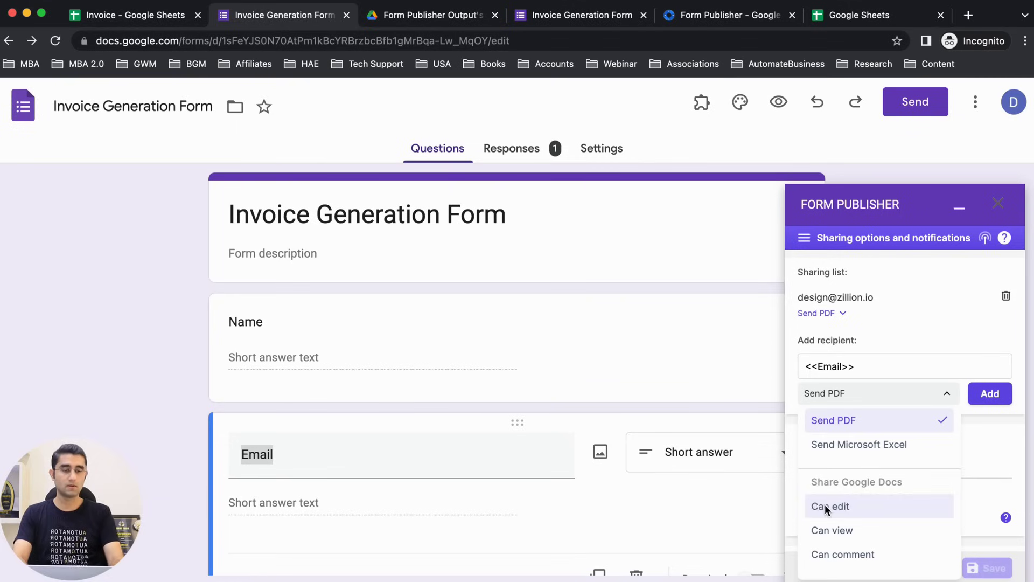
click(811, 248)
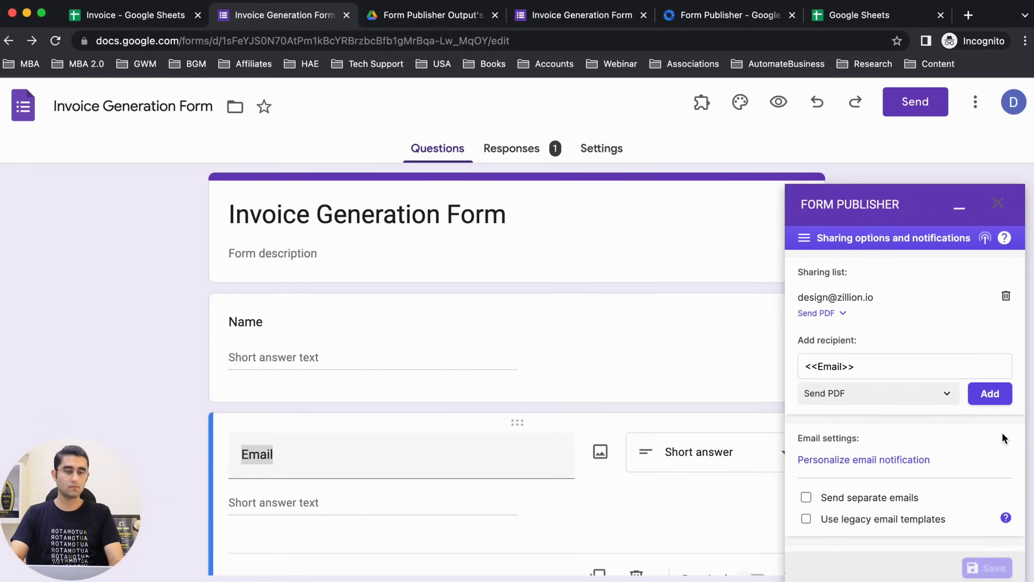
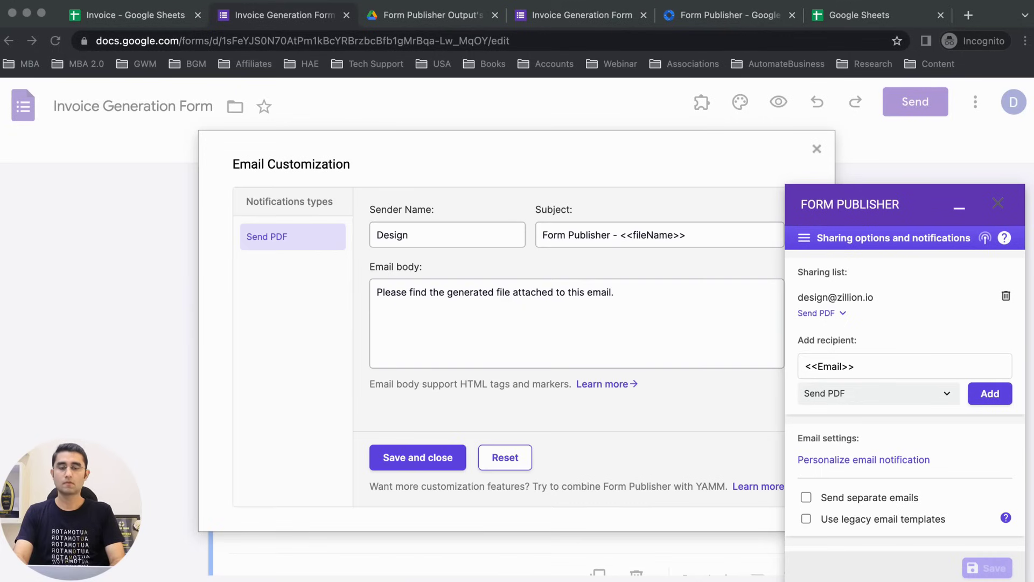
Step: Replace the PDF email's sender name with no-reply
click(447, 236)
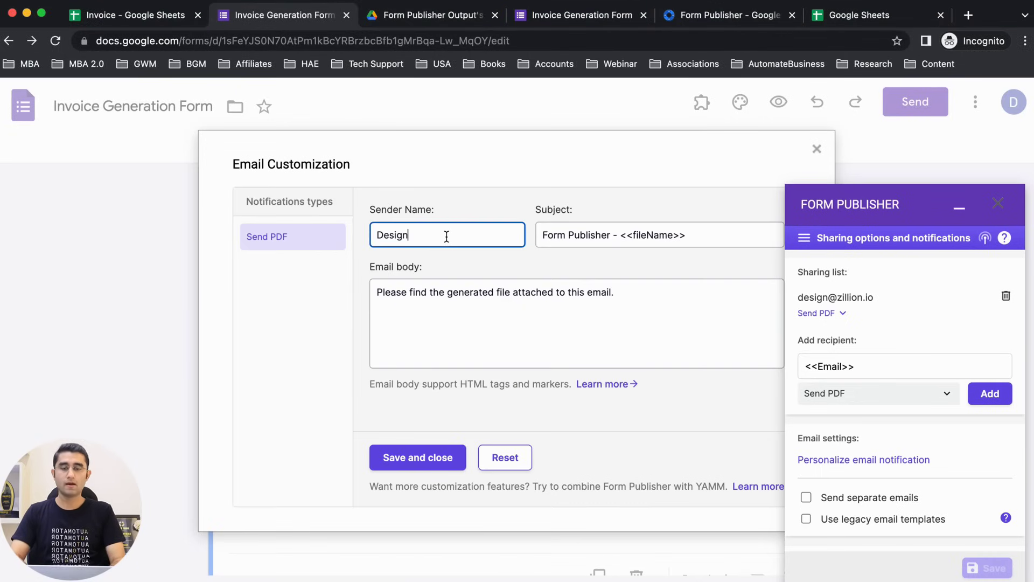
key(super+a)
key(BackSpace)
text(no-rep)
drag(426, 211, 379, 215)
click(426, 254)
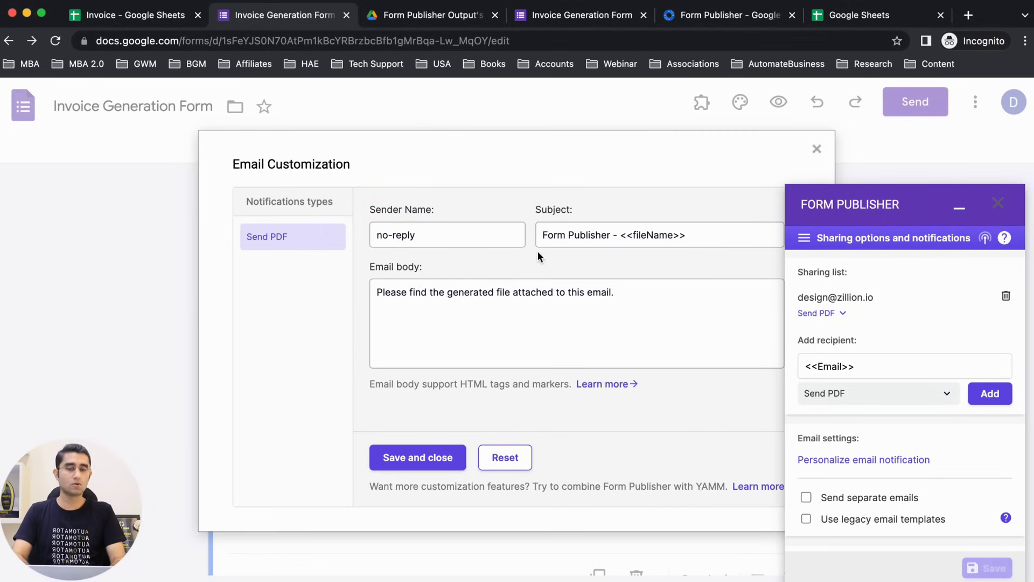
Step: Begin the email body with 'Dear Client,' on its own line and save the email settings
click(549, 235)
click(486, 305)
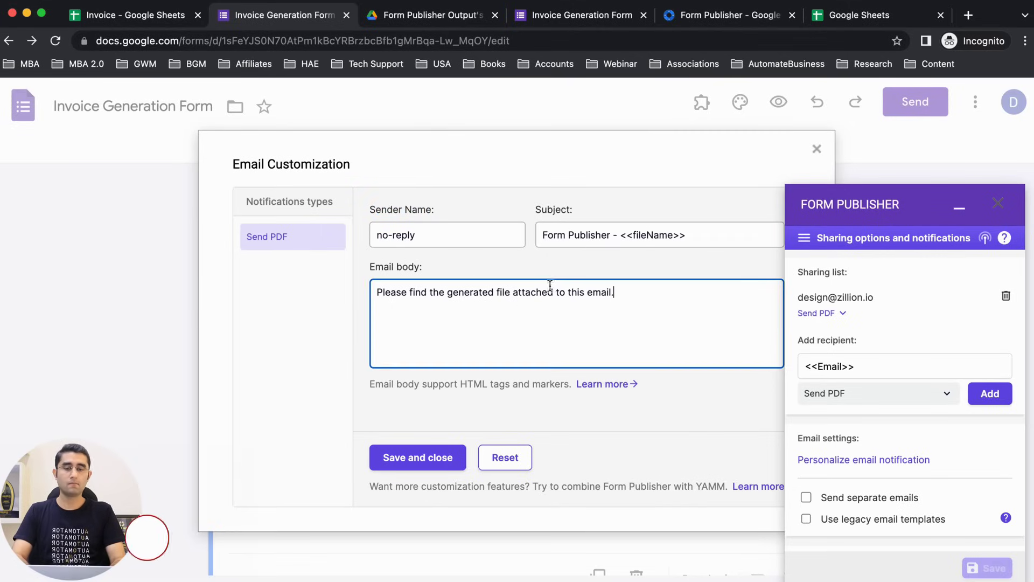
click(569, 232)
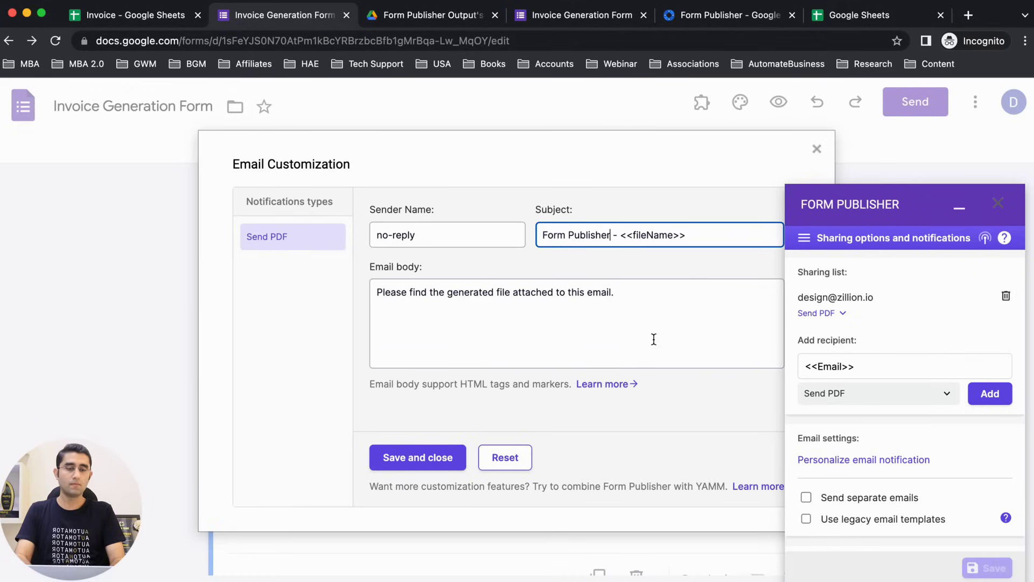
click(388, 292)
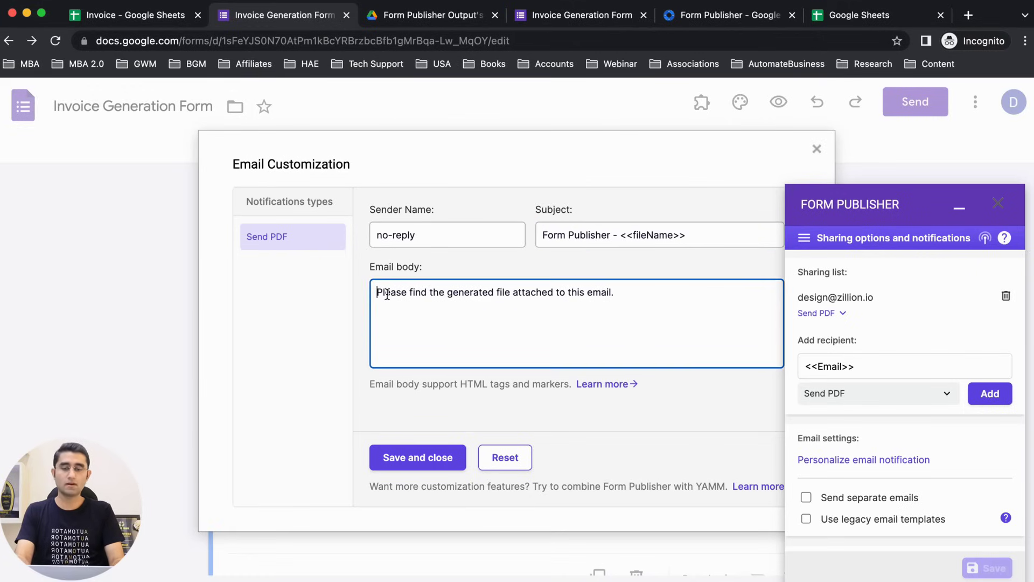
text(Dear Client,)
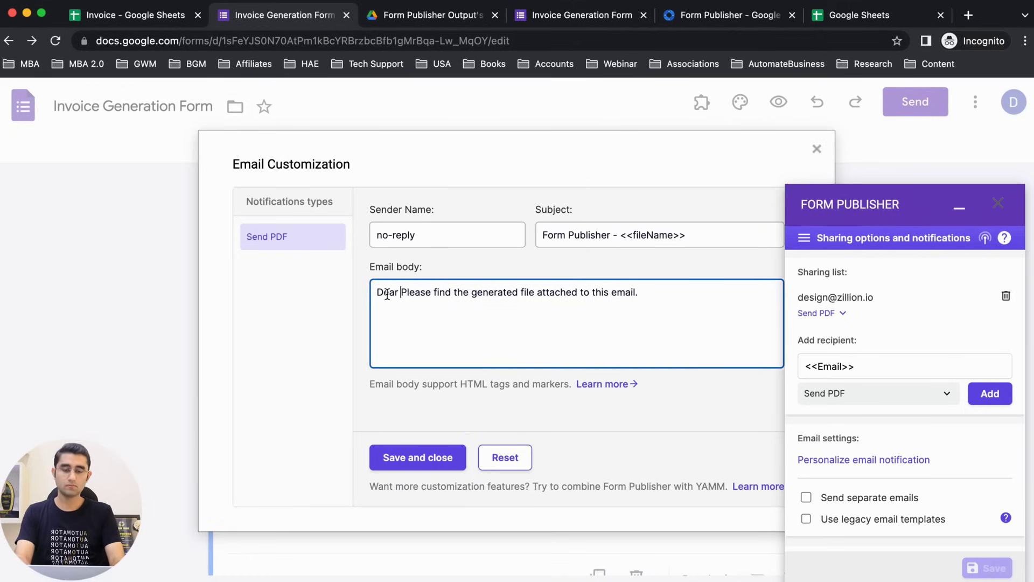
key(Return)
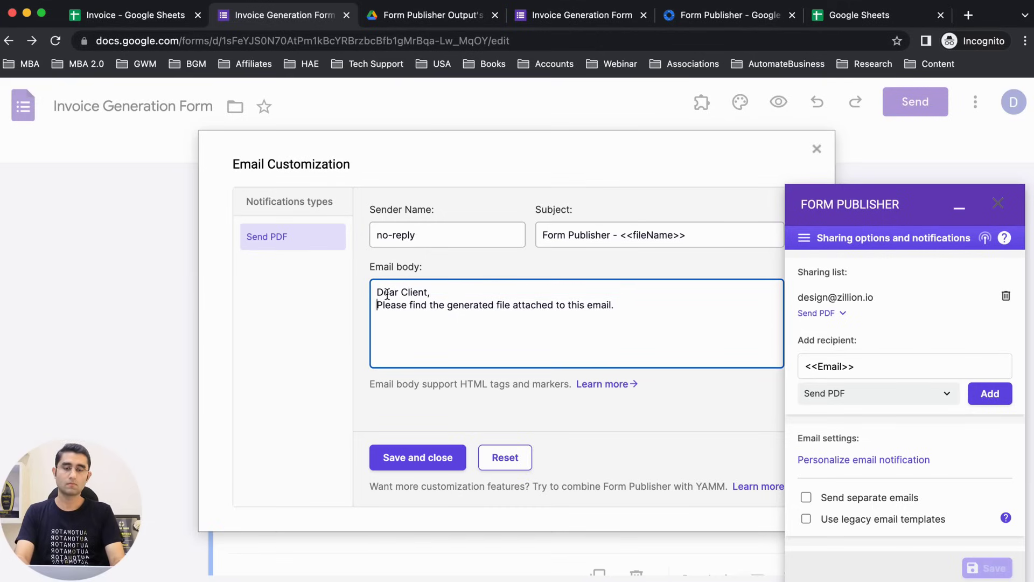
click(402, 447)
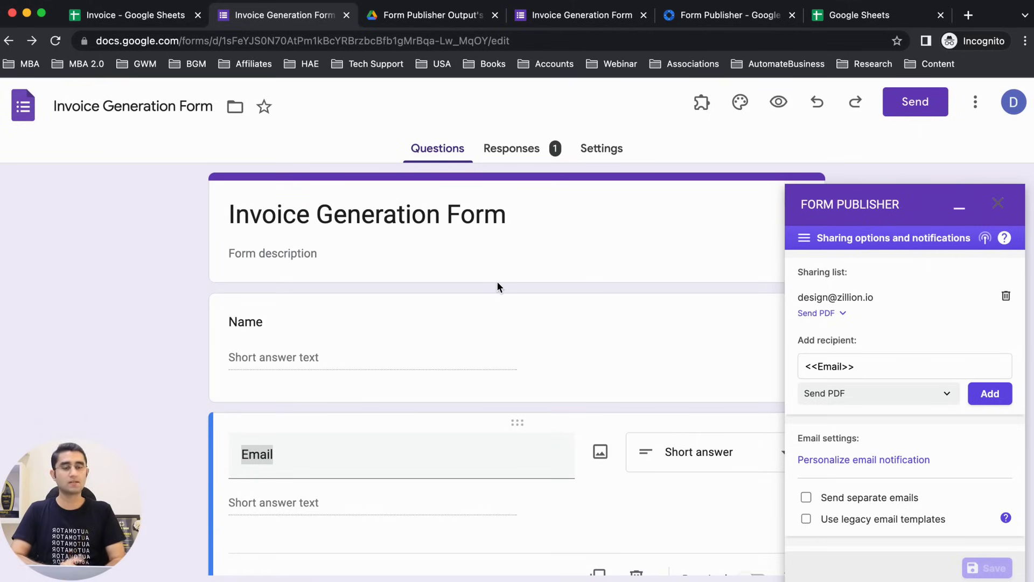
Step: Add the <<Email>> answer as a Send PDF recipient in Form Publisher
scroll(991, 482, down, 3)
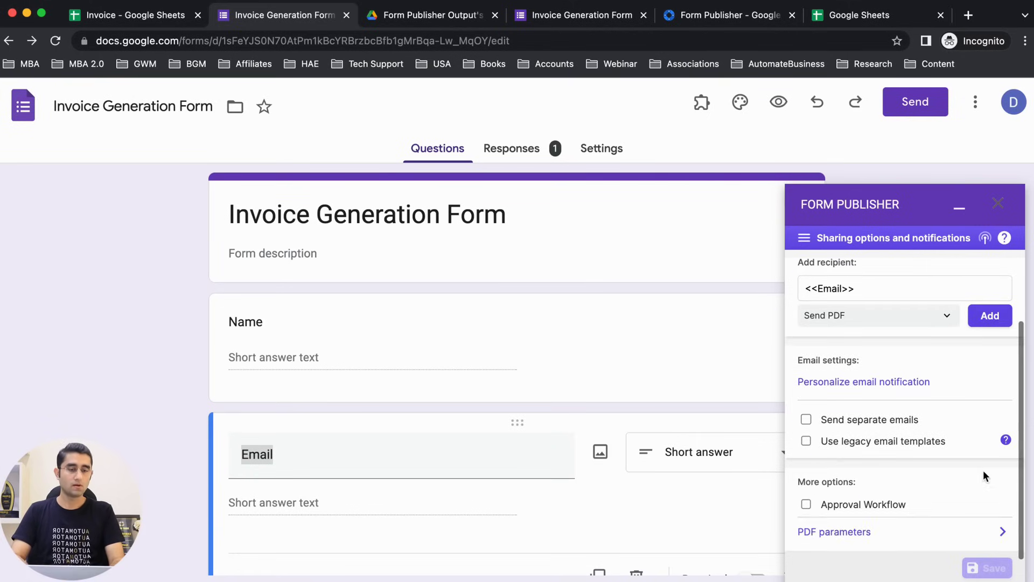
click(990, 318)
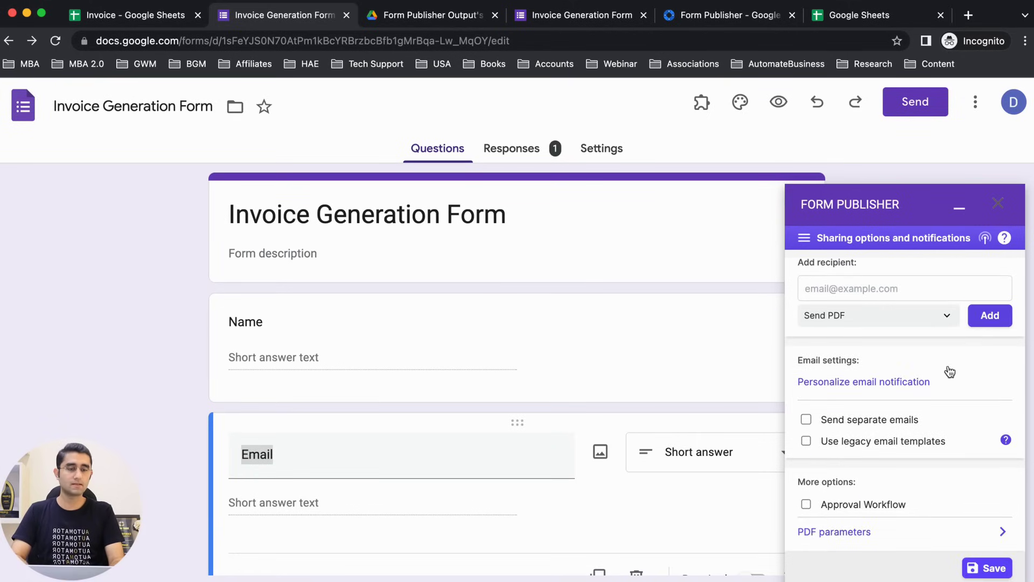
scroll(935, 383, up, 2)
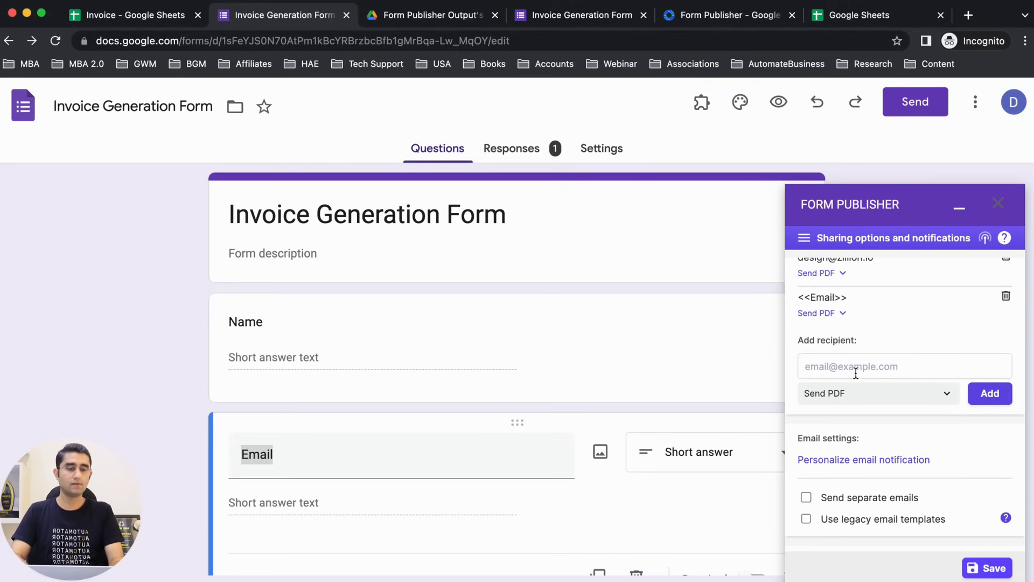
scroll(862, 332, up, 1)
drag(807, 338, 840, 338)
scroll(881, 414, down, 3)
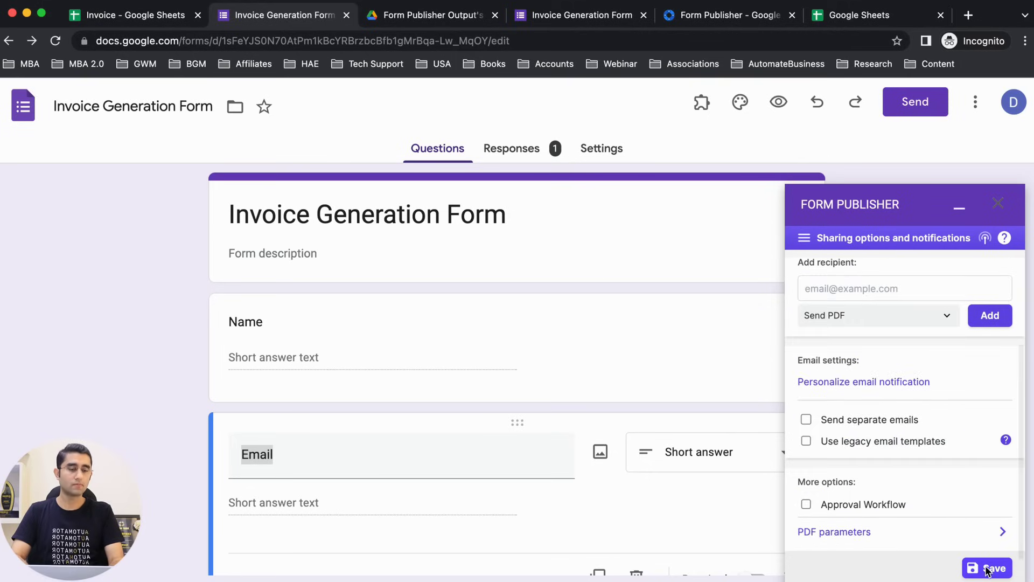
scroll(931, 510, up, 5)
scroll(932, 512, down, 3)
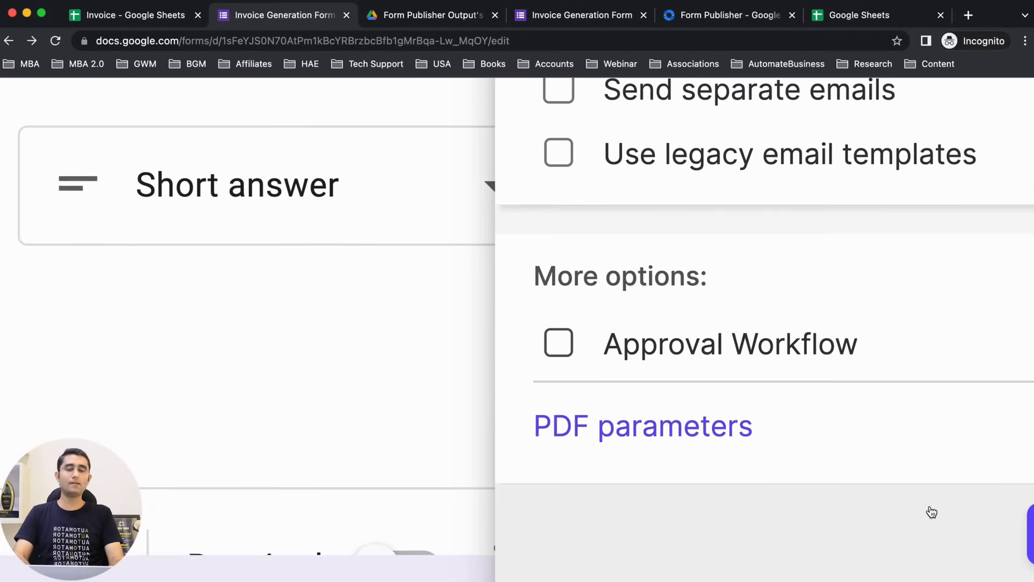
scroll(932, 512, right, 3)
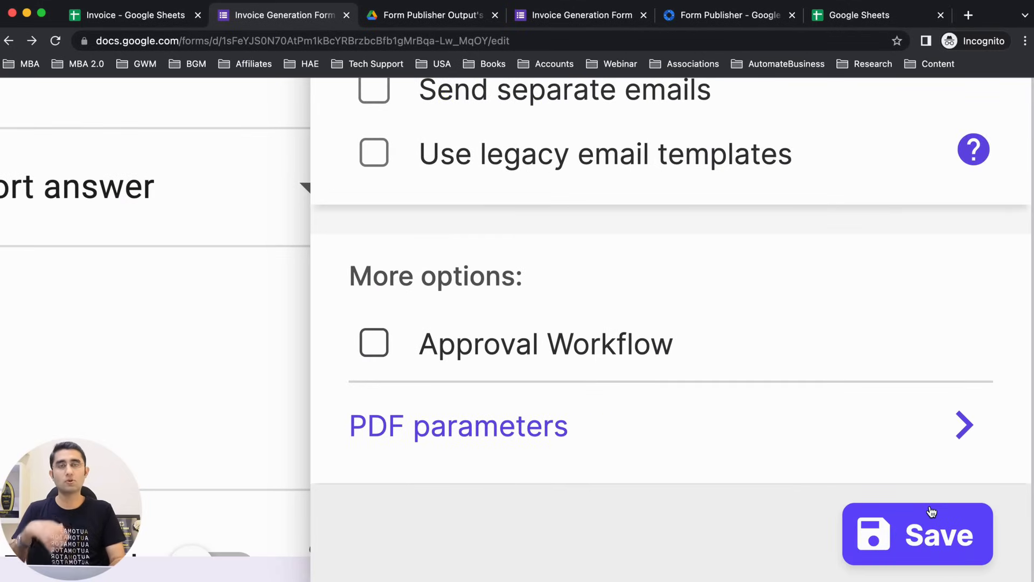
scroll(932, 511, down, 5)
click(928, 508)
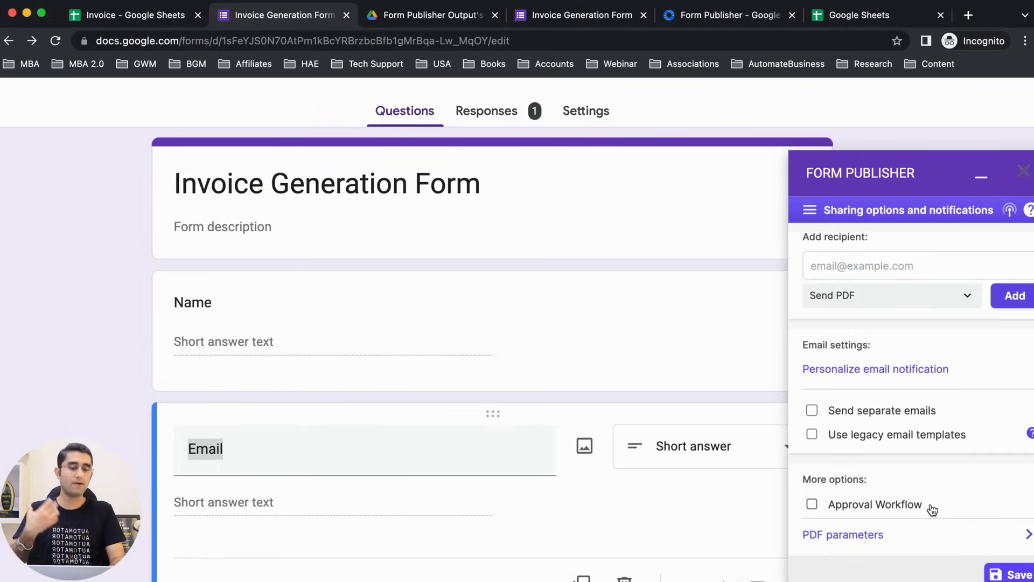
Step: Save the Form Publisher sharing settings, close the panel and preview the live form
scroll(928, 507, down, 5)
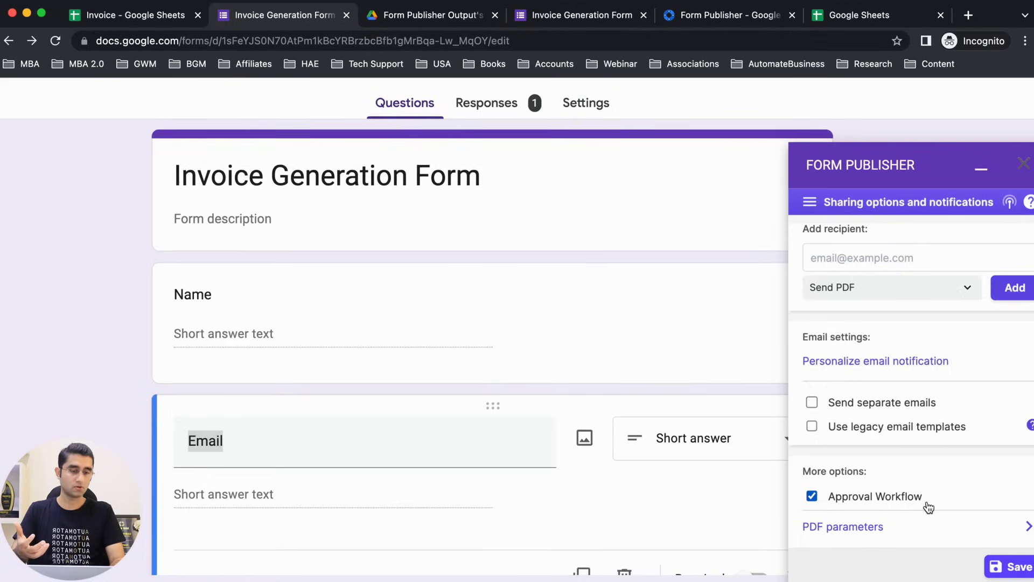
click(988, 565)
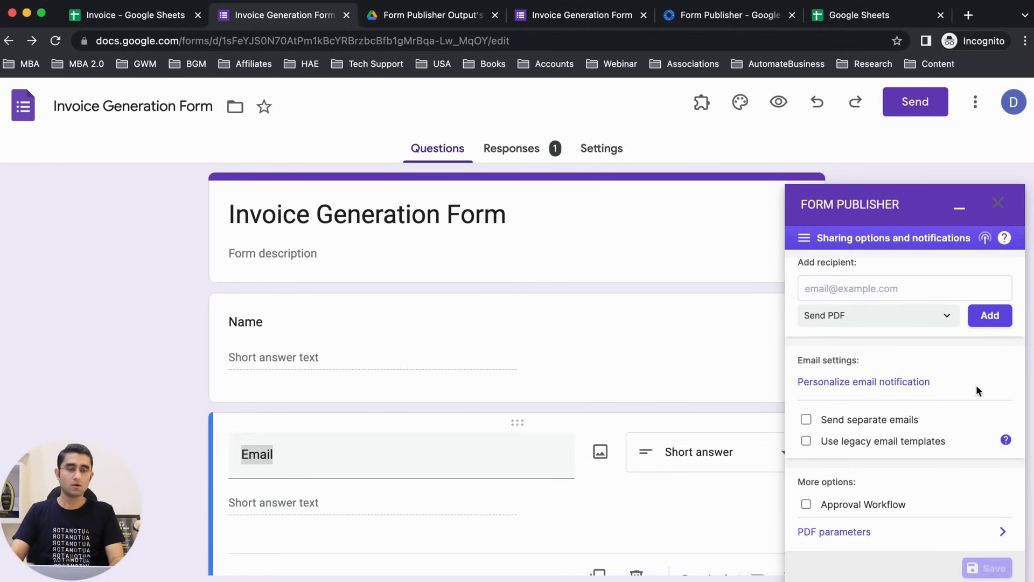
click(1000, 207)
click(785, 104)
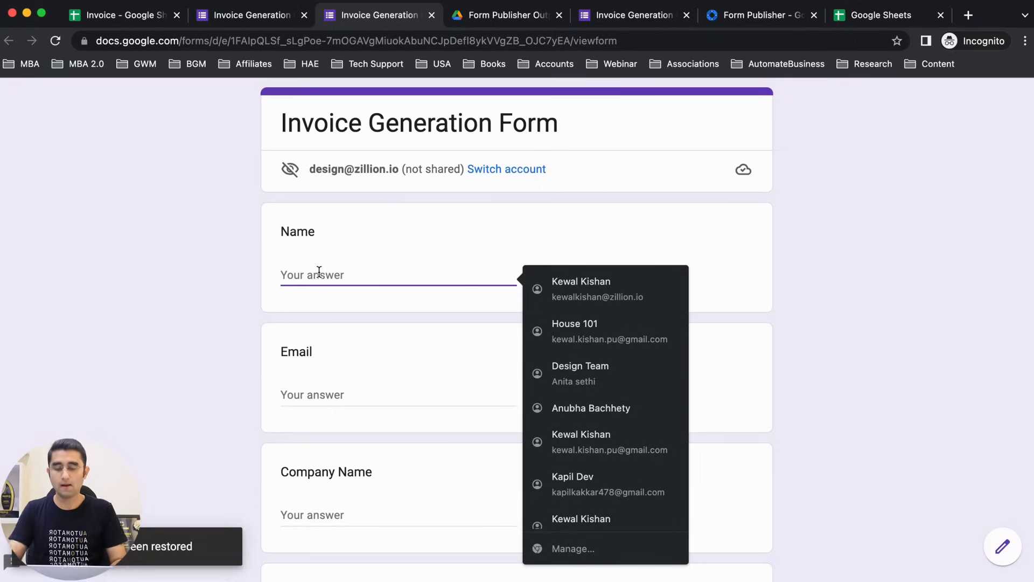
Step: Fill in the respondent's name and e-mail, and company name Zillion Analytics
text(ACE)
key(BackSpace)
key(BackSpace)
key(BackSpace)
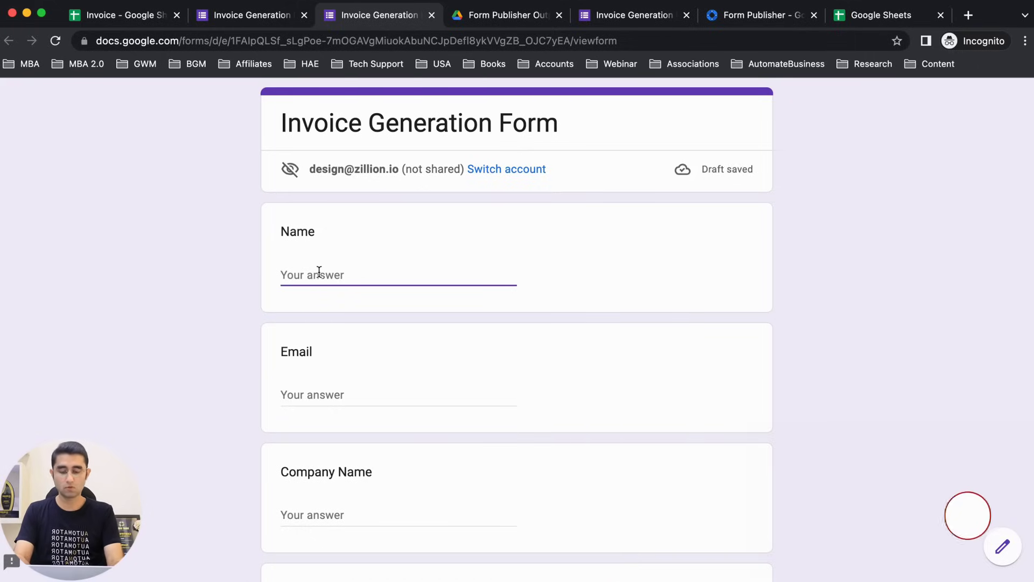
text(Kewal)
key(Tab)
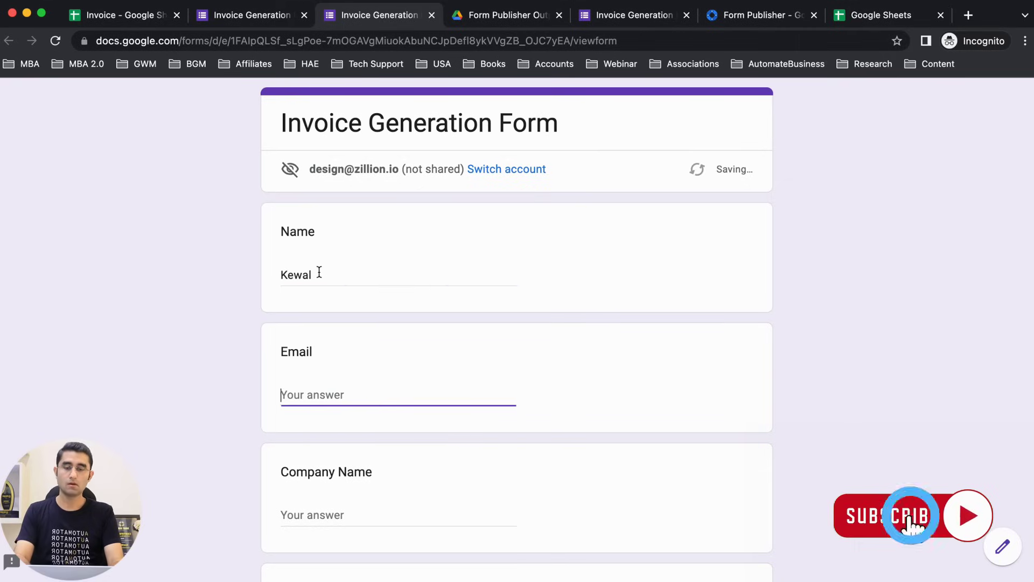
text(k)
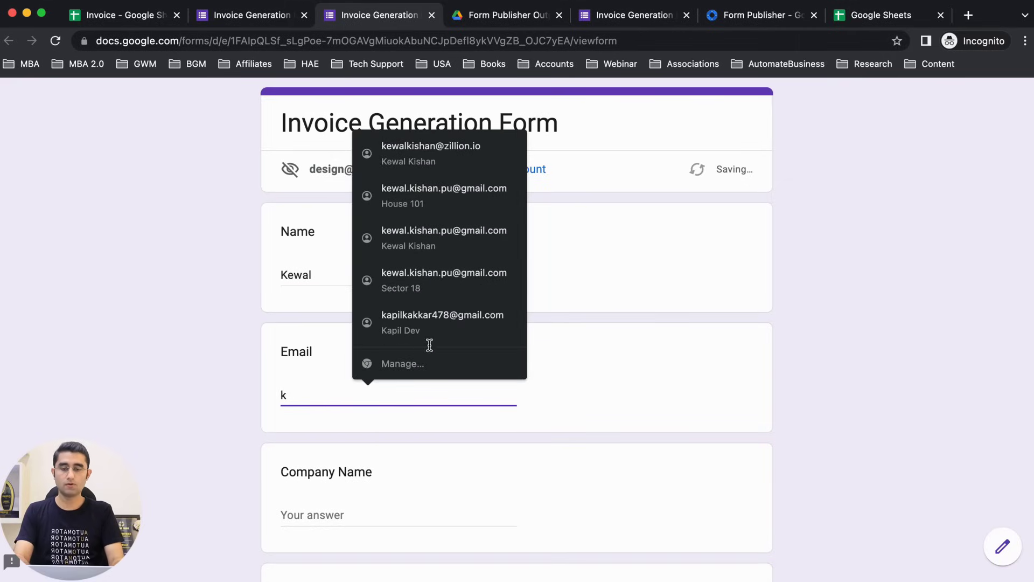
key(BackSpace)
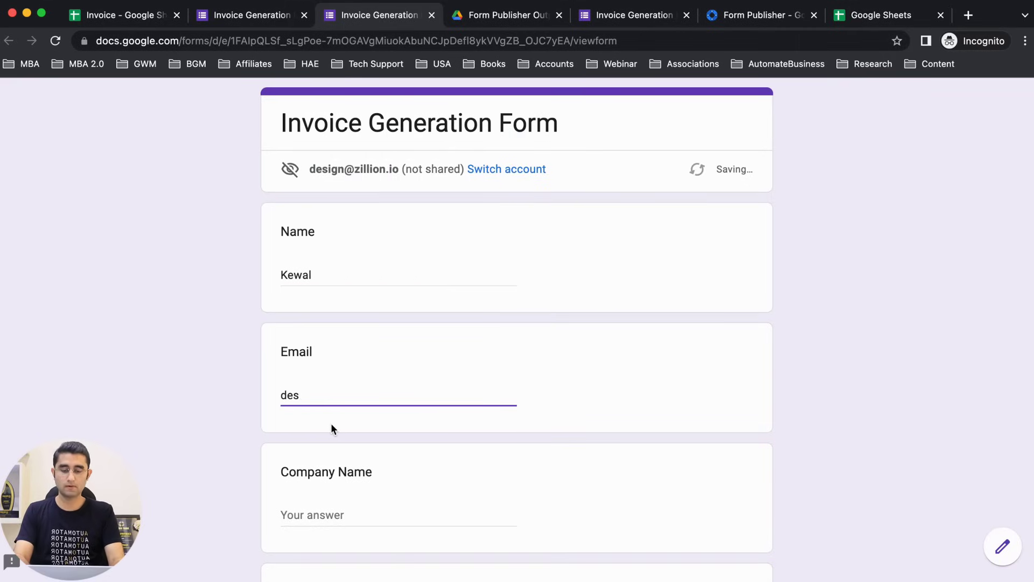
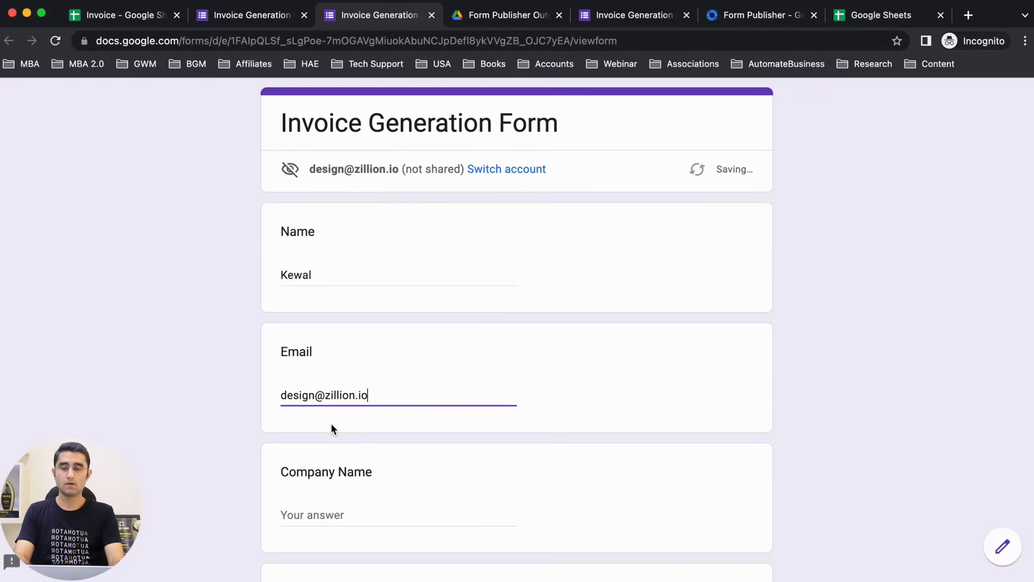
key(Tab)
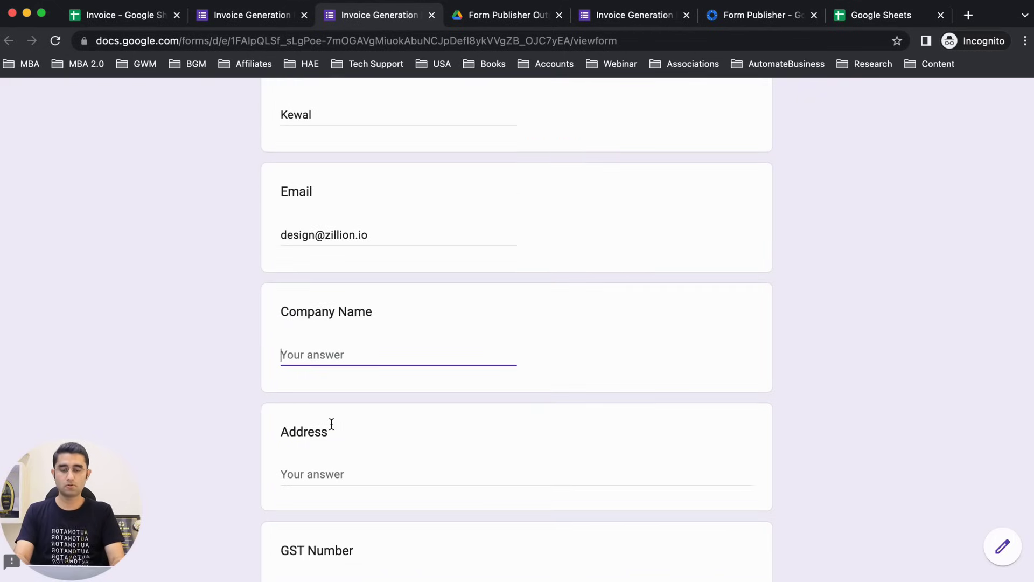
text(Z)
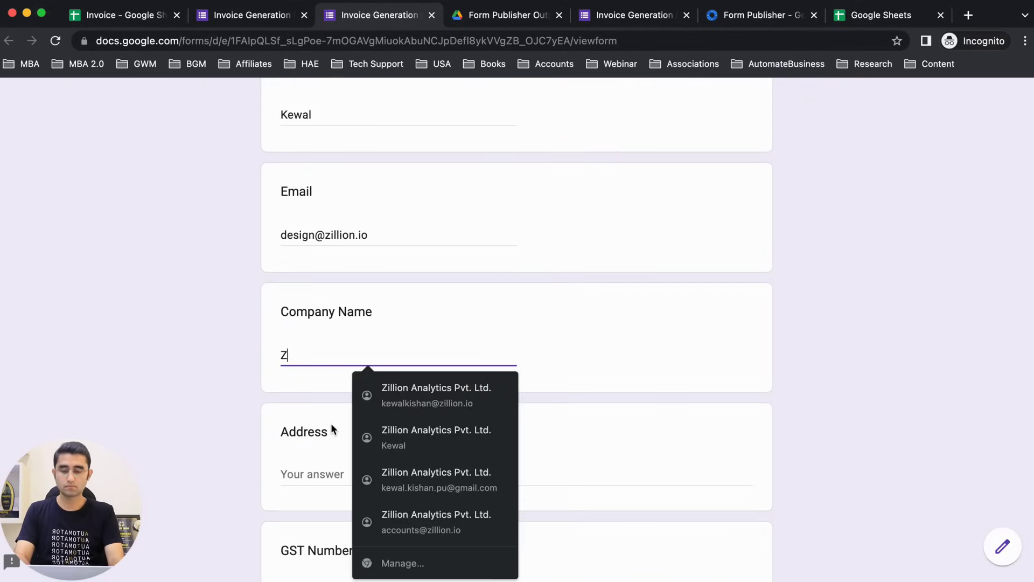
text(illion Analytics)
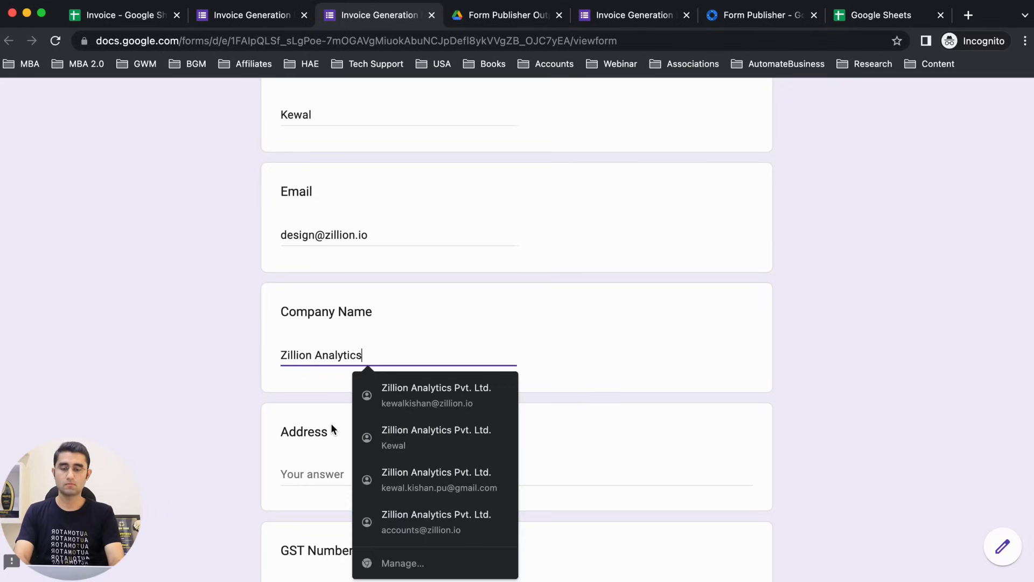
key(Tab)
Step: Enter address 'DLF phase 1, Gurgaon' and a test GST number
scroll(385, 478, down, 3)
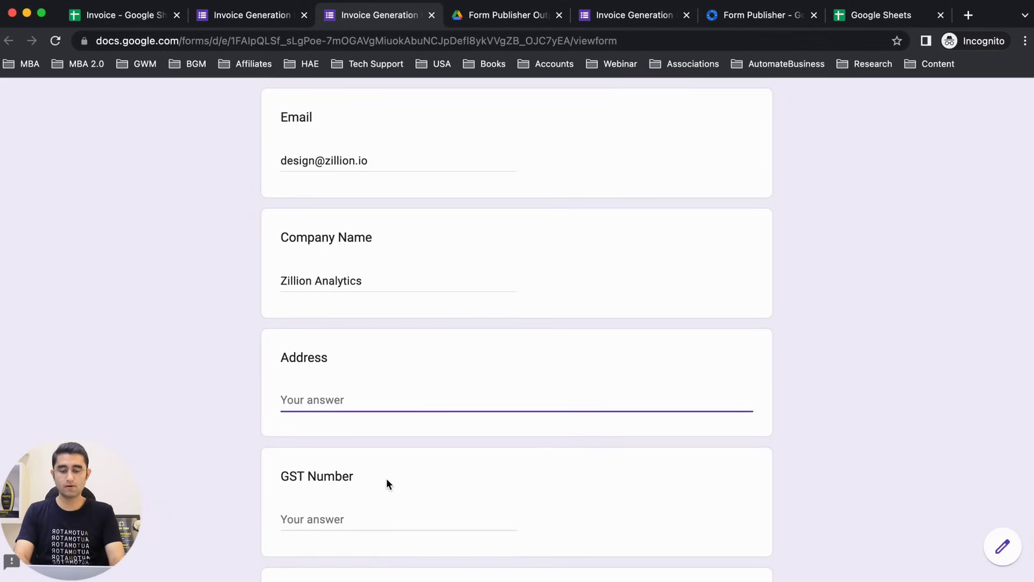
text(DL)
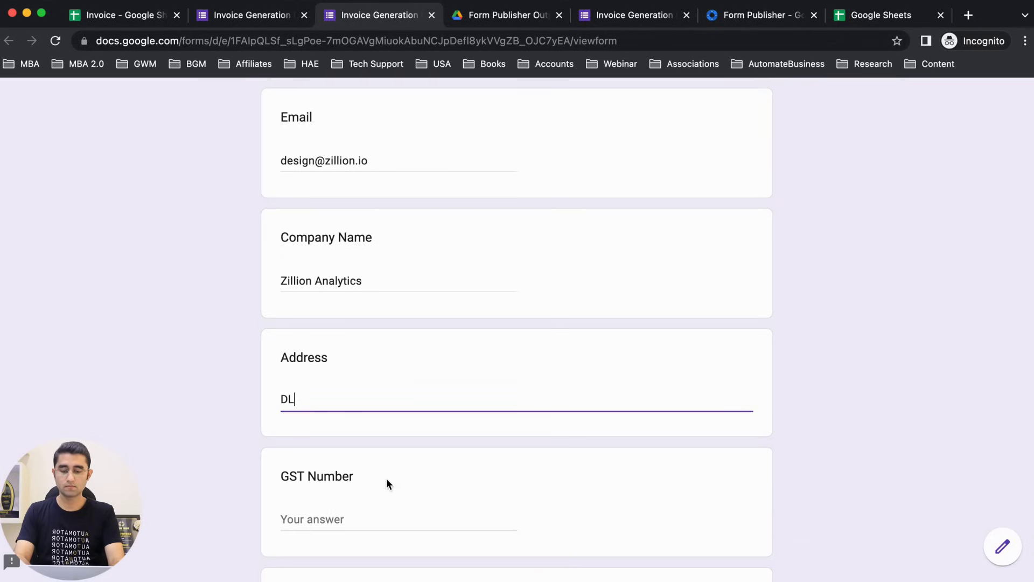
text(F phase 1)
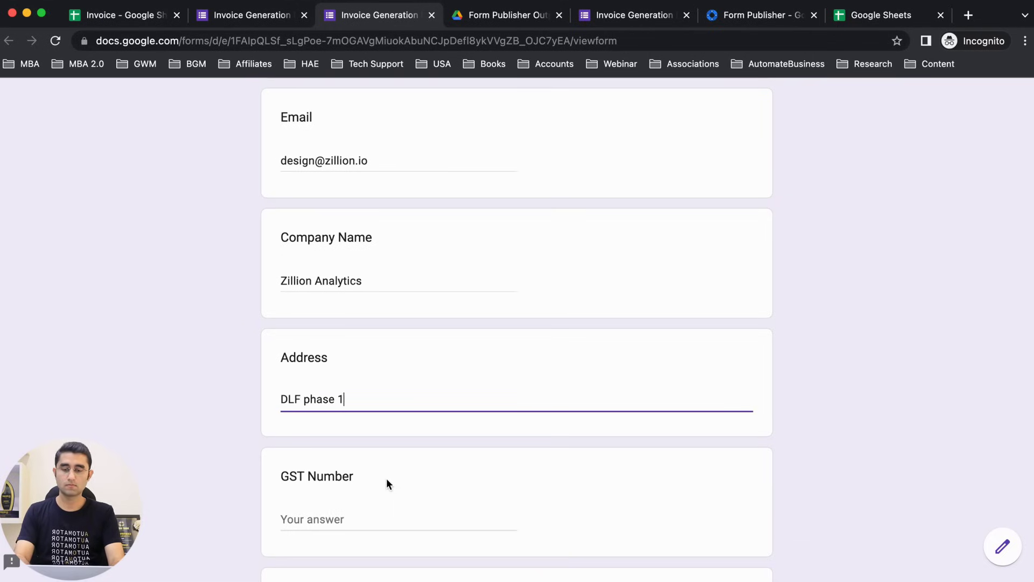
text(, Gurgaon)
key(Tab)
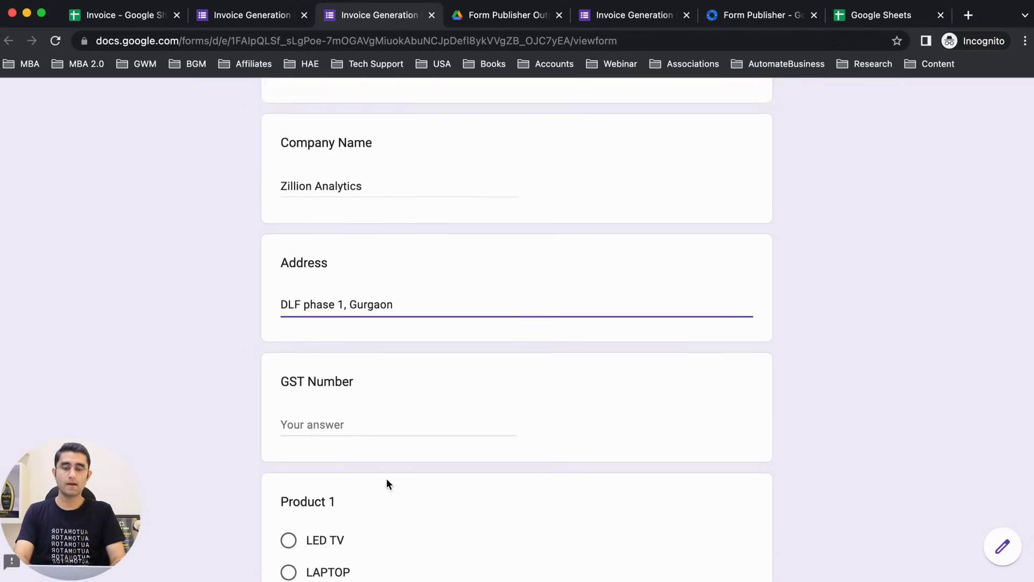
text(AAAA)
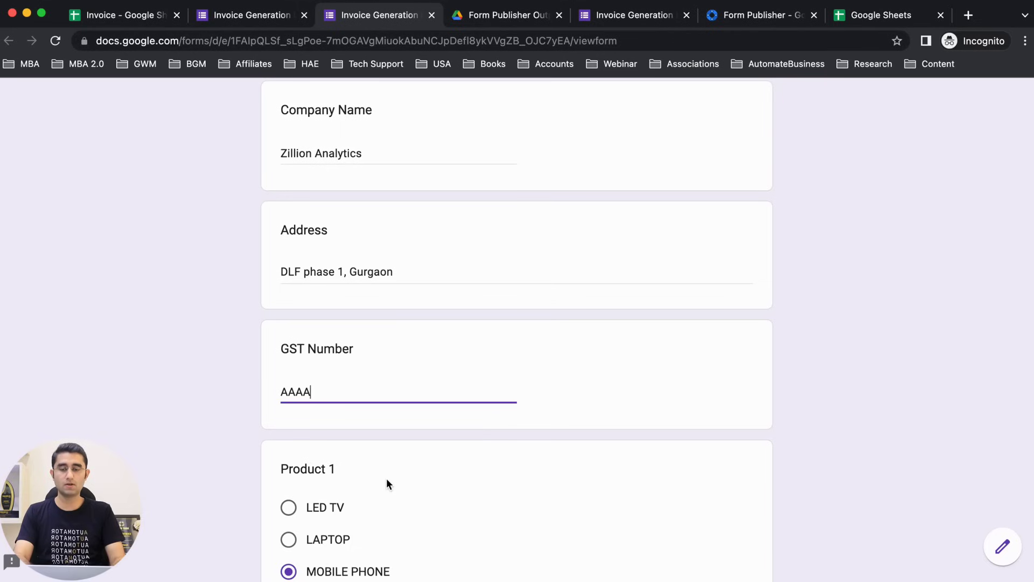
text(AAAAAA)
Step: Choose LAPTOP with quantity 5 and LED TV with quantity 20
scroll(415, 479, down, 3)
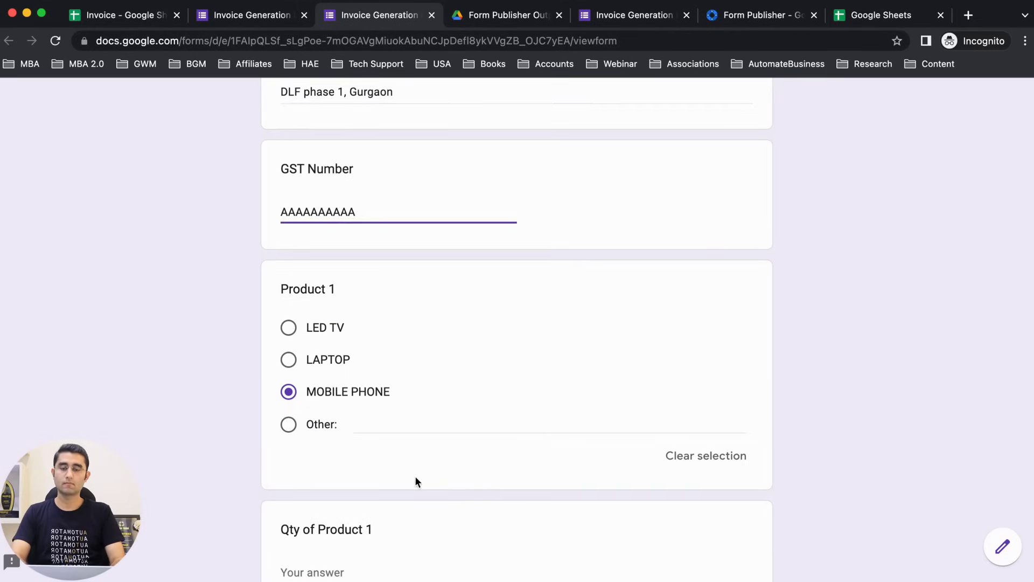
click(290, 360)
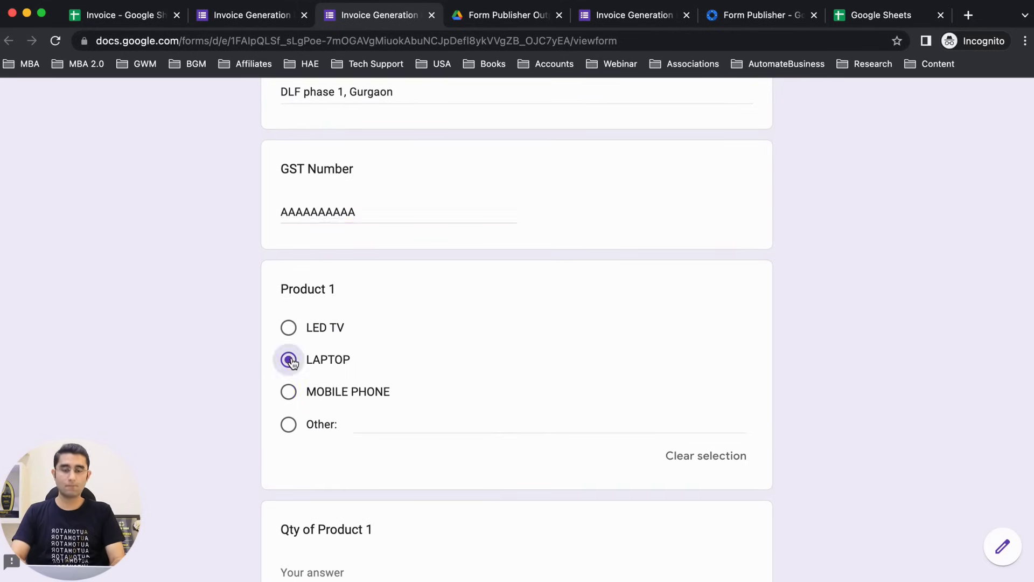
scroll(293, 364, down, 2)
click(310, 481)
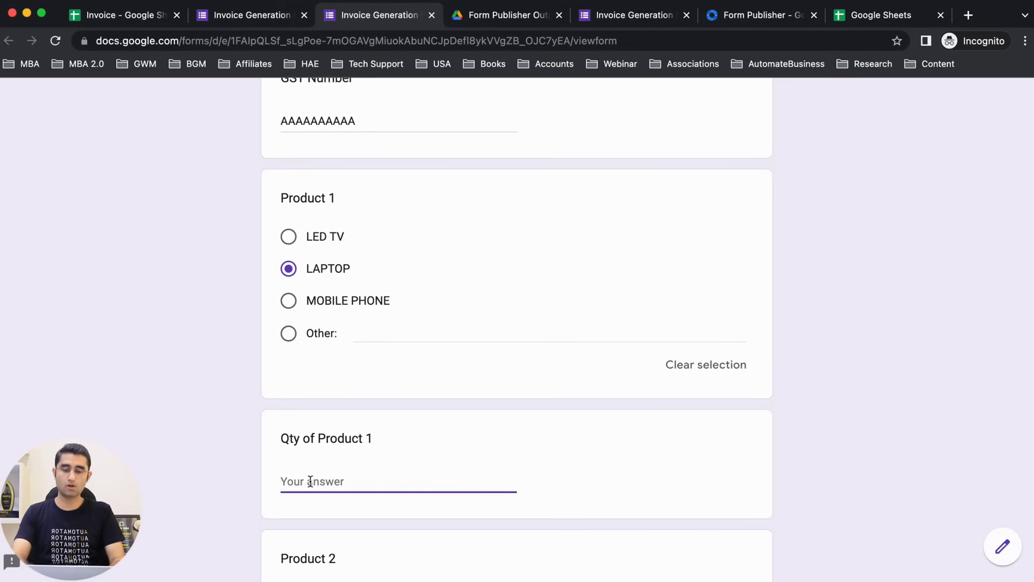
text(5)
scroll(310, 481, down, 2)
scroll(311, 481, down, 3)
click(286, 334)
scroll(289, 342, down, 3)
click(308, 398)
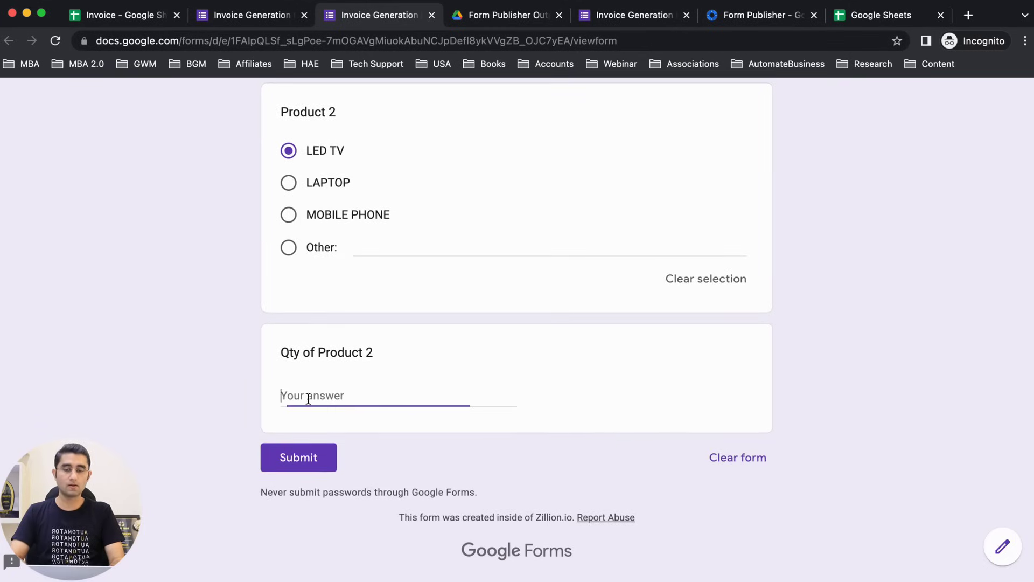
text(20)
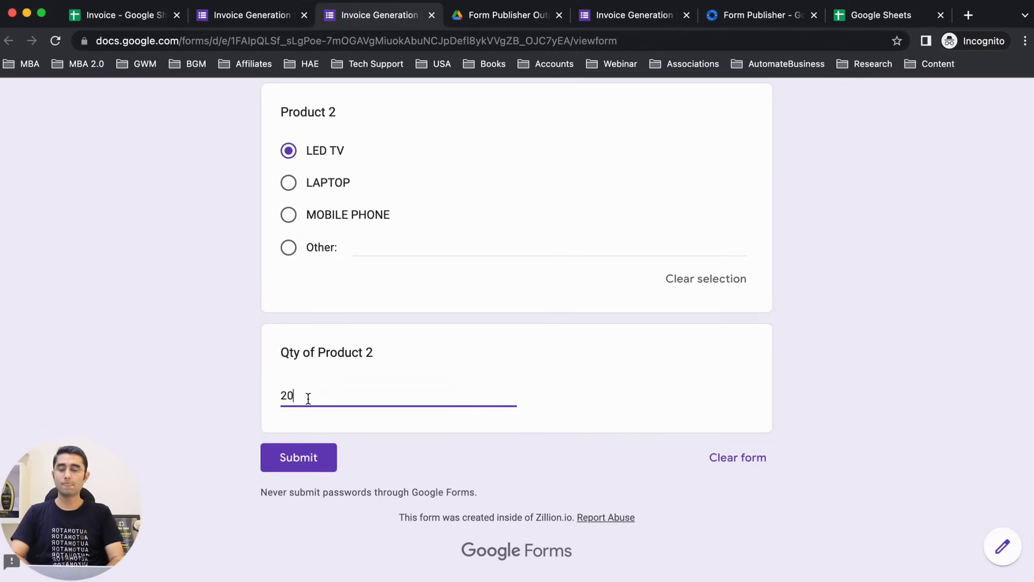
click(210, 425)
Step: Scroll through the completed invoice form to review the answers
scroll(210, 424, up, 15)
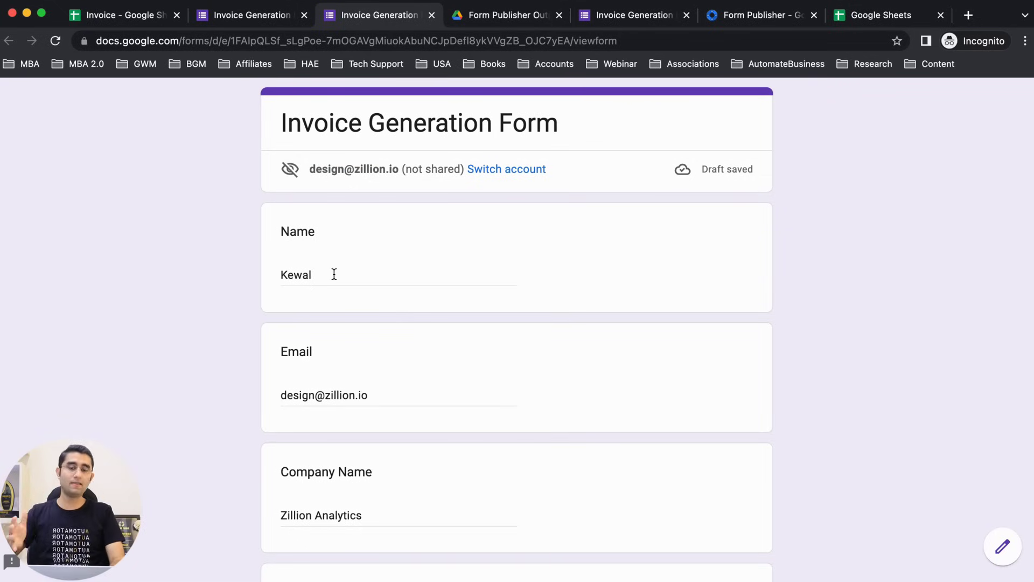
scroll(334, 275, down, 10)
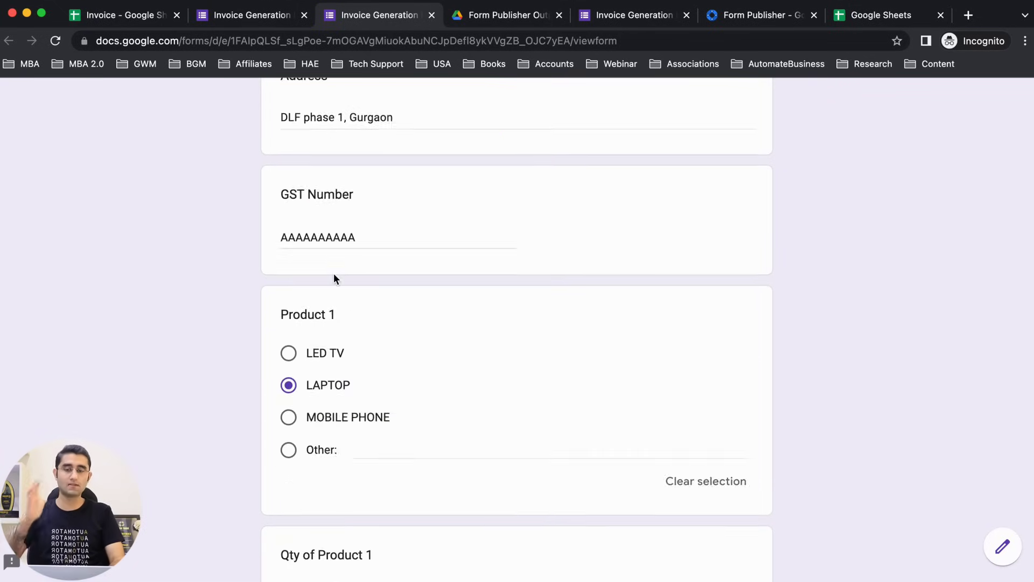
scroll(334, 273, down, 3)
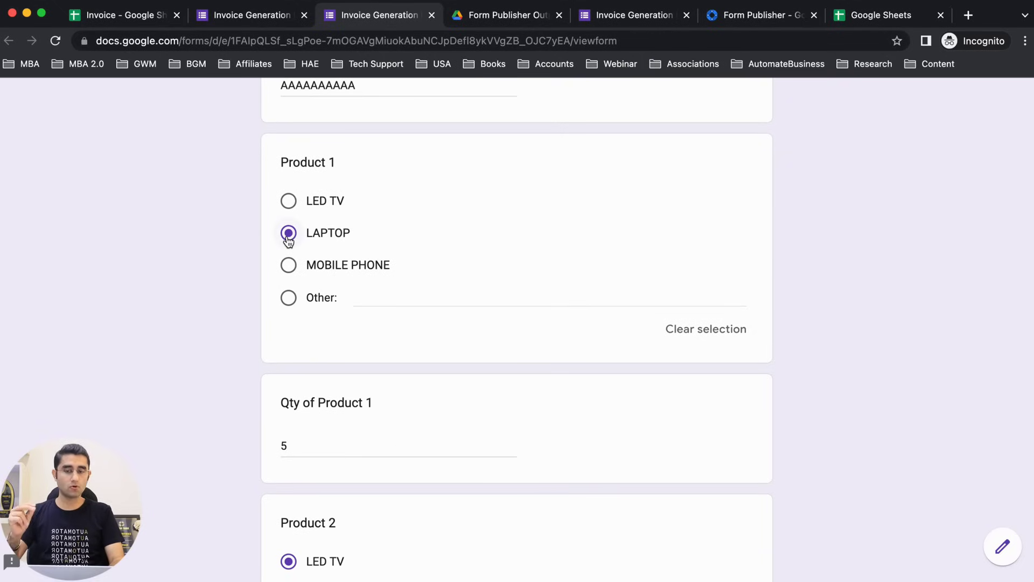
scroll(293, 405, down, 2)
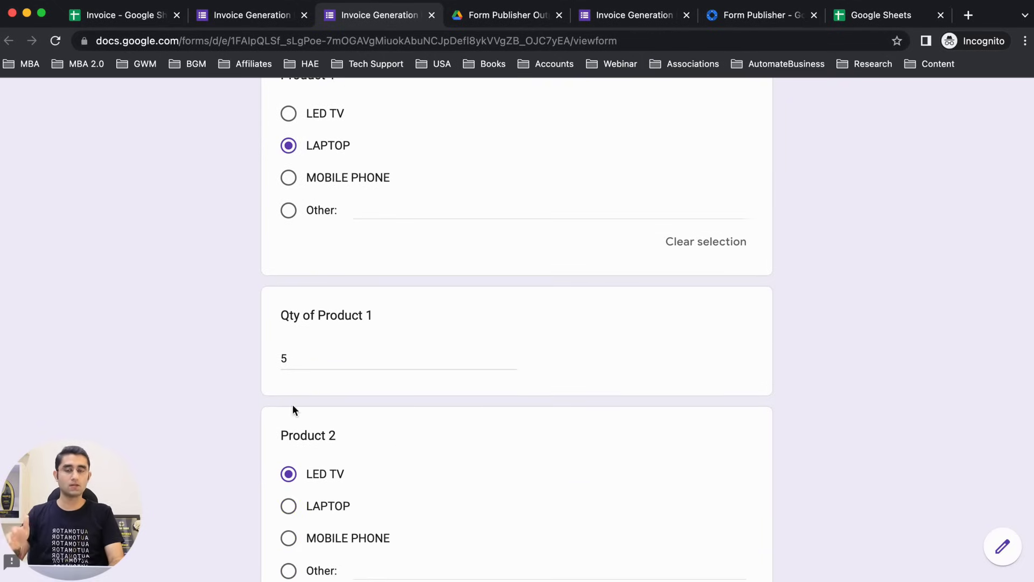
scroll(293, 409, down, 2)
scroll(300, 325, down, 4)
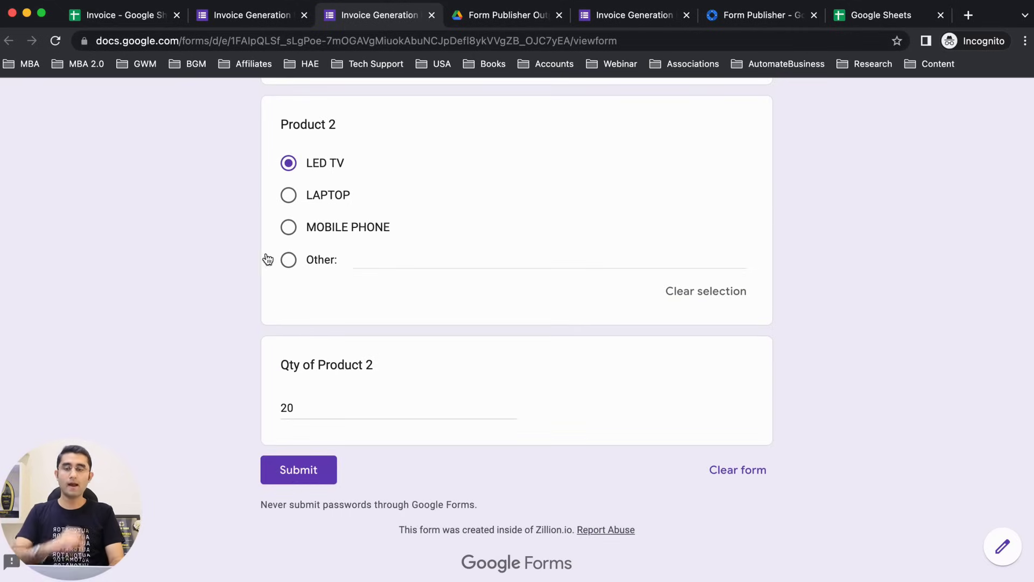
click(89, 18)
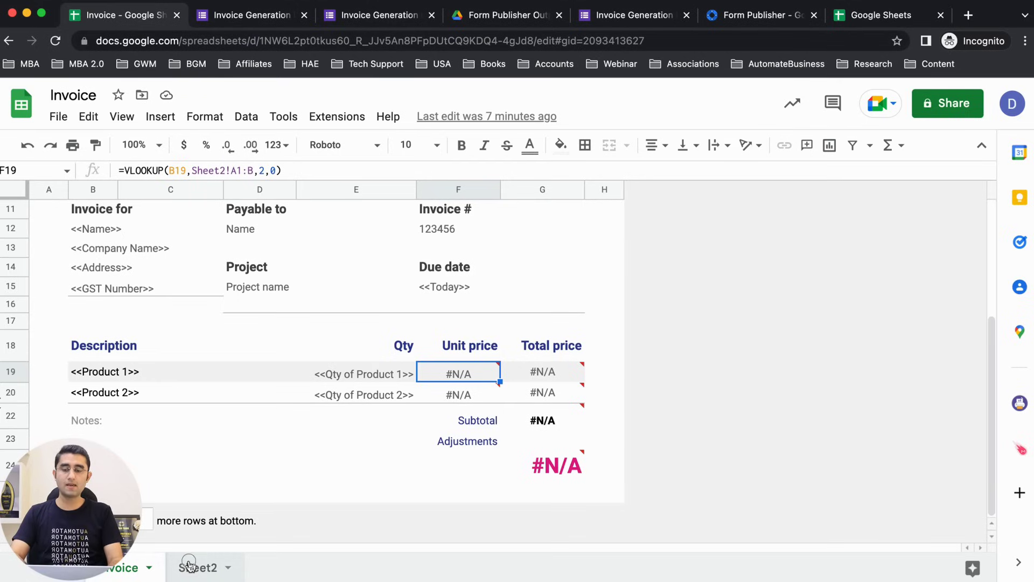
Step: Compare the Sheet2 price list with the Invoice template's Total price column, then return to the form editor
click(196, 566)
click(72, 210)
drag(136, 215, 143, 230)
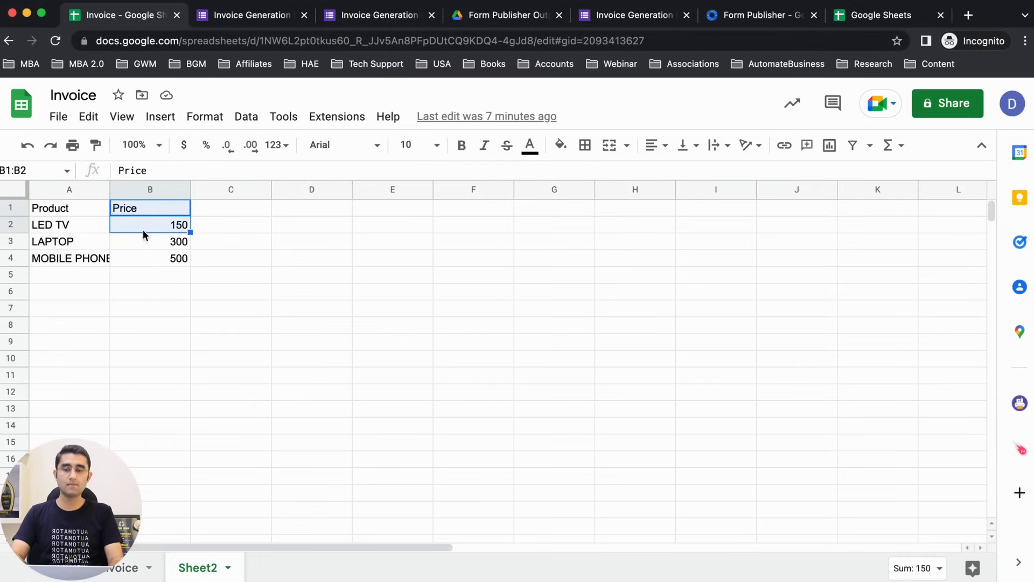
click(108, 570)
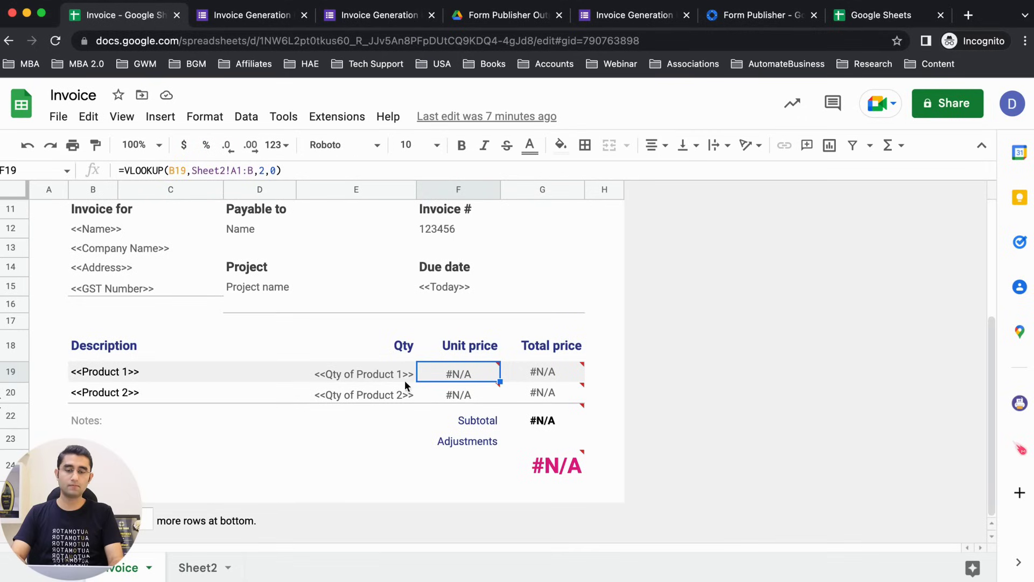
click(558, 349)
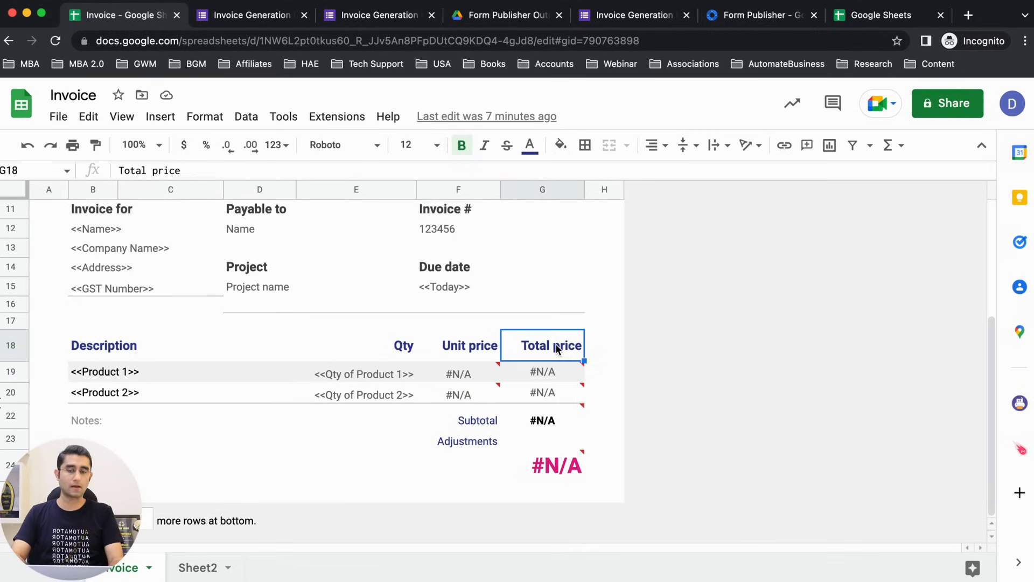
click(253, 15)
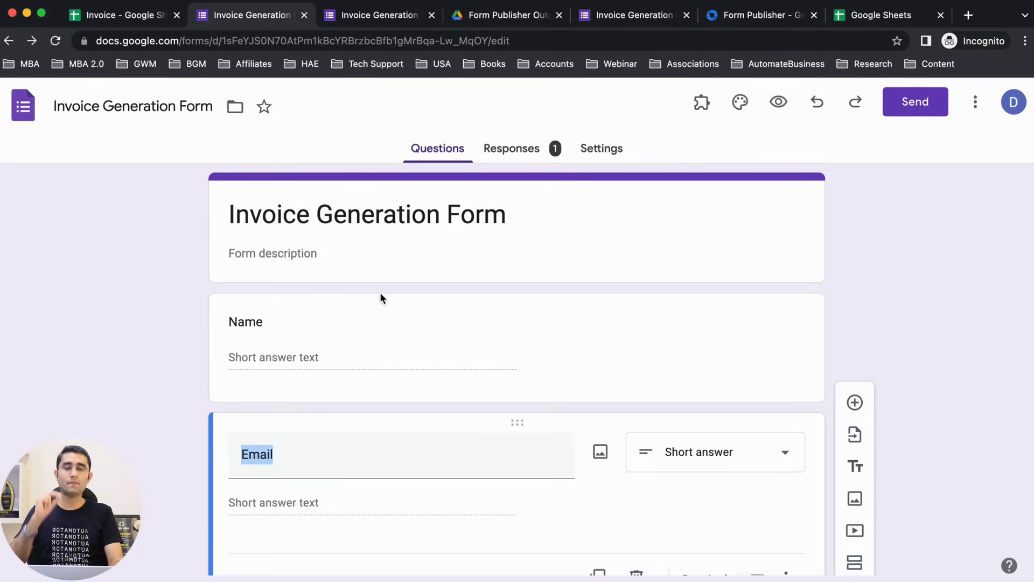
Step: Submit the test invoice response, then open the linked responses spreadsheet from the Responses tab
key(ctrl+Tab)
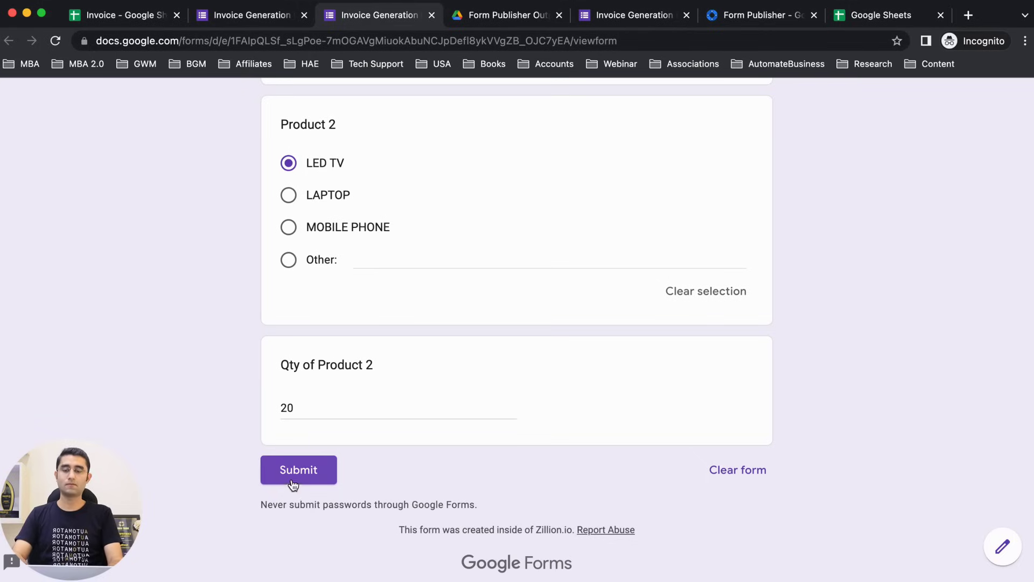
click(290, 475)
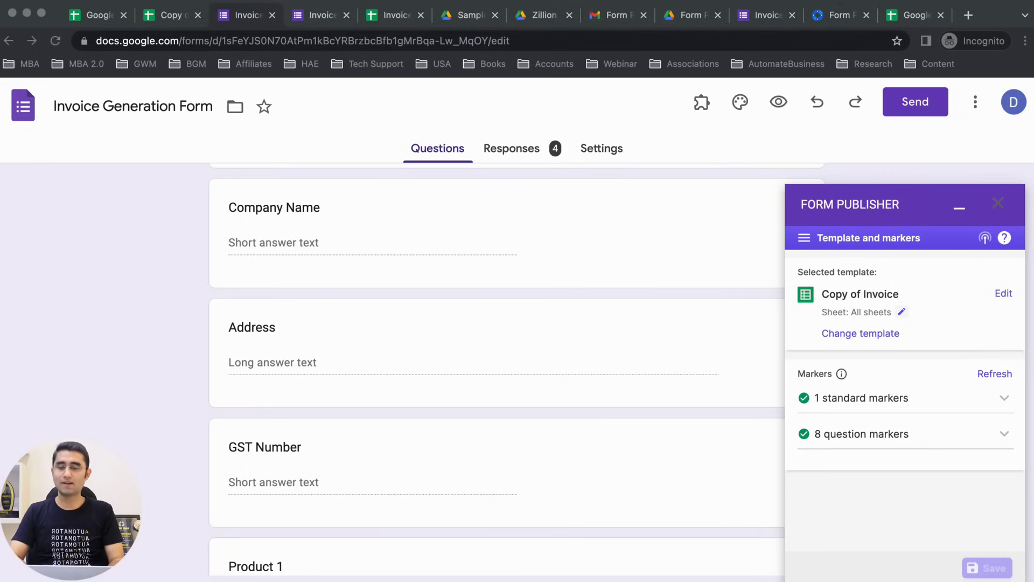
click(79, 319)
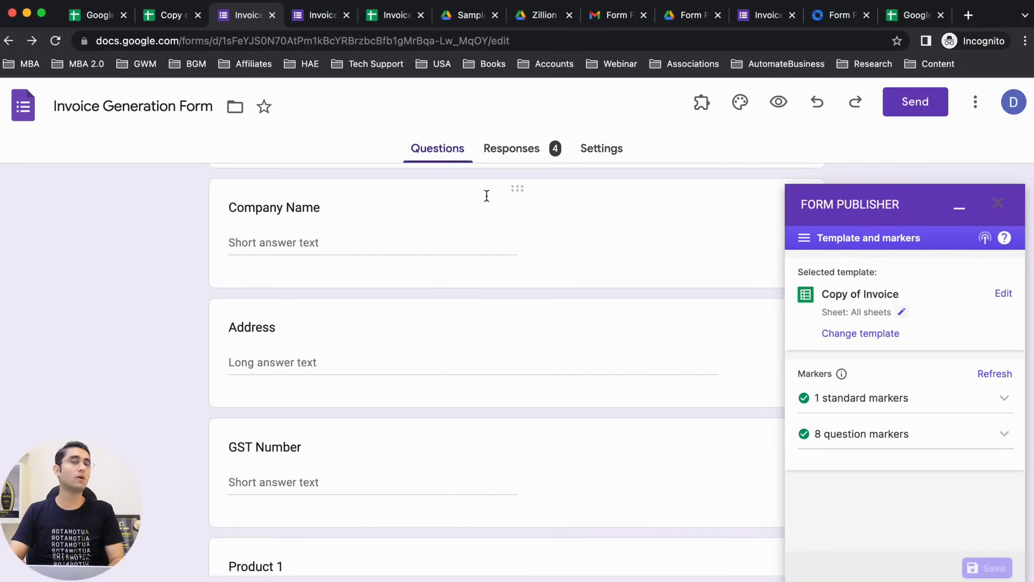
click(484, 151)
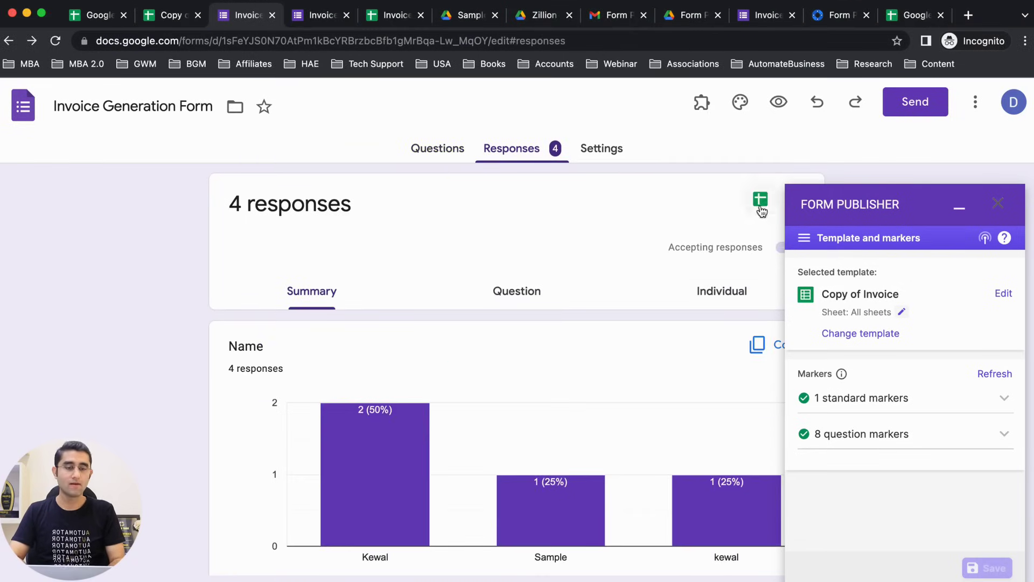
click(760, 200)
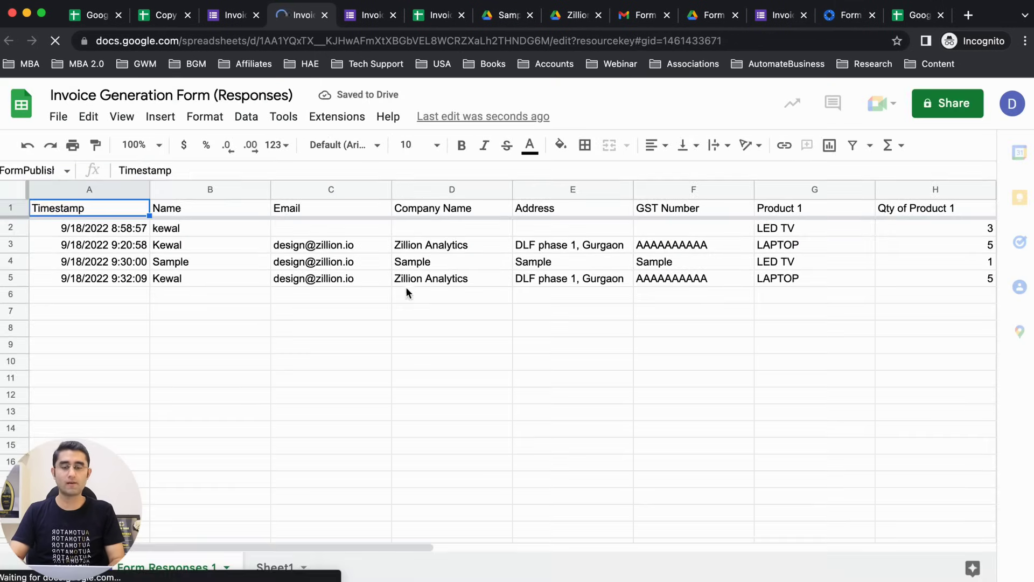
Step: Follow the PDF URL in N5 of the latest row to Zillion Analytics 5.pdf
click(403, 281)
key(Right)
key(Right)
key(Right)
key(Right)
key(Right)
key(Right)
key(Right)
key(Right)
key(Right)
key(Right)
key(Right)
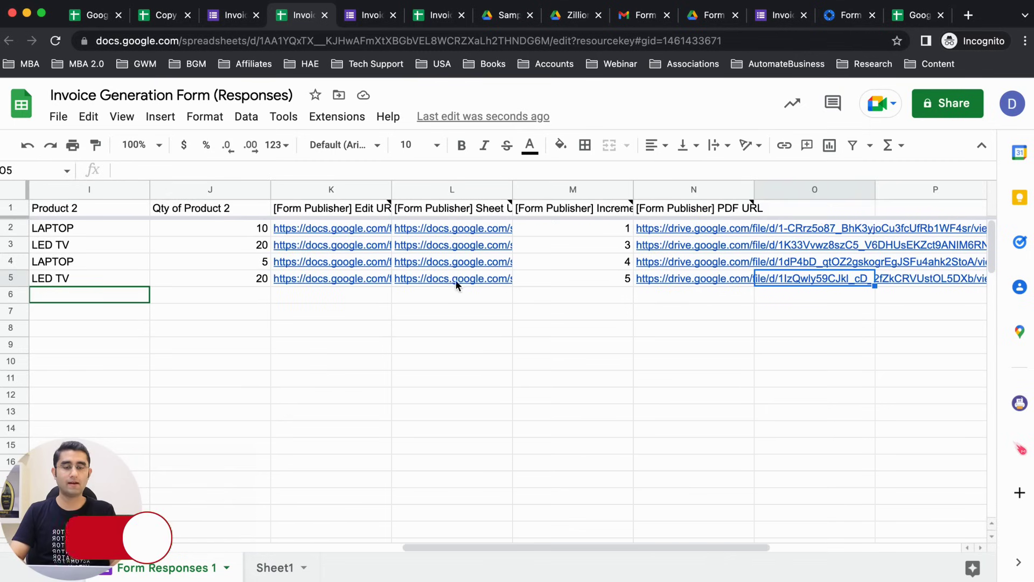
click(671, 277)
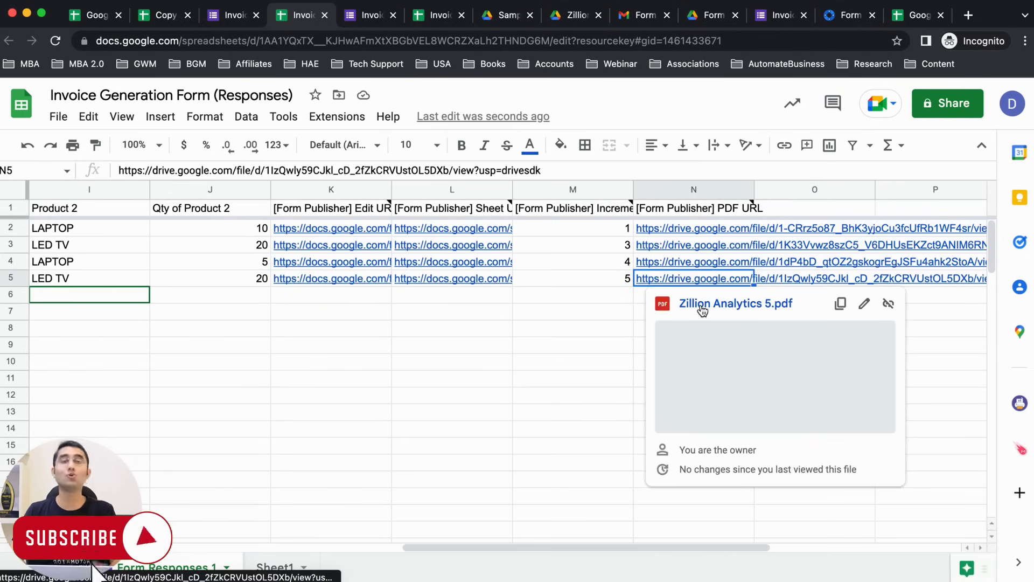
click(701, 305)
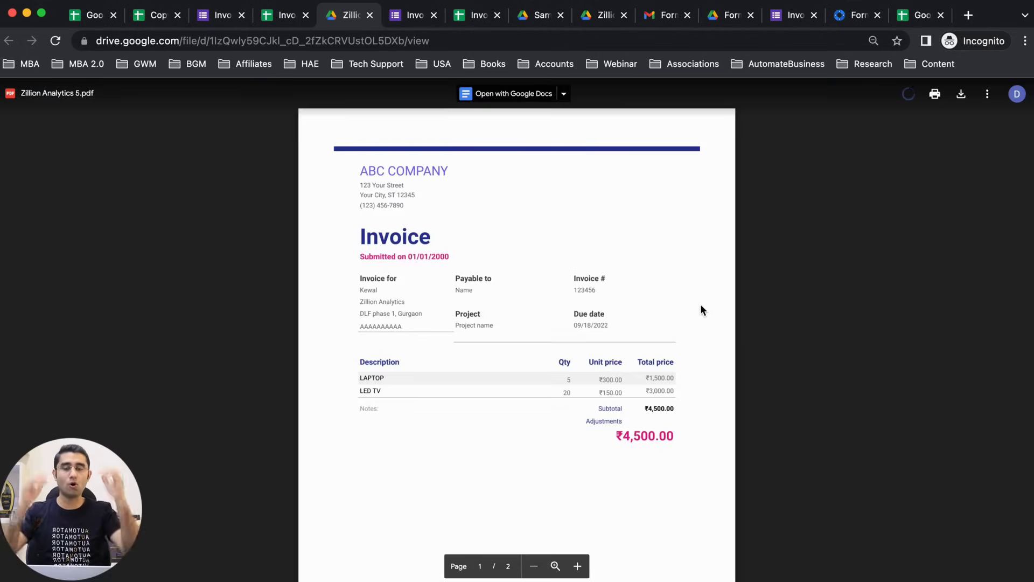
Step: Check the invoice's customer address, GST number, LAPTOP quantity 5 and ₹300.00 unit price
scroll(462, 237, up, 5)
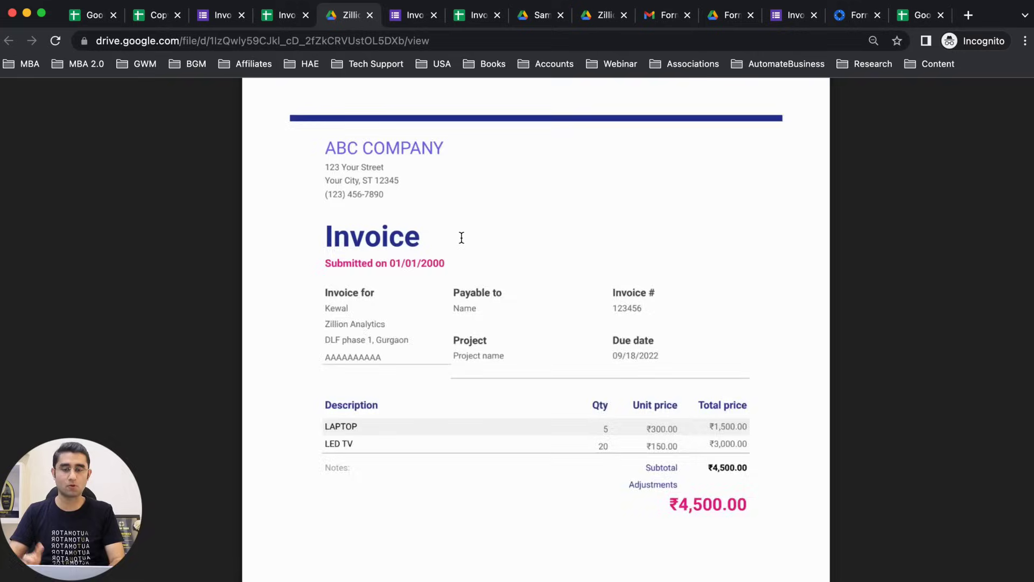
drag(249, 259, 314, 259)
scroll(318, 253, down, 2)
click(263, 174)
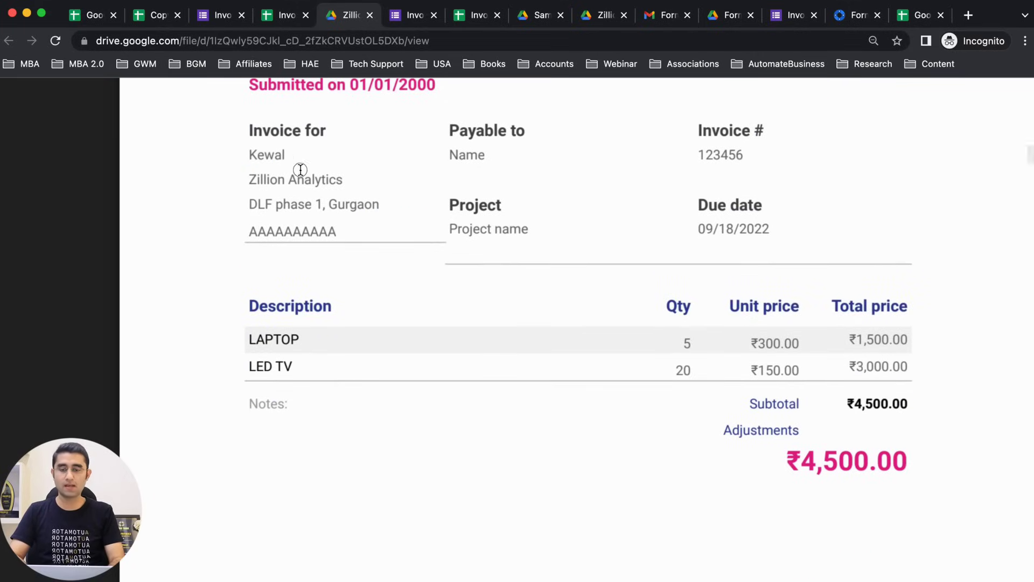
drag(248, 204, 381, 205)
double_click(280, 229)
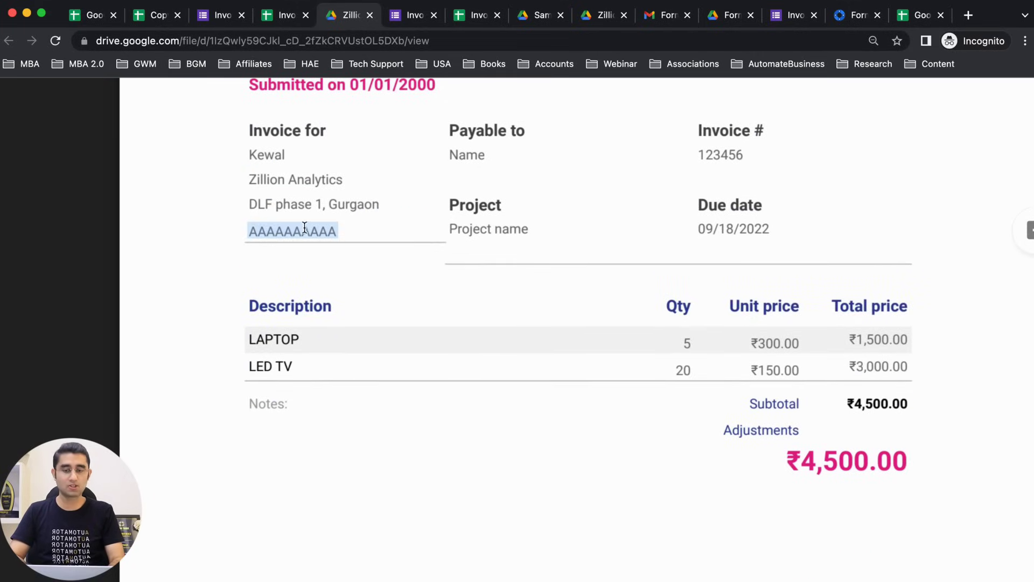
click(283, 337)
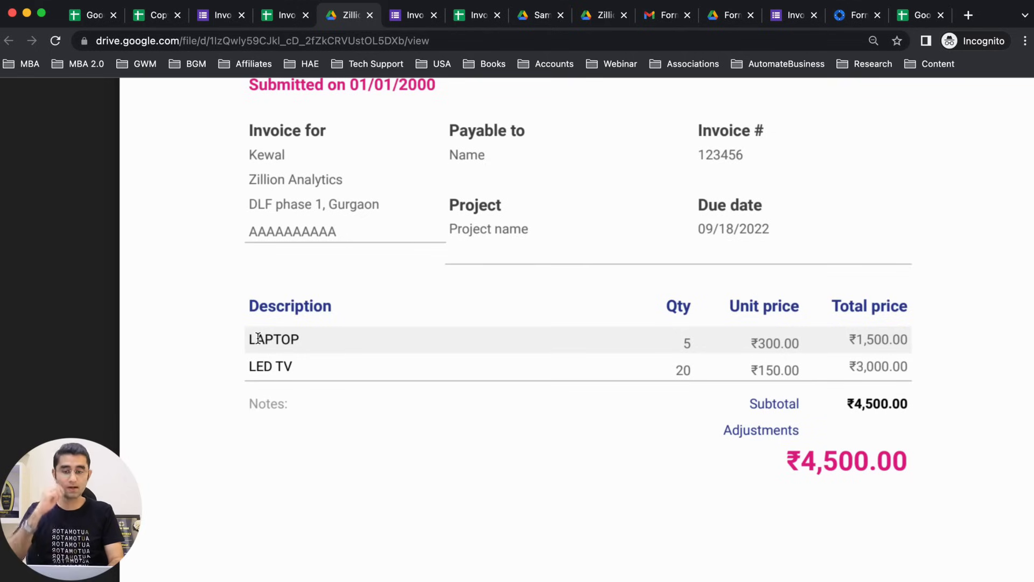
double_click(685, 343)
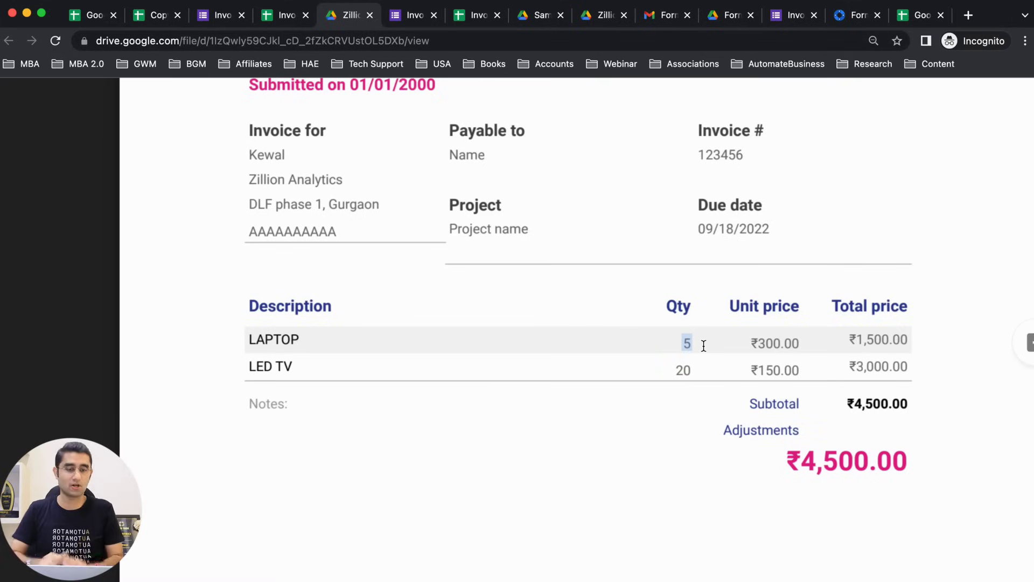
double_click(754, 345)
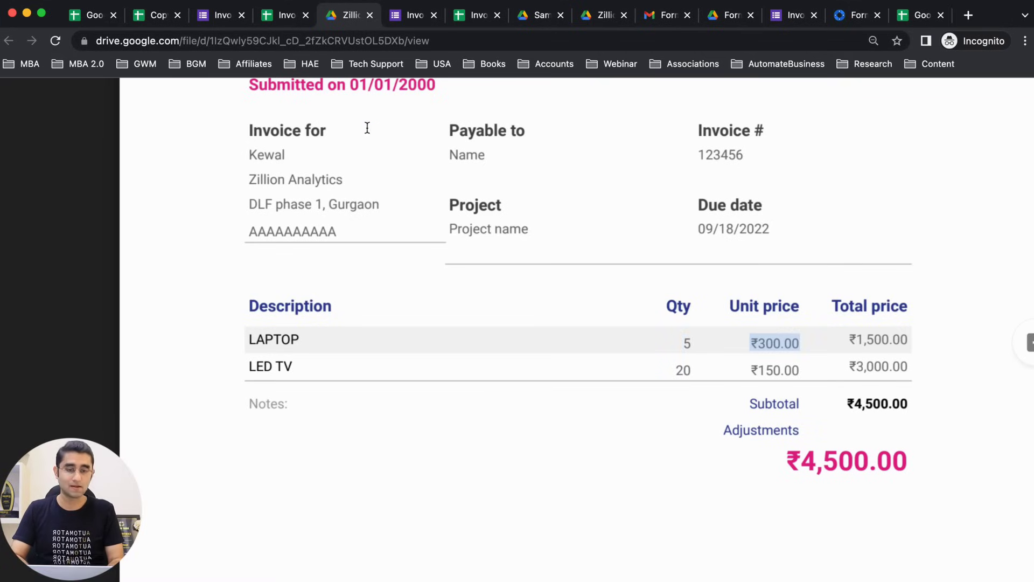
click(159, 16)
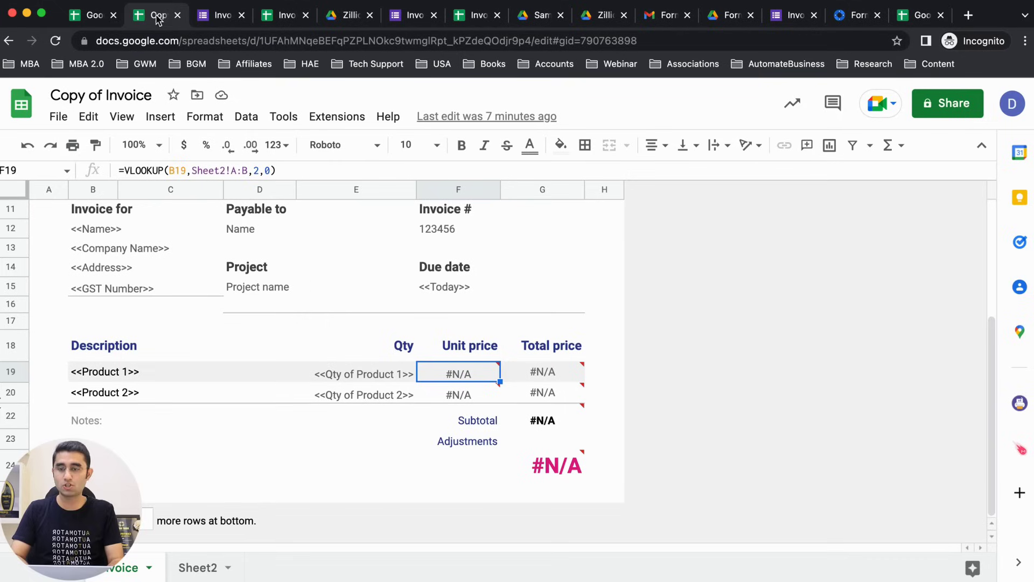
Step: Confirm Sheet2 lists LAPTOP at 300 and LED TV at 150, then return to the invoice PDF
click(226, 570)
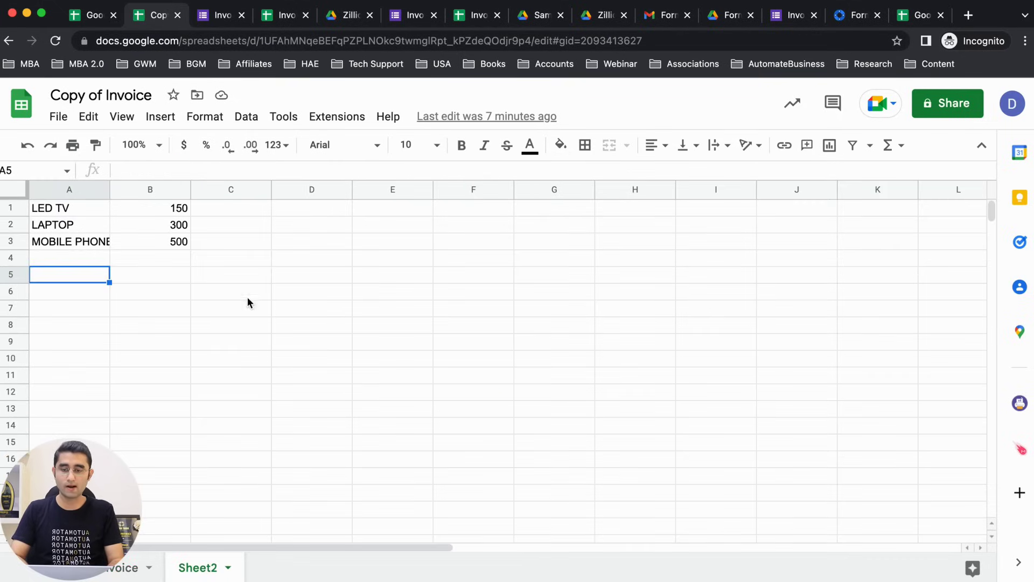
click(161, 226)
click(157, 208)
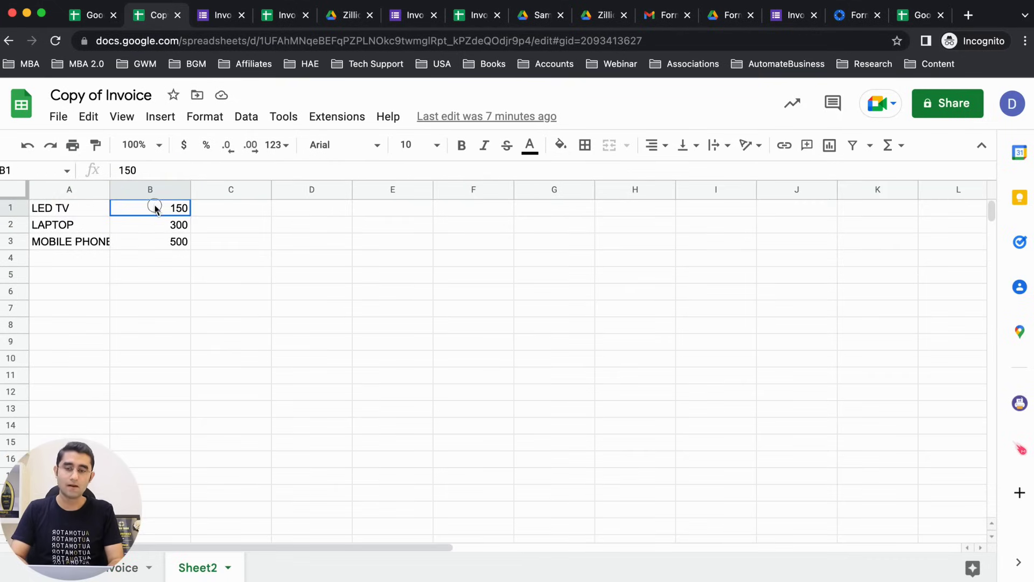
click(349, 18)
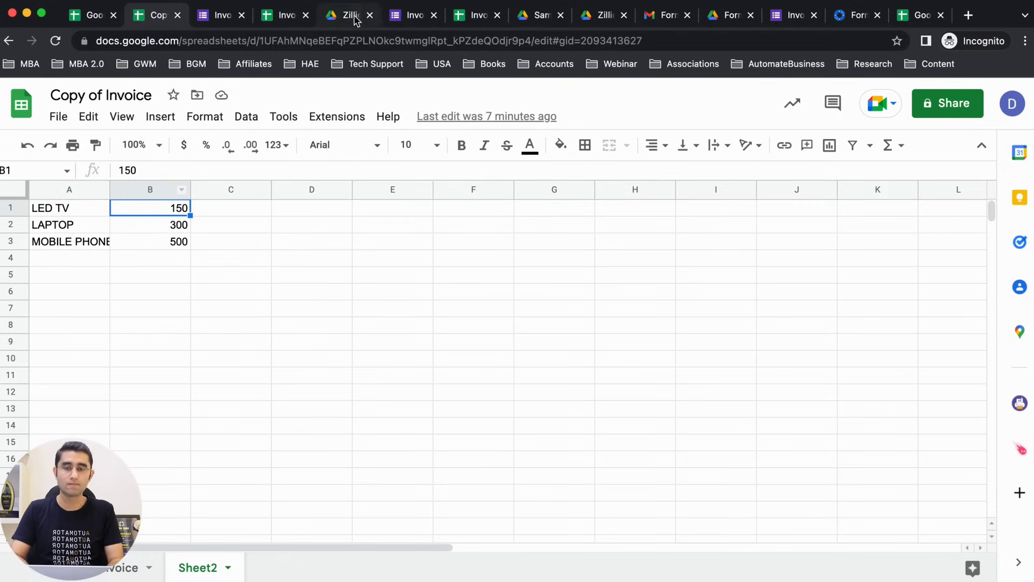
click(771, 345)
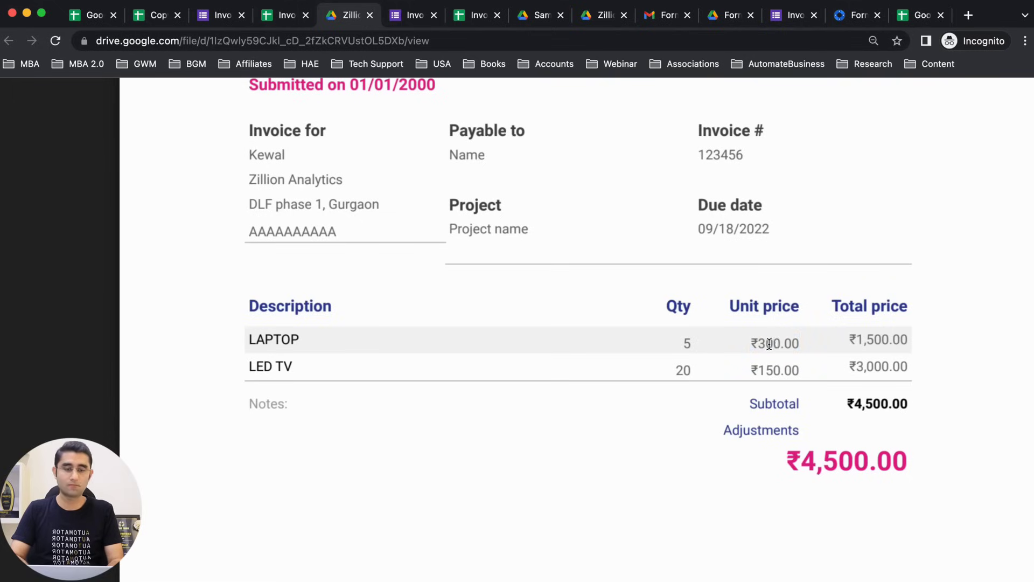
Step: Compare the invoice's LAPTOP quantity 5 with its ₹1,500.00 total
drag(672, 339, 749, 339)
drag(849, 339, 908, 341)
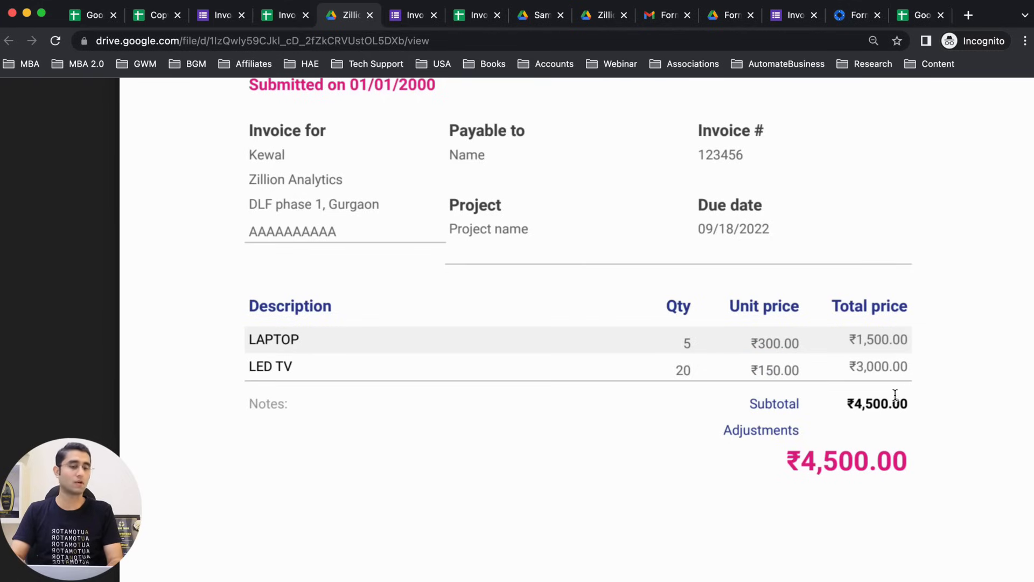
scroll(847, 442, down, 3)
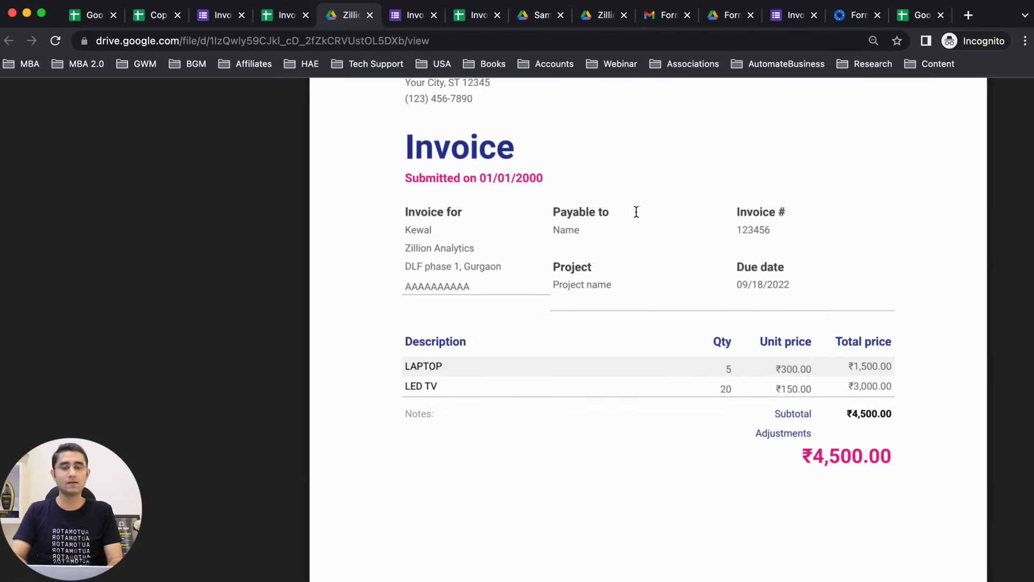
Step: Load the Gmail inbox by entering mail in the address bar
click(450, 40)
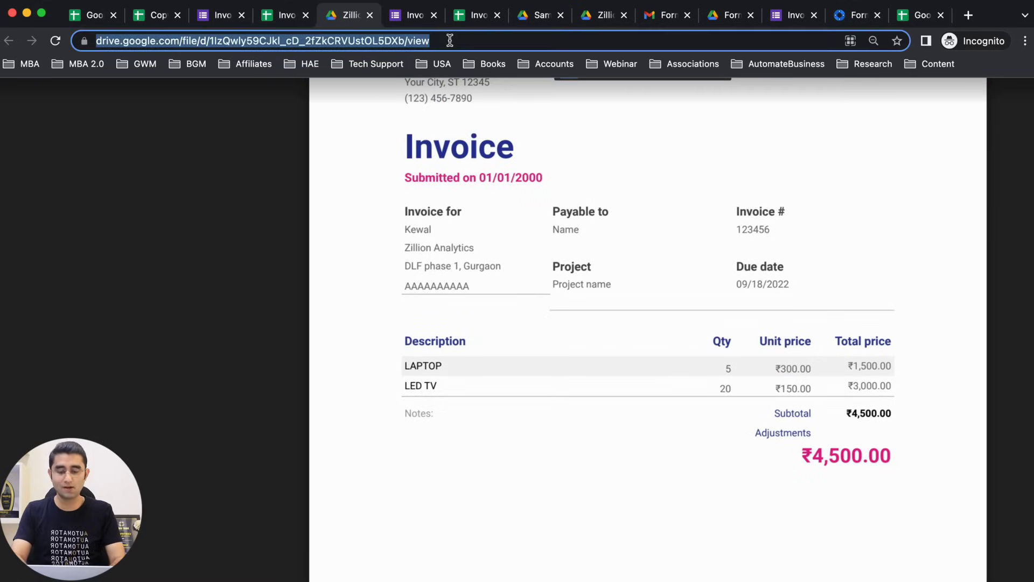
text(mail.google.com/mail/u/0/)
key(Return)
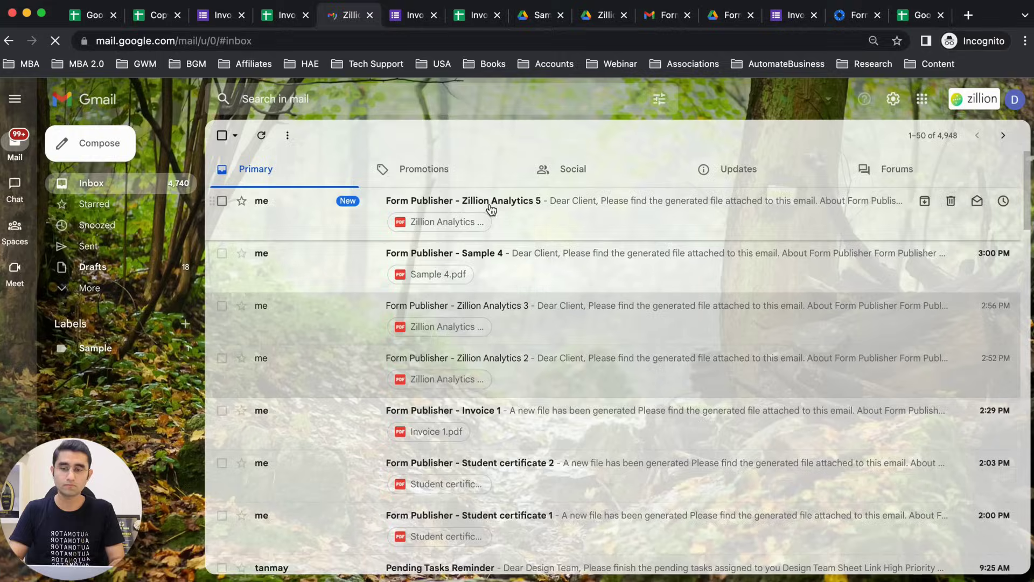
Step: Open the newest Form Publisher – Zillion Analytics 5 email and view its attached Zillion Analytics 5.pdf
click(561, 215)
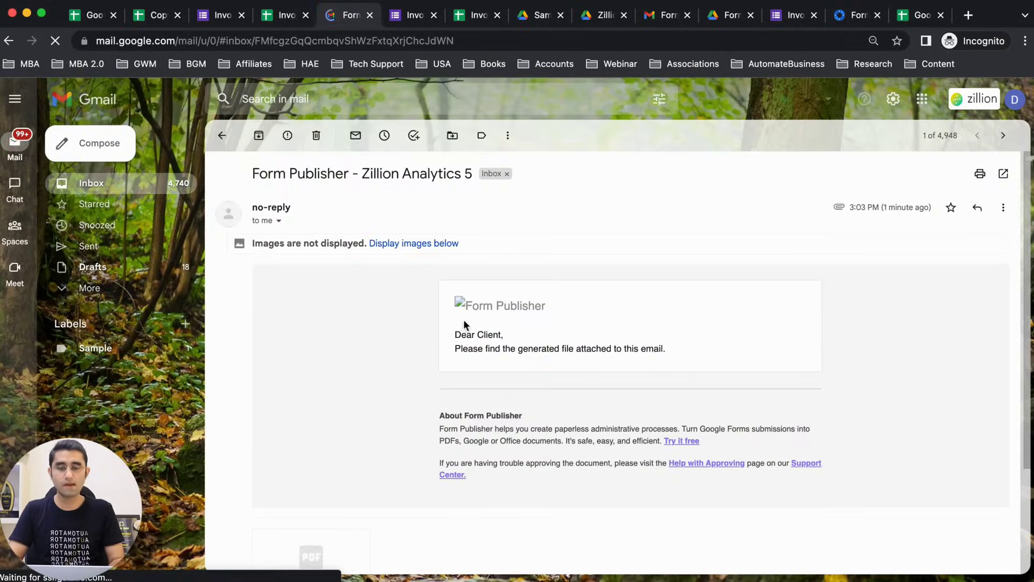
scroll(469, 384, down, 2)
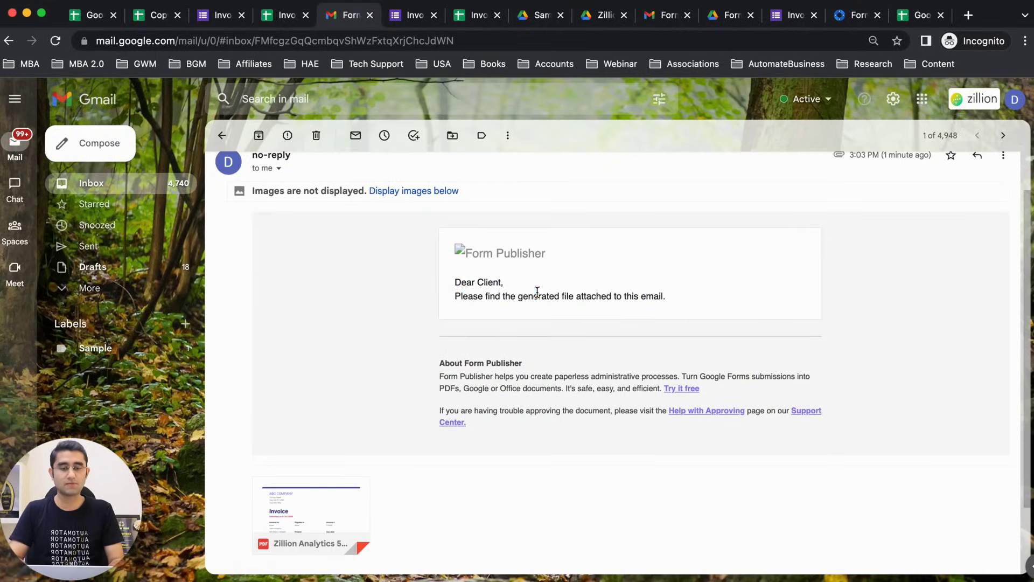
scroll(534, 293, down, 3)
click(322, 408)
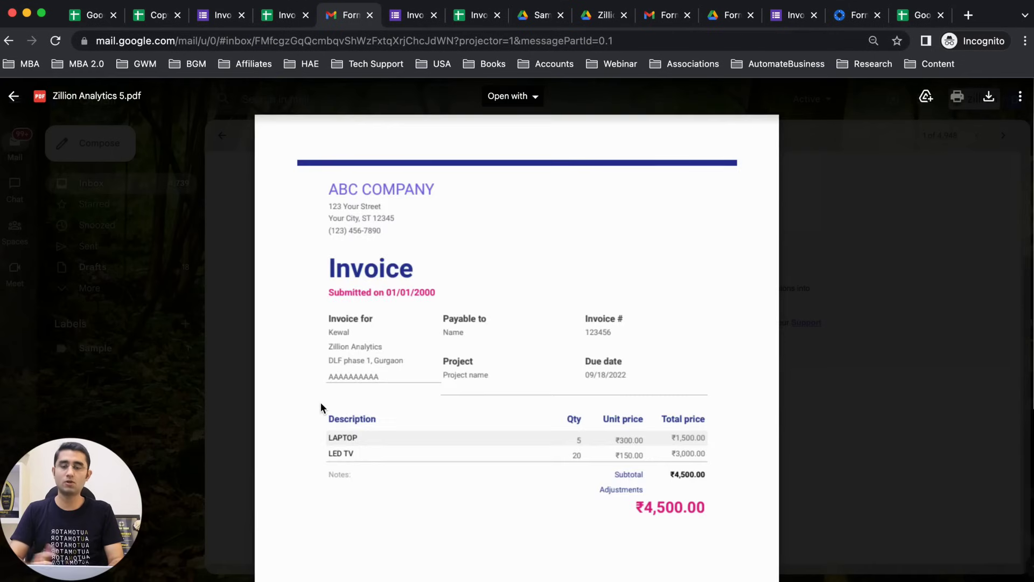